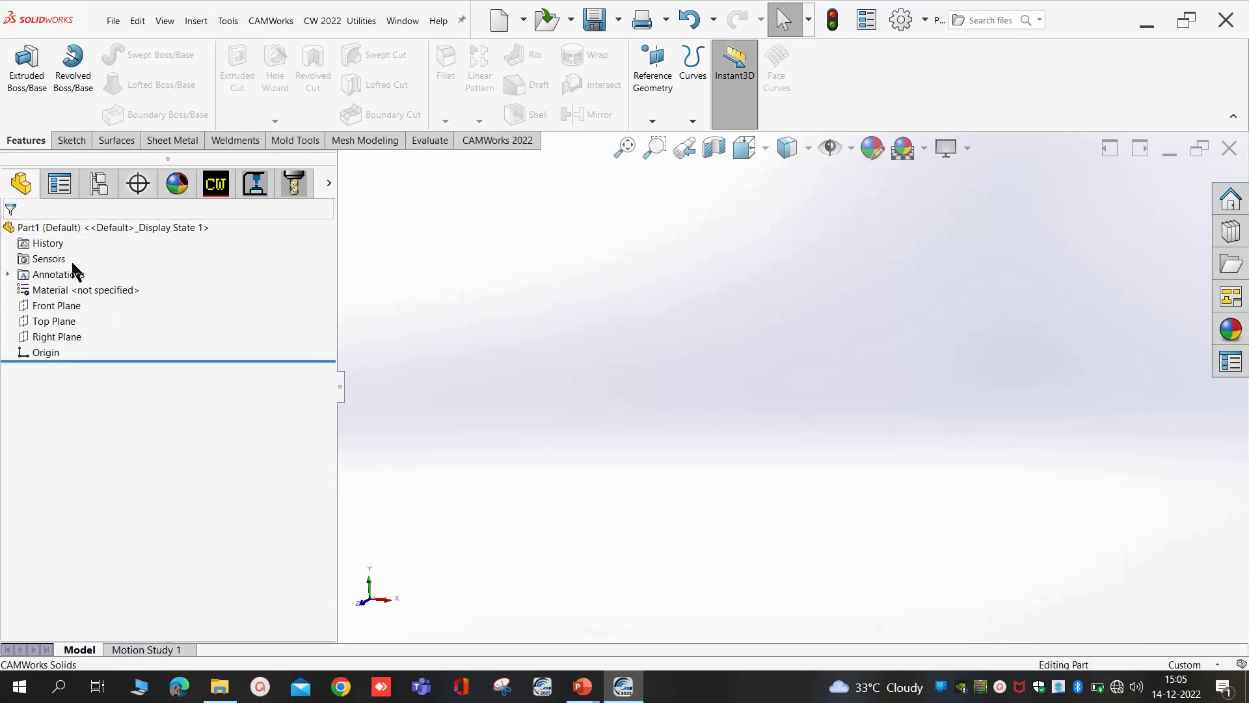
- Show the Front, Top and Right planes, then orbit to view them in 3D
{"action": "left_click", "coordinate": [59, 307]}
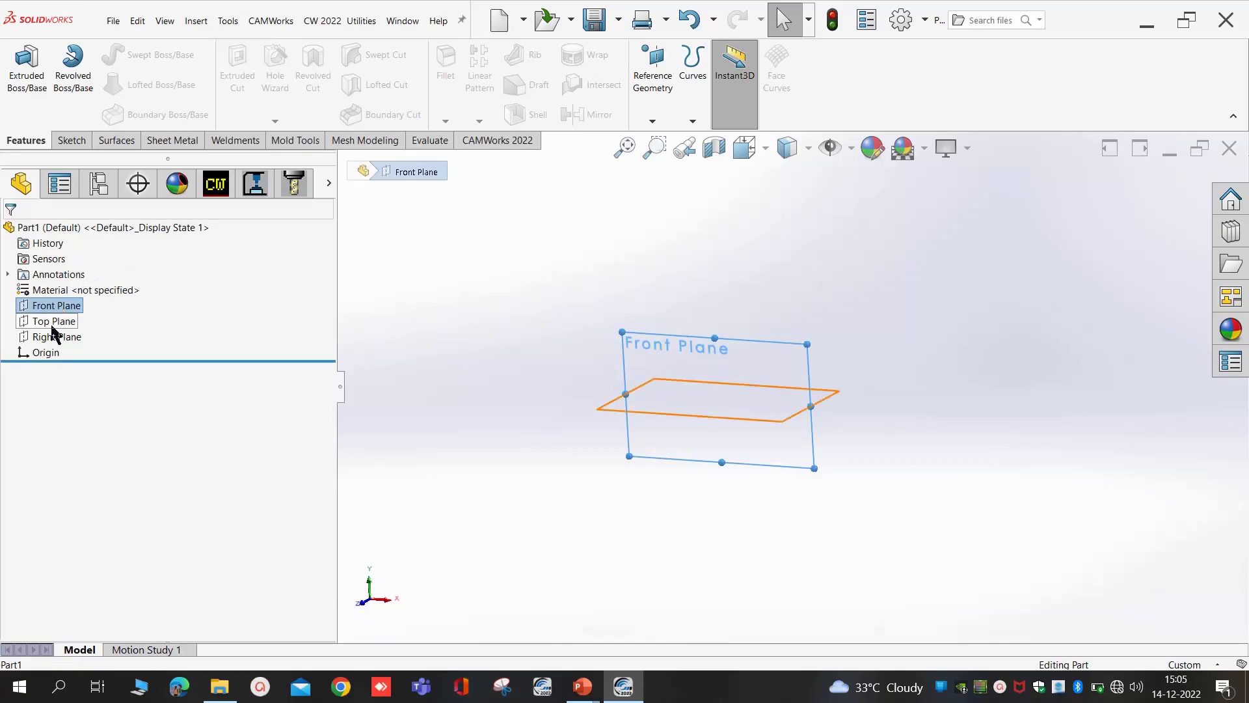
{"action": "left_click", "coordinate": [53, 322], "text": "ctrl"}
{"action": "left_click", "coordinate": [63, 316]}
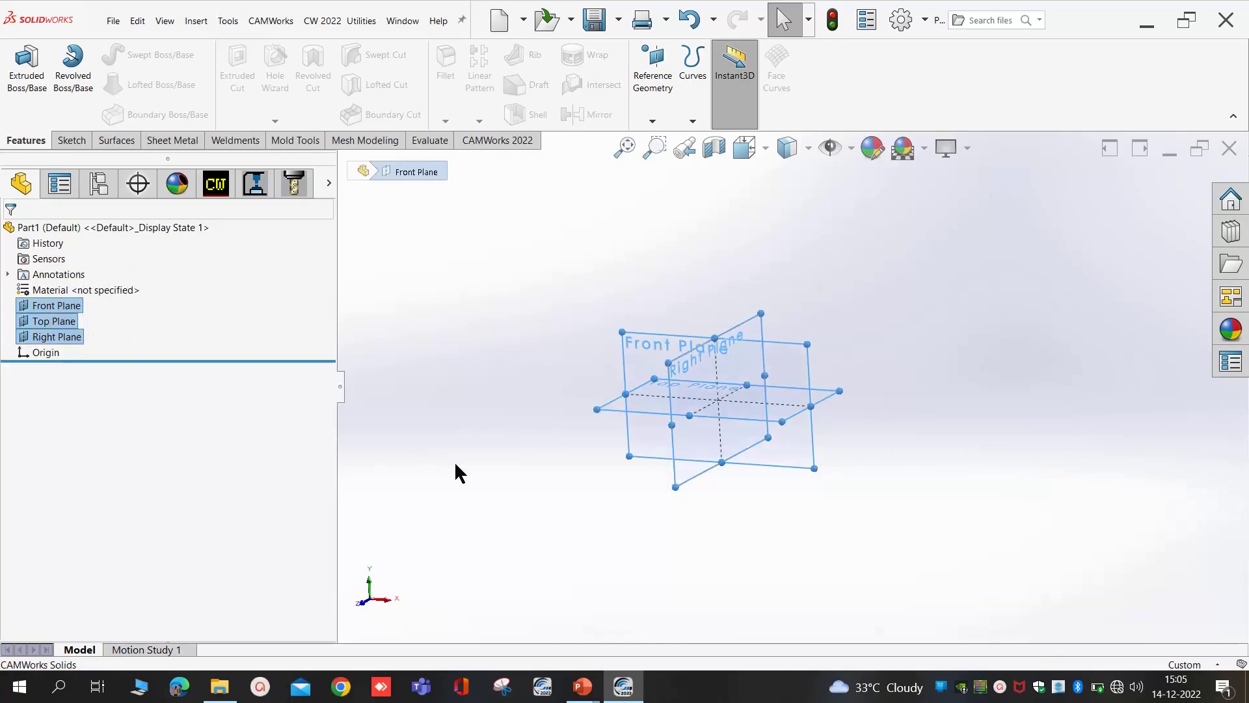
{"action": "left_click", "coordinate": [455, 473]}
{"action": "mouse_move", "coordinate": [724, 395]}
{"action": "middle_mouse_down"}
{"action": "mouse_move", "coordinate": [715, 376]}
{"action": "mouse_move", "coordinate": [705, 407]}
{"action": "mouse_move", "coordinate": [731, 404]}
{"action": "mouse_move", "coordinate": [739, 349]}
{"action": "mouse_move", "coordinate": [714, 375]}
{"action": "mouse_move", "coordinate": [614, 382]}
{"action": "middle_mouse_up"}
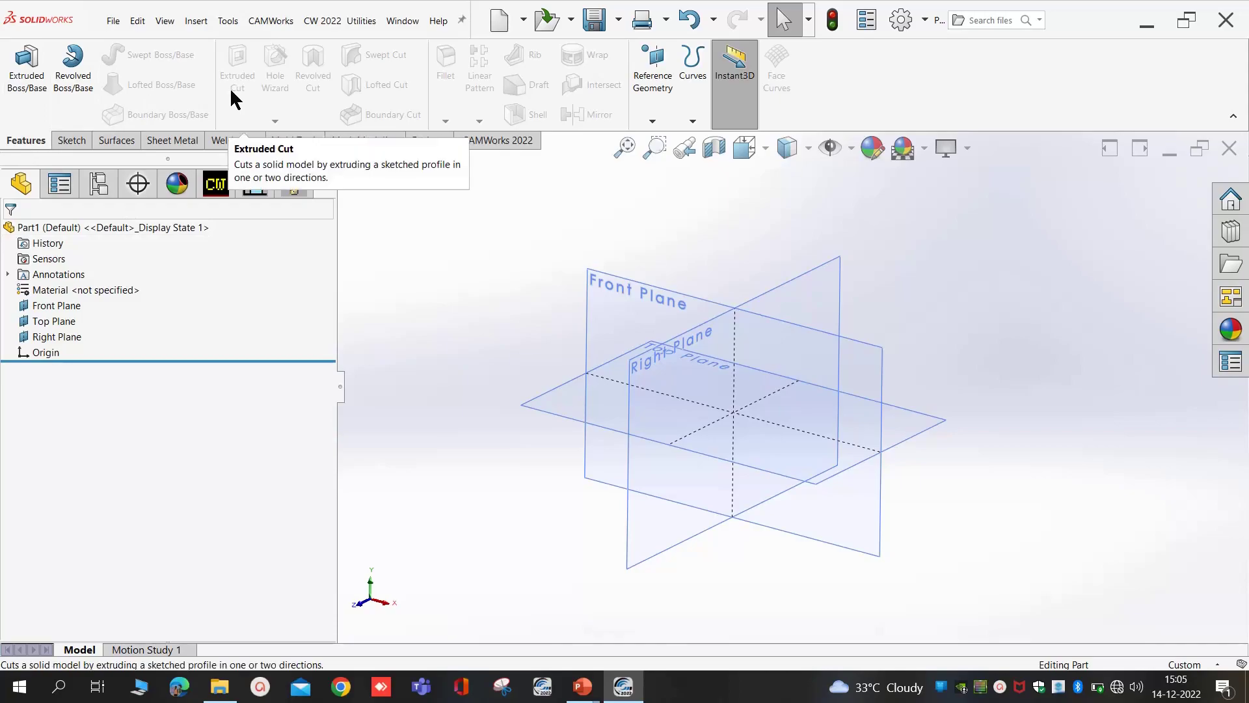
{"action": "left_click", "coordinate": [62, 140]}
{"action": "left_click", "coordinate": [116, 140]}
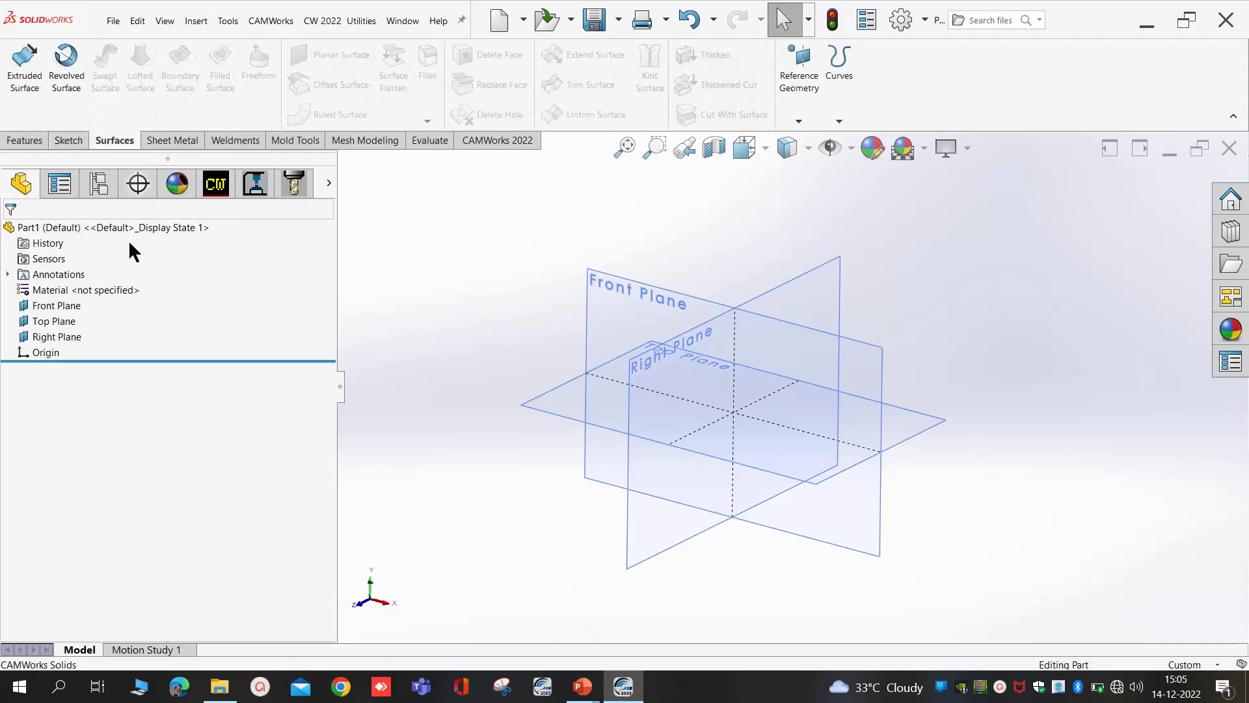
{"action": "left_click", "coordinate": [163, 140]}
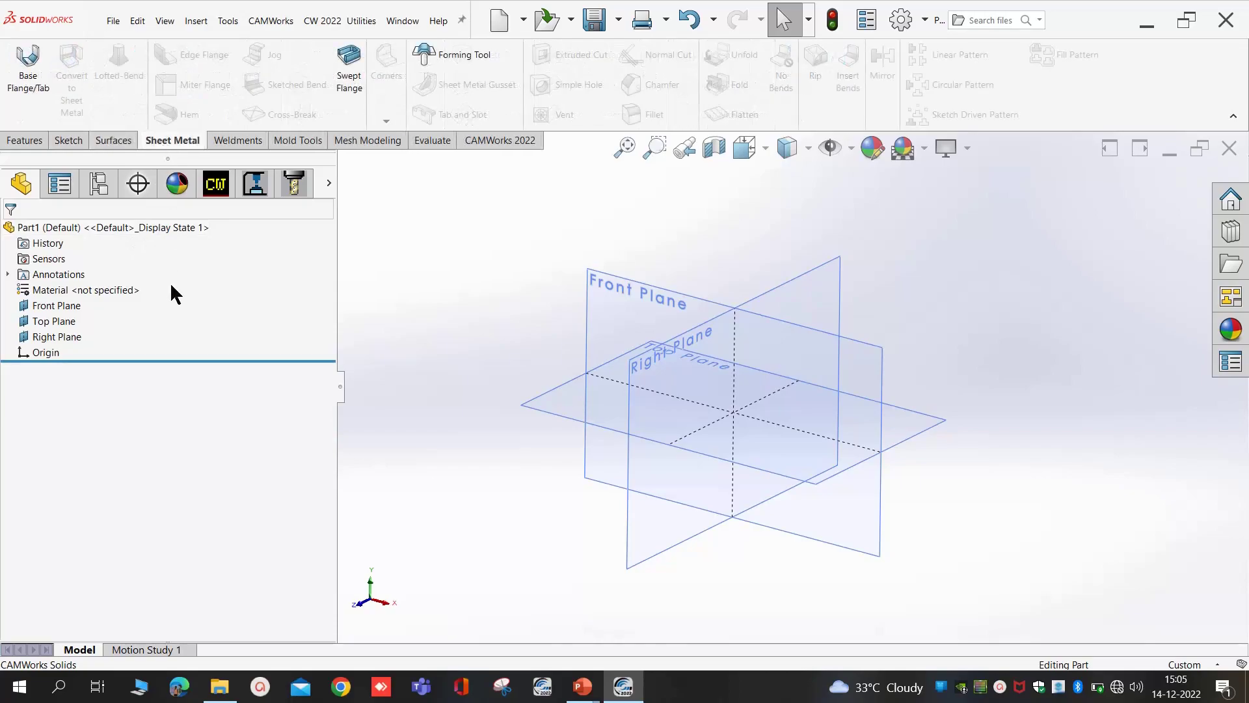
{"action": "left_click", "coordinate": [216, 142]}
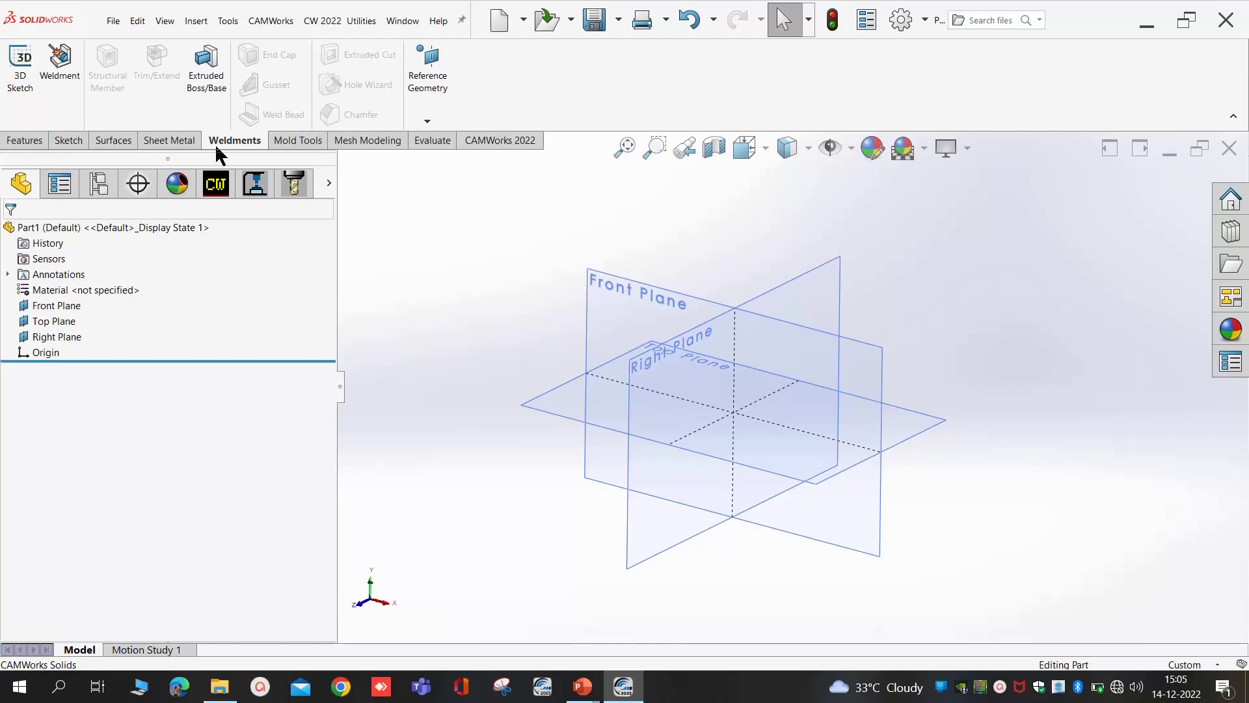
{"action": "left_click", "coordinate": [288, 145]}
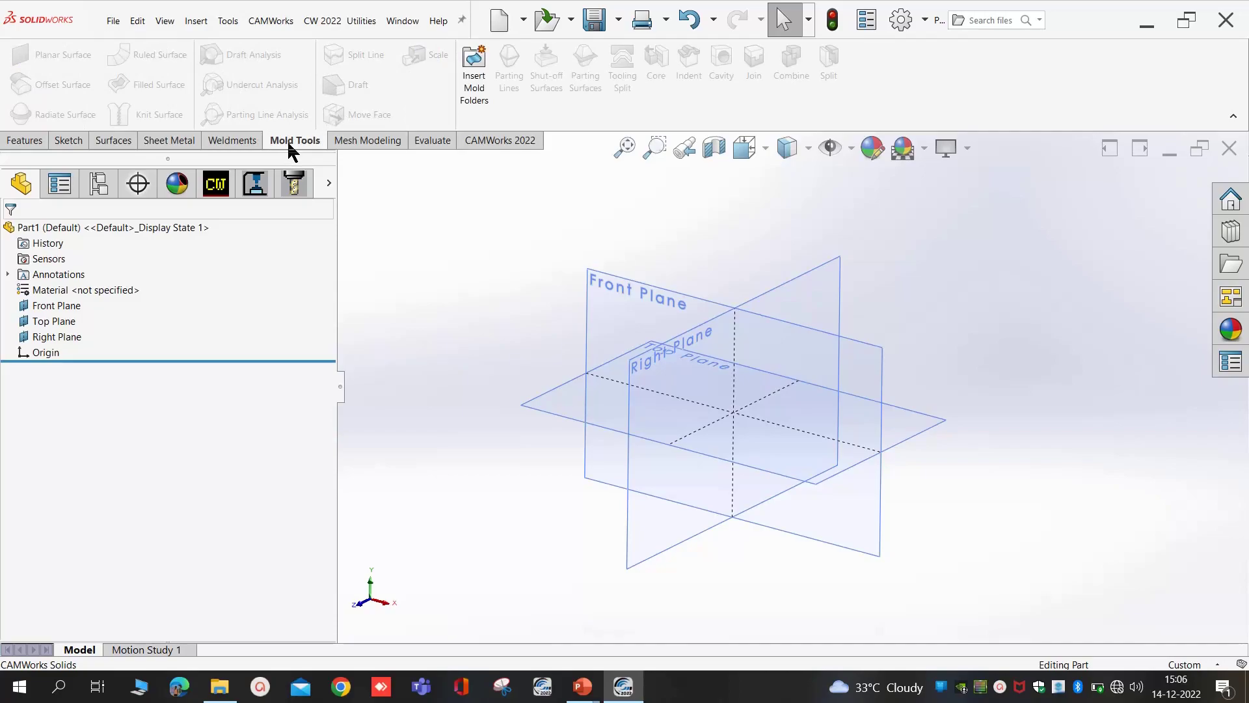
{"action": "left_click", "coordinate": [367, 147]}
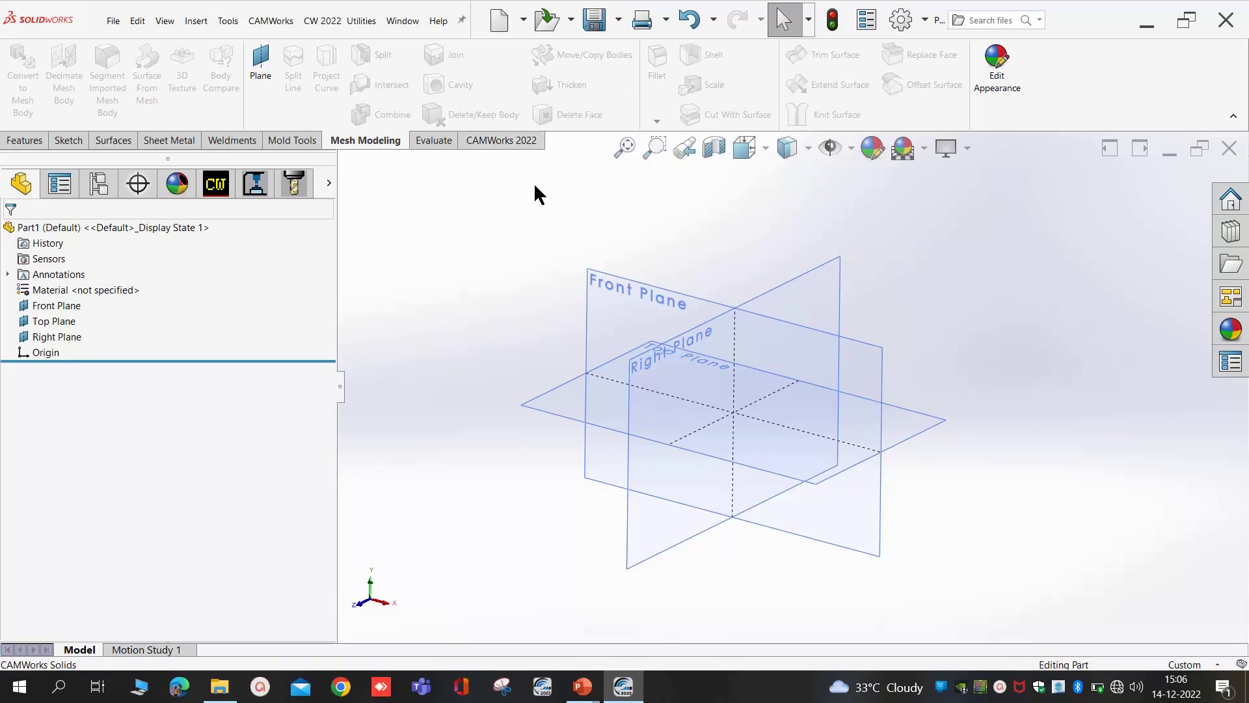
{"action": "left_click", "coordinate": [511, 145]}
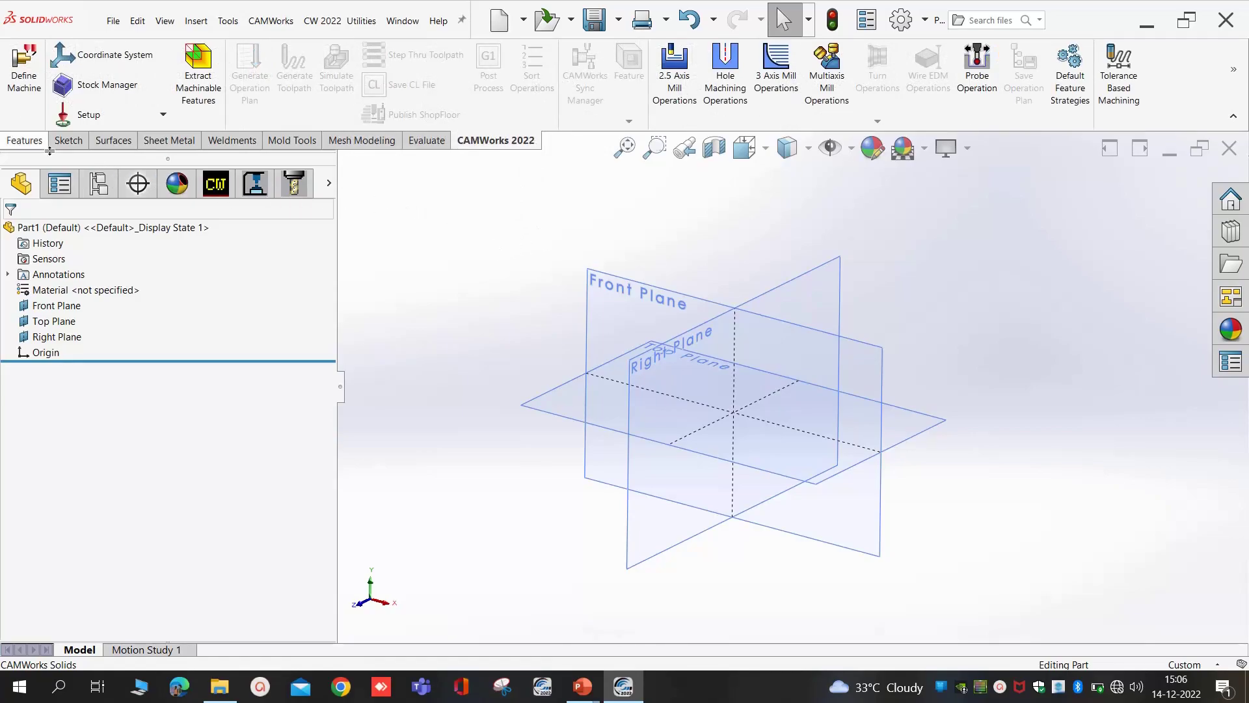
{"action": "left_click", "coordinate": [24, 140]}
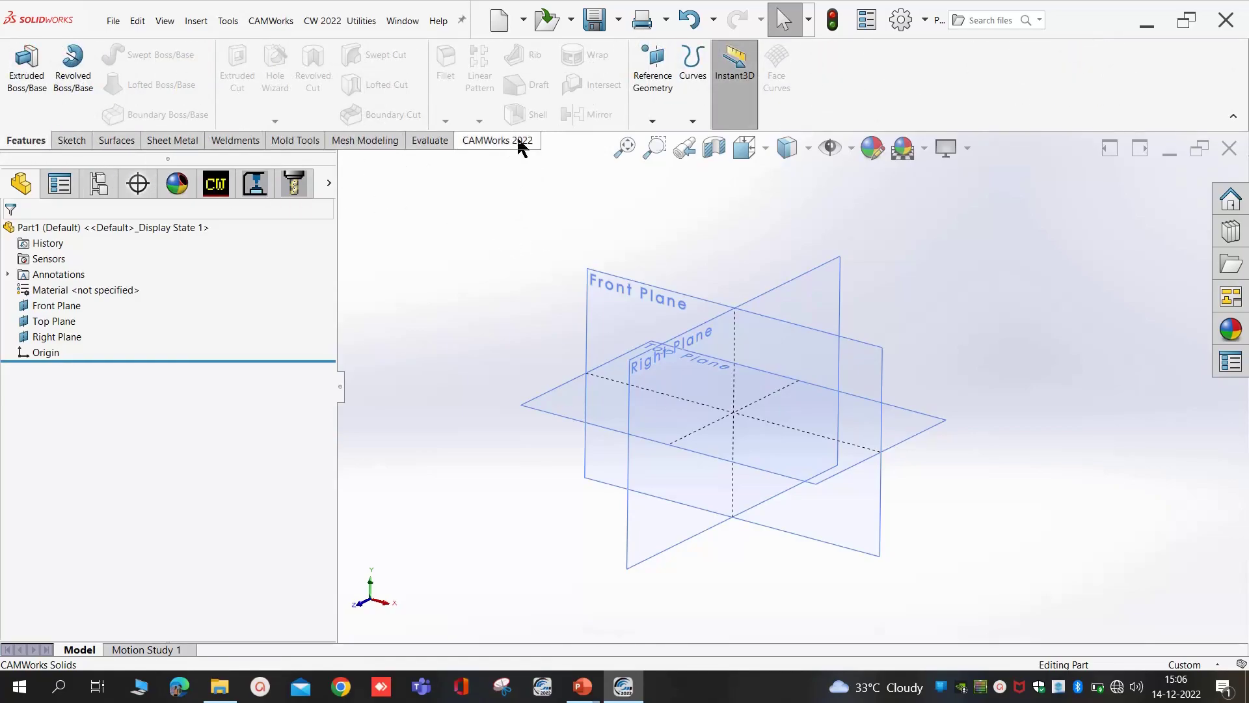
{"action": "left_click", "coordinate": [517, 141]}
{"action": "left_click", "coordinate": [8, 141]}
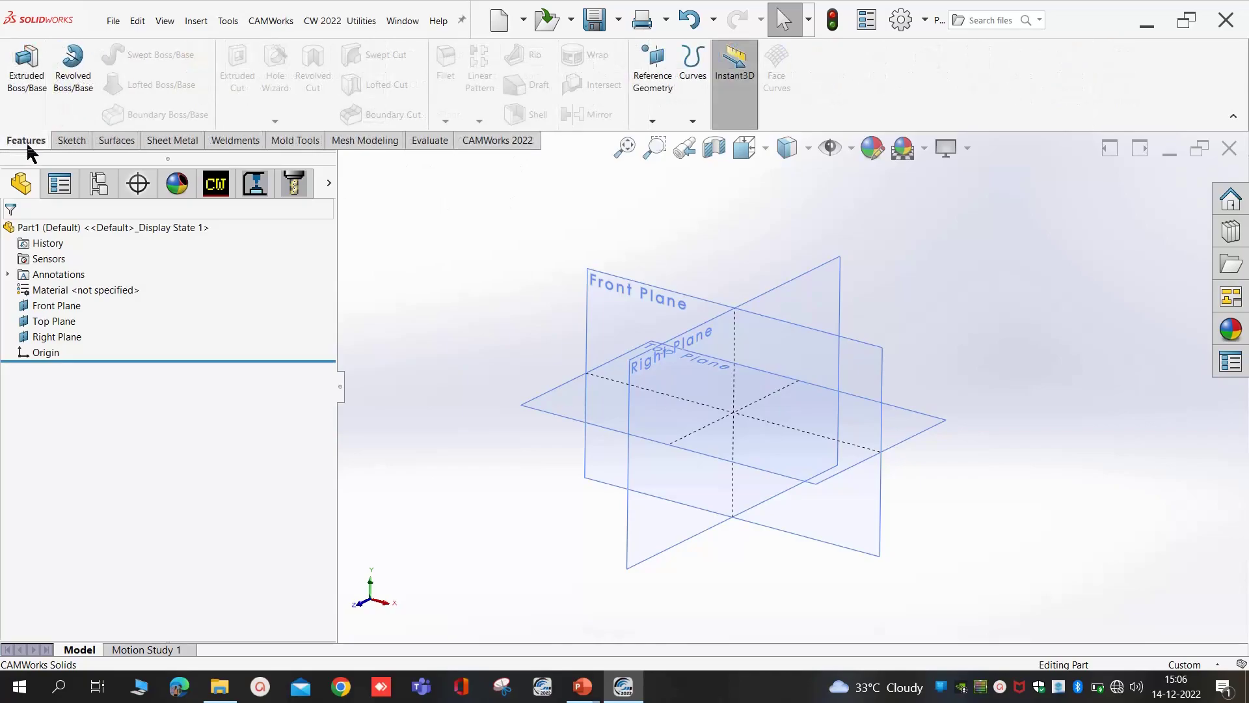
- Start a new sketch on the Front Plane
{"action": "middle_click_drag", "start_coordinate": [421, 295], "coordinate": [430, 315]}
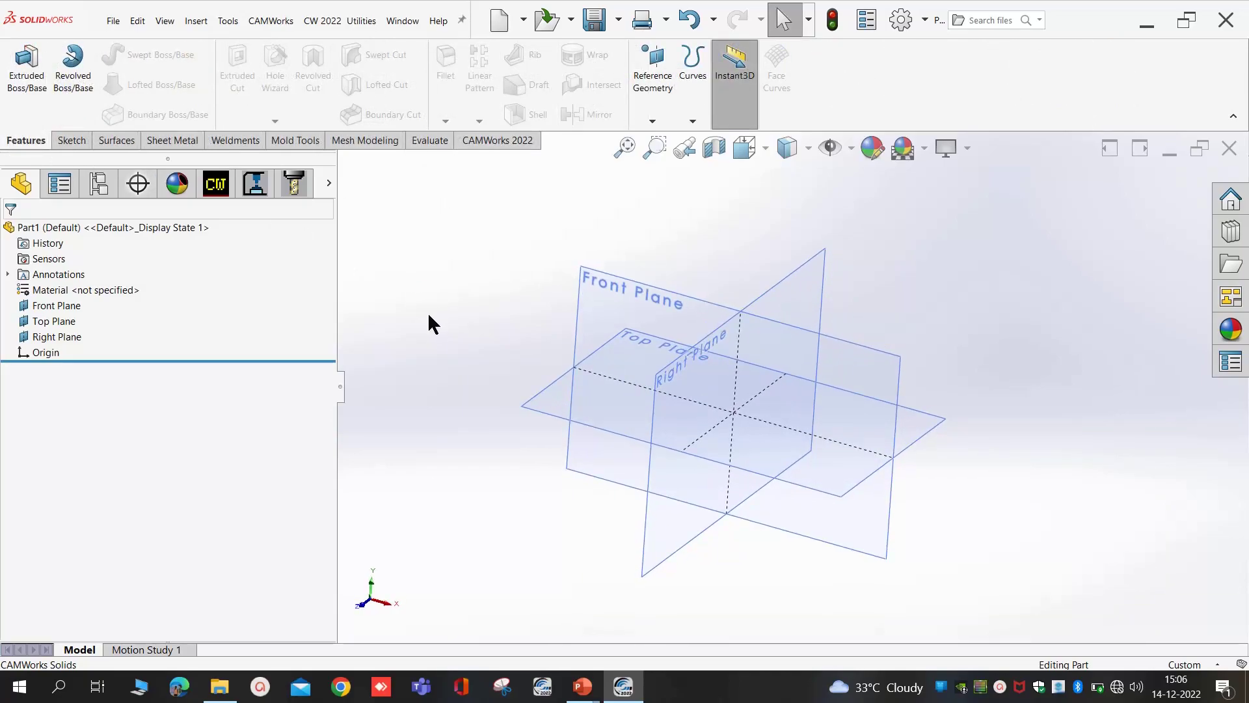
{"action": "left_click", "coordinate": [579, 318]}
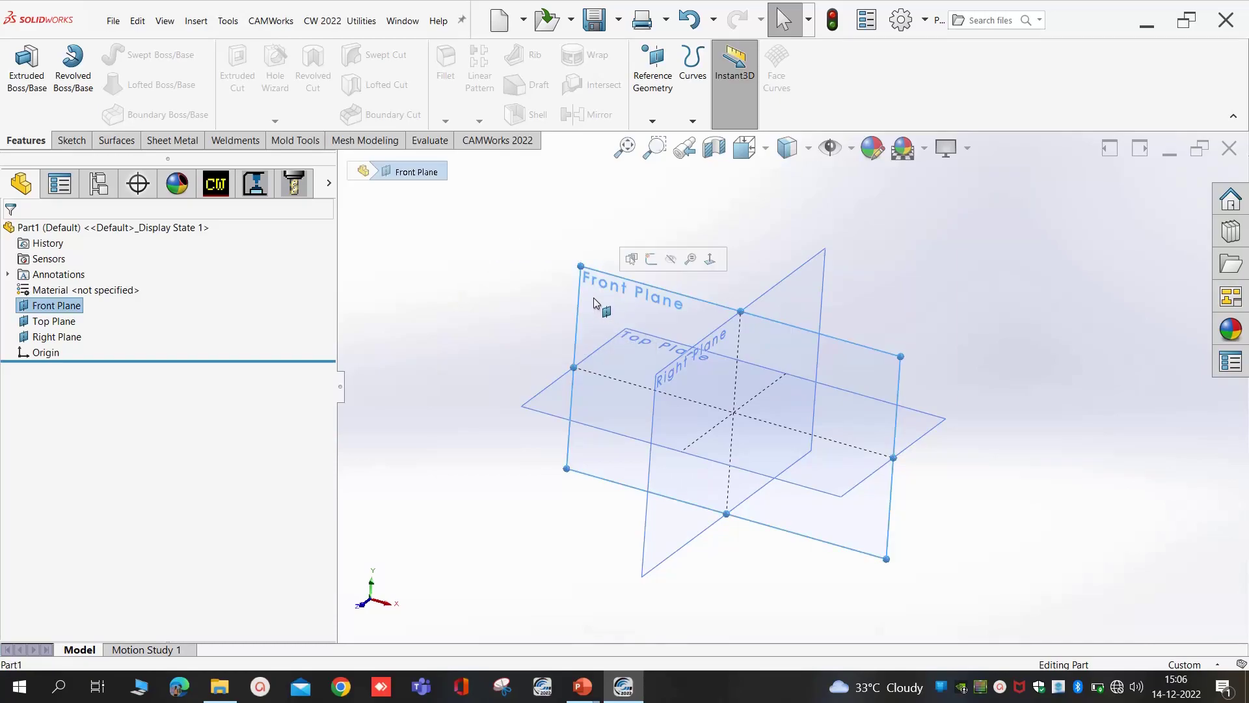
{"action": "left_click", "coordinate": [652, 260]}
{"action": "scroll", "coordinate": [561, 285], "scroll_direction": "down", "scroll_amount": 2}
{"action": "scroll", "coordinate": [542, 293], "scroll_direction": "down", "scroll_amount": 2}
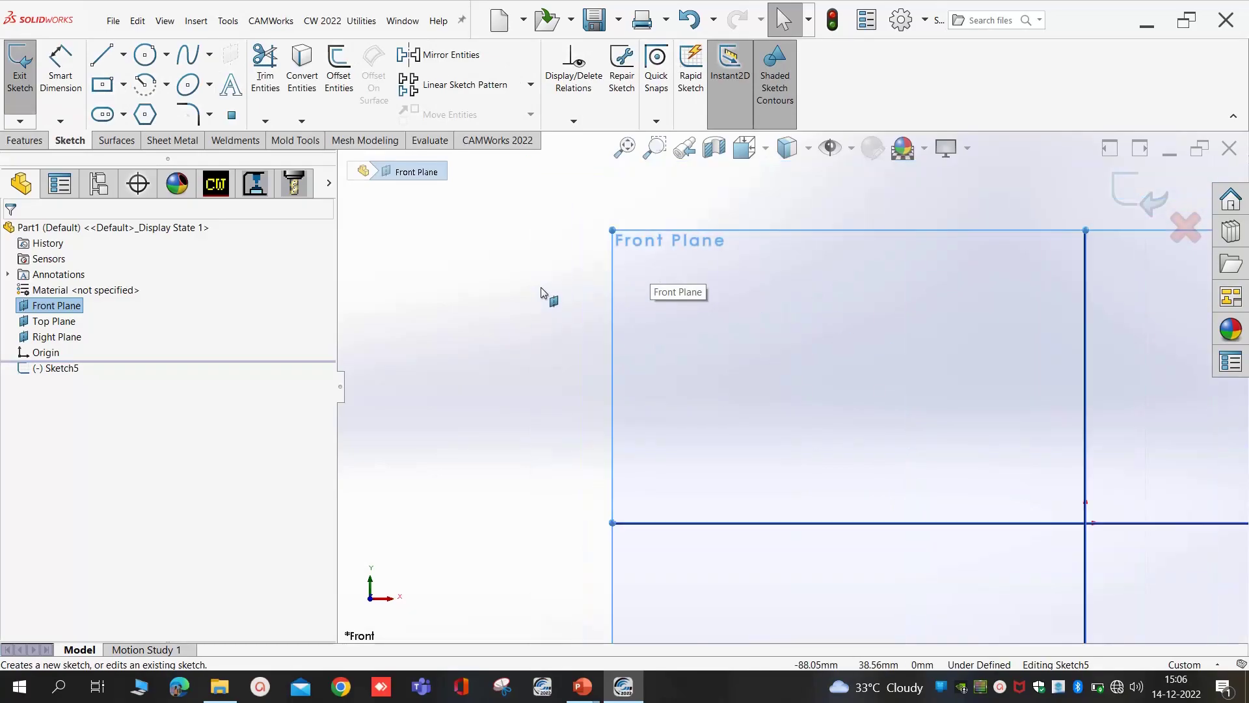
{"action": "scroll", "coordinate": [781, 371], "scroll_direction": "up", "scroll_amount": 6}
{"action": "scroll", "coordinate": [976, 403], "scroll_direction": "down", "scroll_amount": 2}
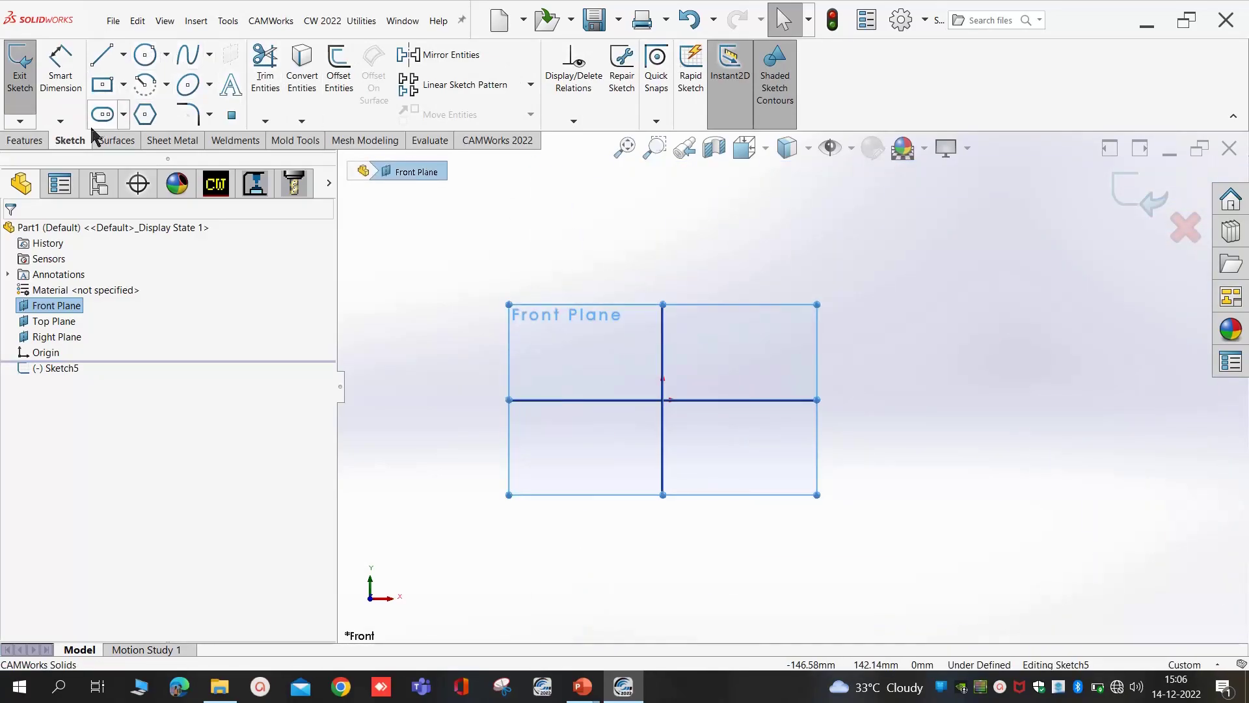
- Draw two circles side by side, one left and one right, above the plane
{"action": "left_click", "coordinate": [144, 57]}
{"action": "left_click", "coordinate": [564, 273]}
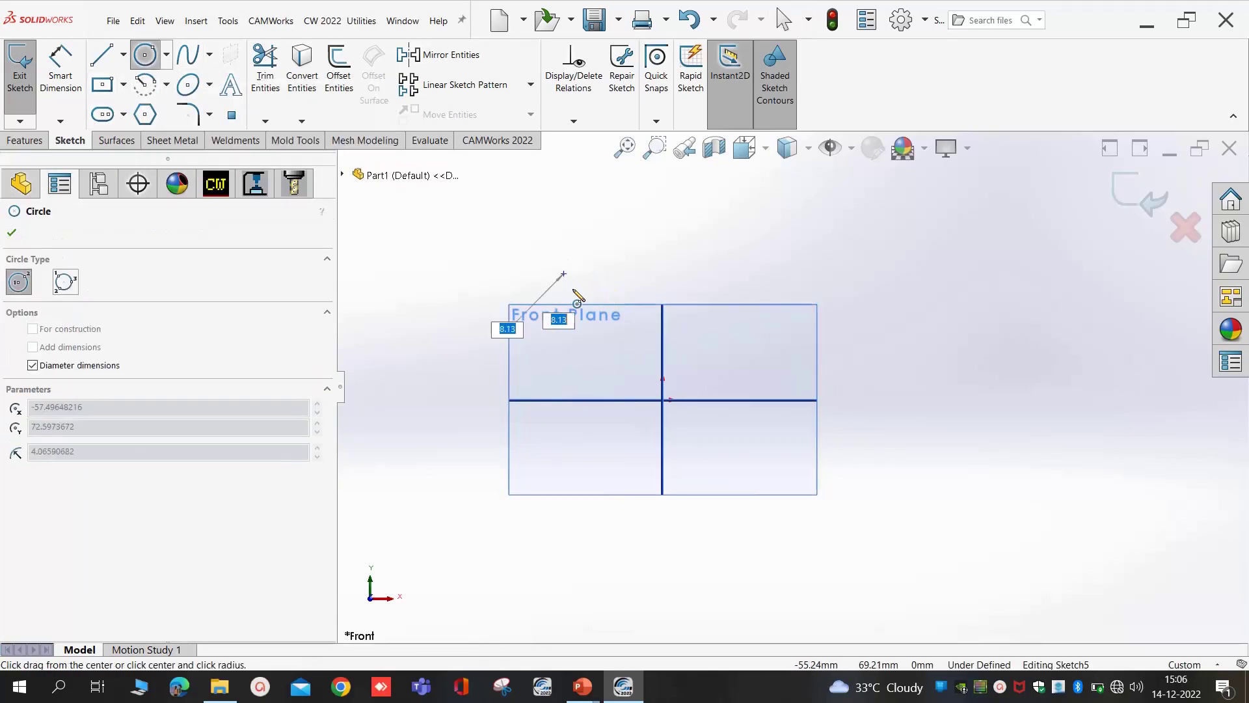
{"action": "left_click", "coordinate": [583, 299]}
{"action": "key", "text": "Escape"}
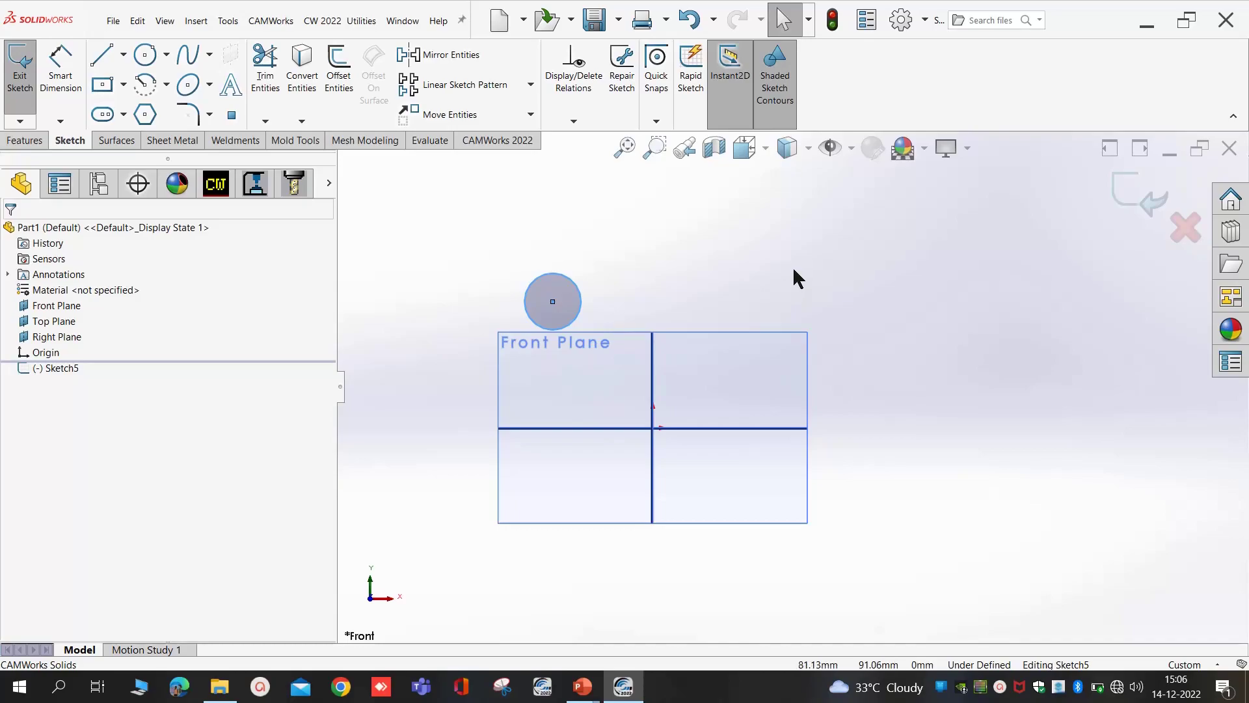
{"action": "key", "text": "s"}
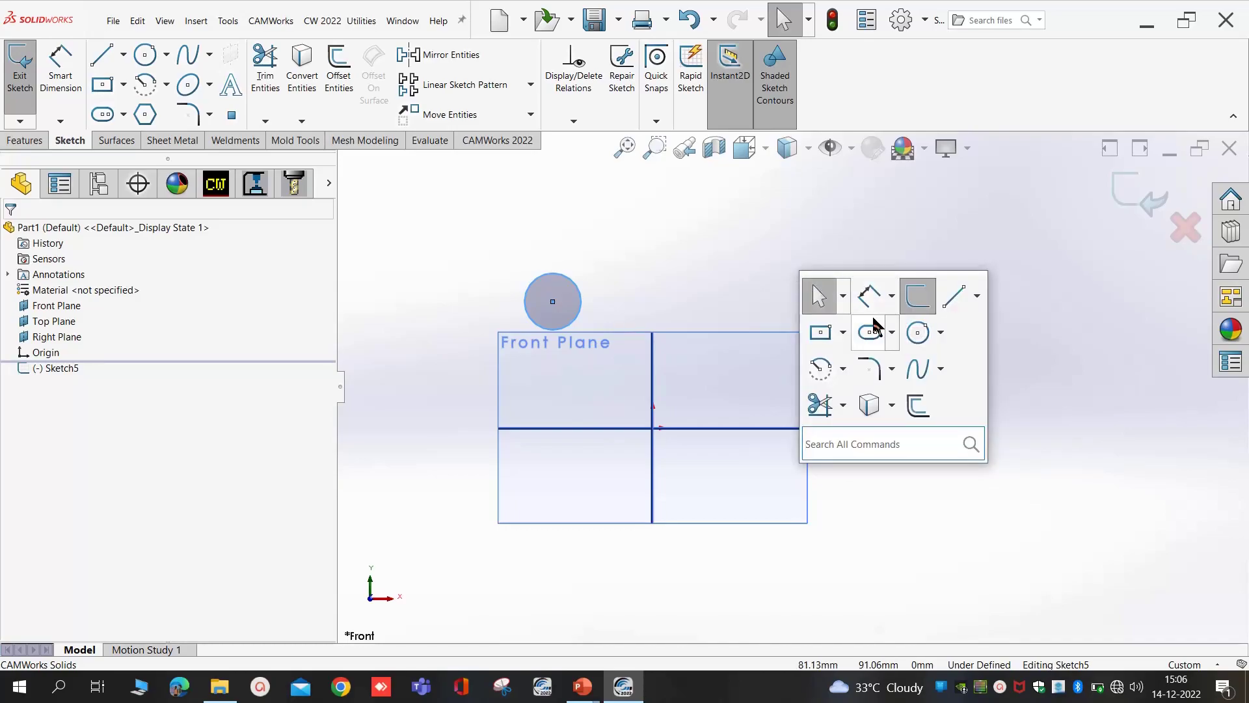
{"action": "left_click", "coordinate": [912, 334]}
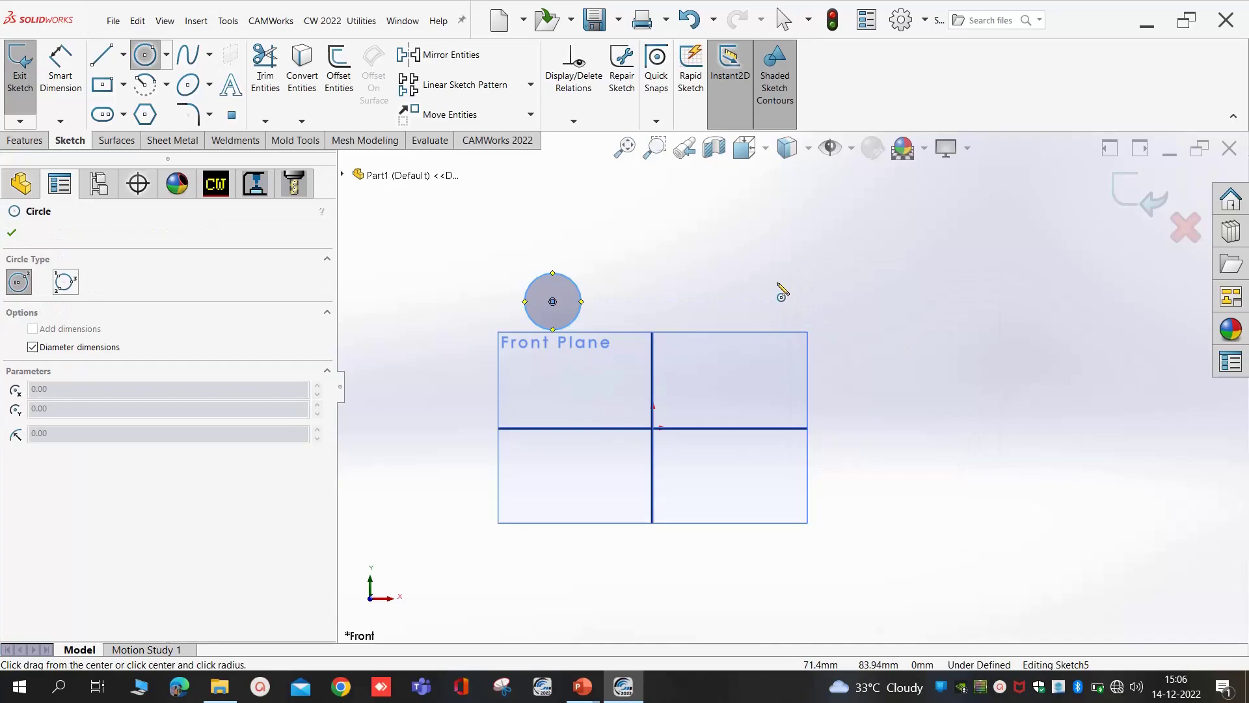
{"action": "left_click", "coordinate": [797, 310]}
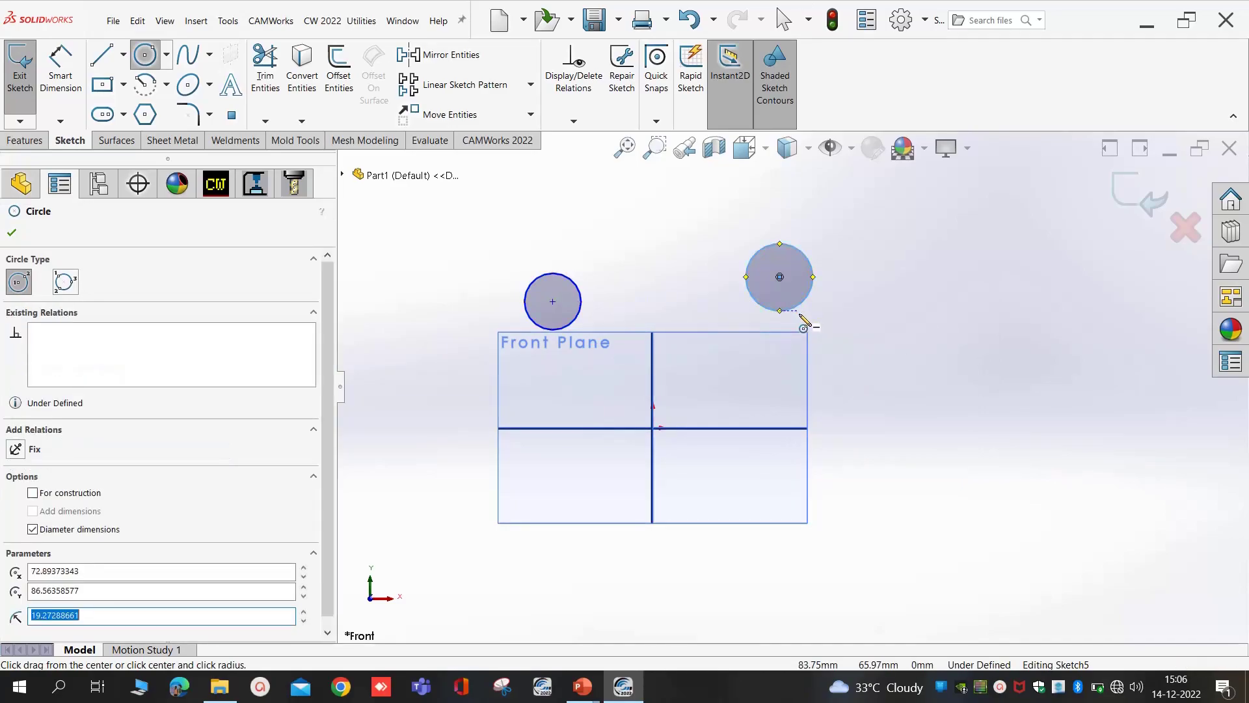
{"action": "key", "text": "Escape"}
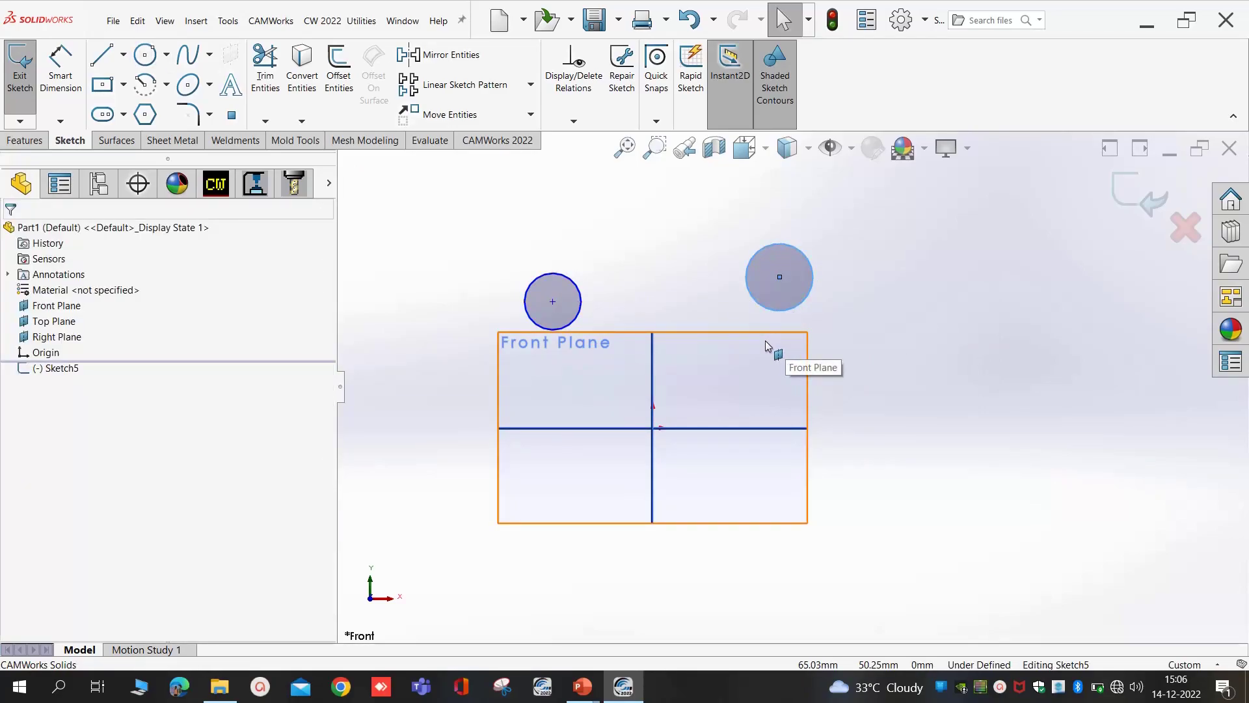
- Draw a line joining the two circle centres and spread the circles further apart
{"action": "key", "text": "s"}
{"action": "left_click", "coordinate": [926, 370]}
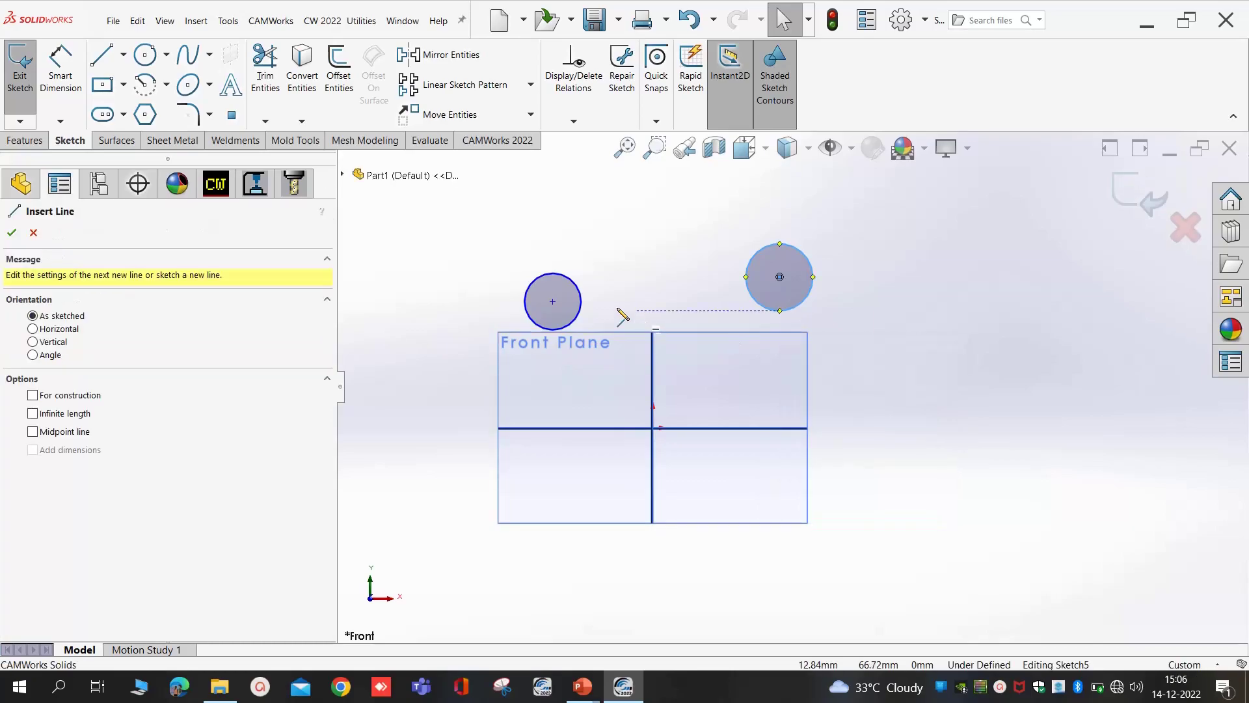
{"action": "left_click", "coordinate": [552, 301]}
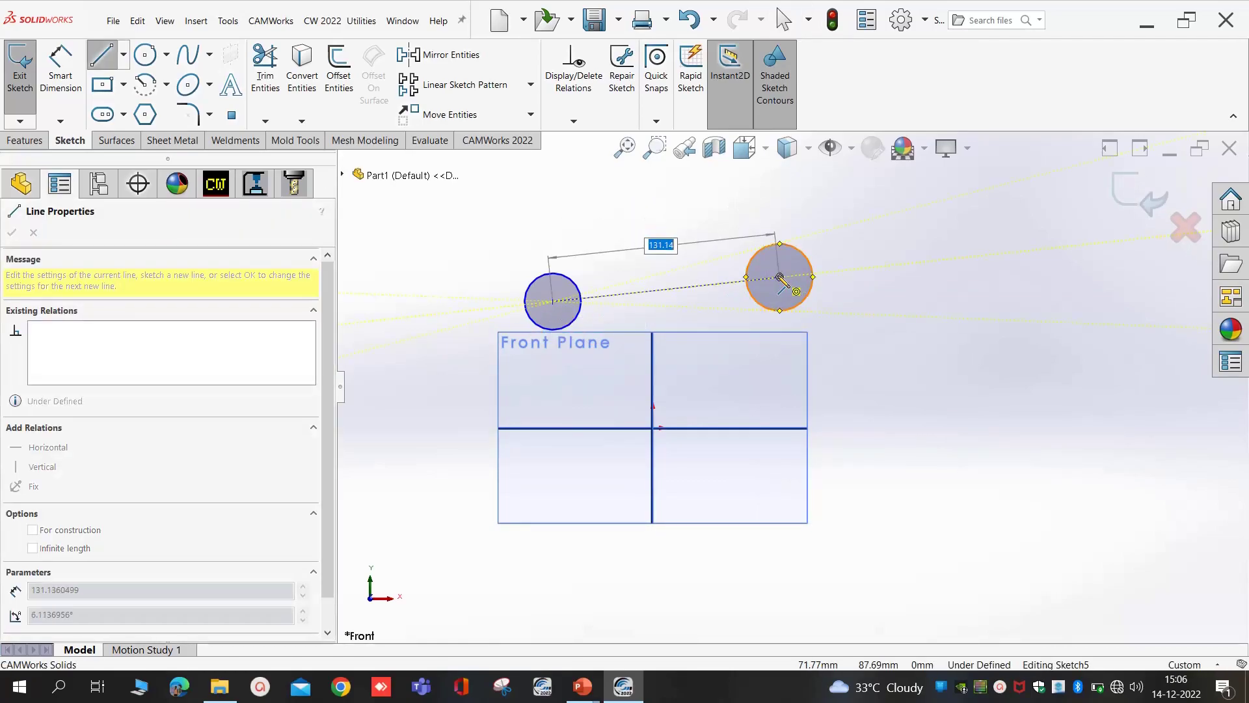
{"action": "left_click", "coordinate": [780, 278]}
{"action": "key", "text": "Escape"}
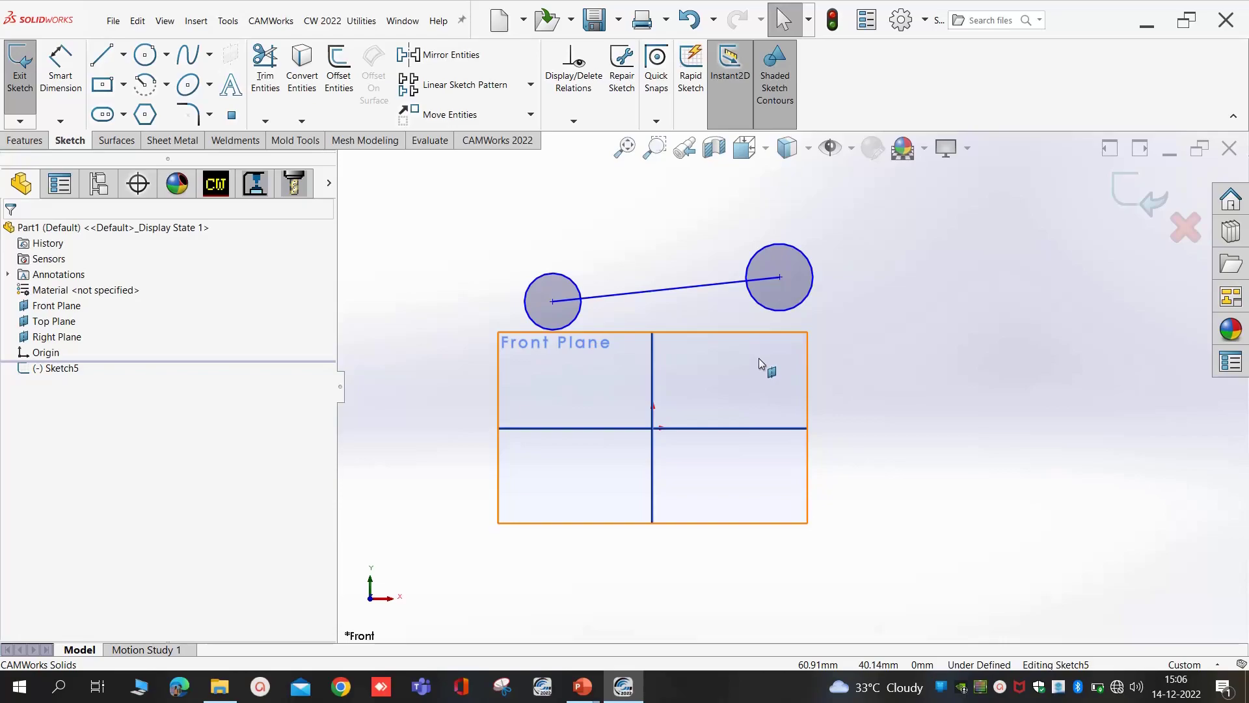
{"action": "mouse_move", "coordinate": [779, 276]}
{"action": "left_mouse_down"}
{"action": "mouse_move", "coordinate": [801, 354]}
{"action": "mouse_move", "coordinate": [817, 261]}
{"action": "left_mouse_up"}
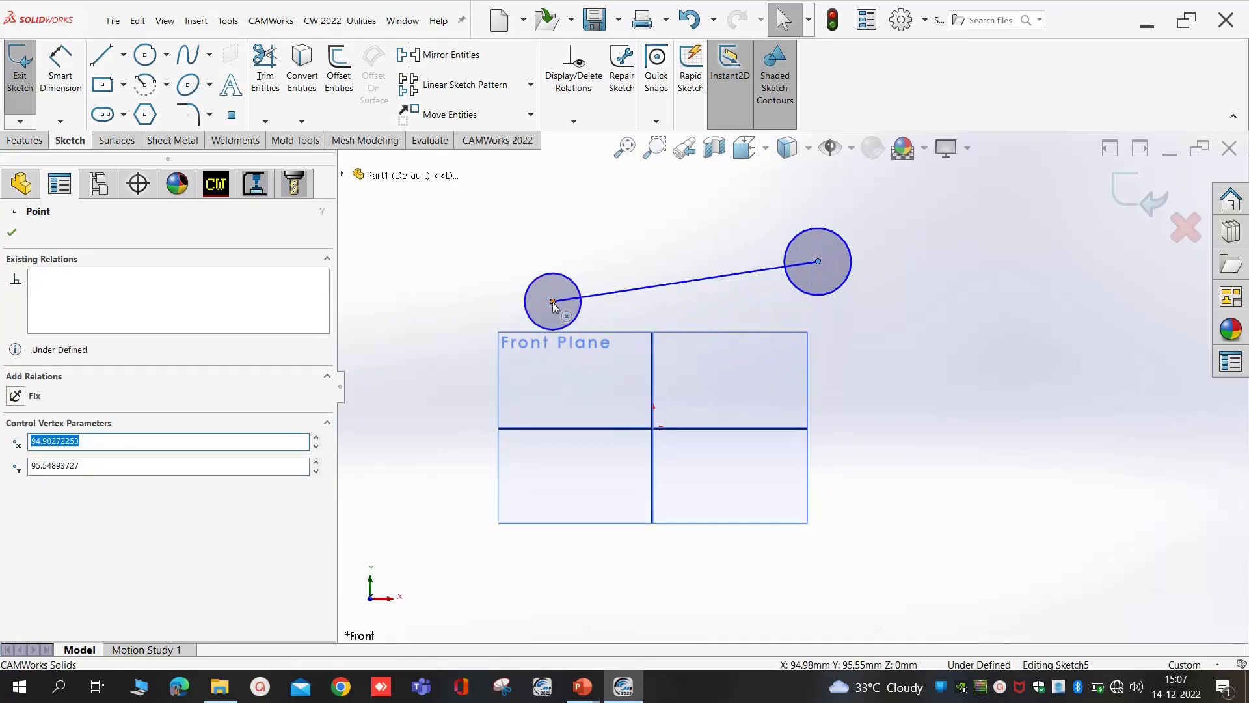
{"action": "mouse_move", "coordinate": [552, 303]}
{"action": "left_mouse_down"}
{"action": "mouse_move", "coordinate": [477, 260]}
{"action": "mouse_move", "coordinate": [485, 377]}
{"action": "mouse_move", "coordinate": [471, 287]}
{"action": "left_mouse_up"}
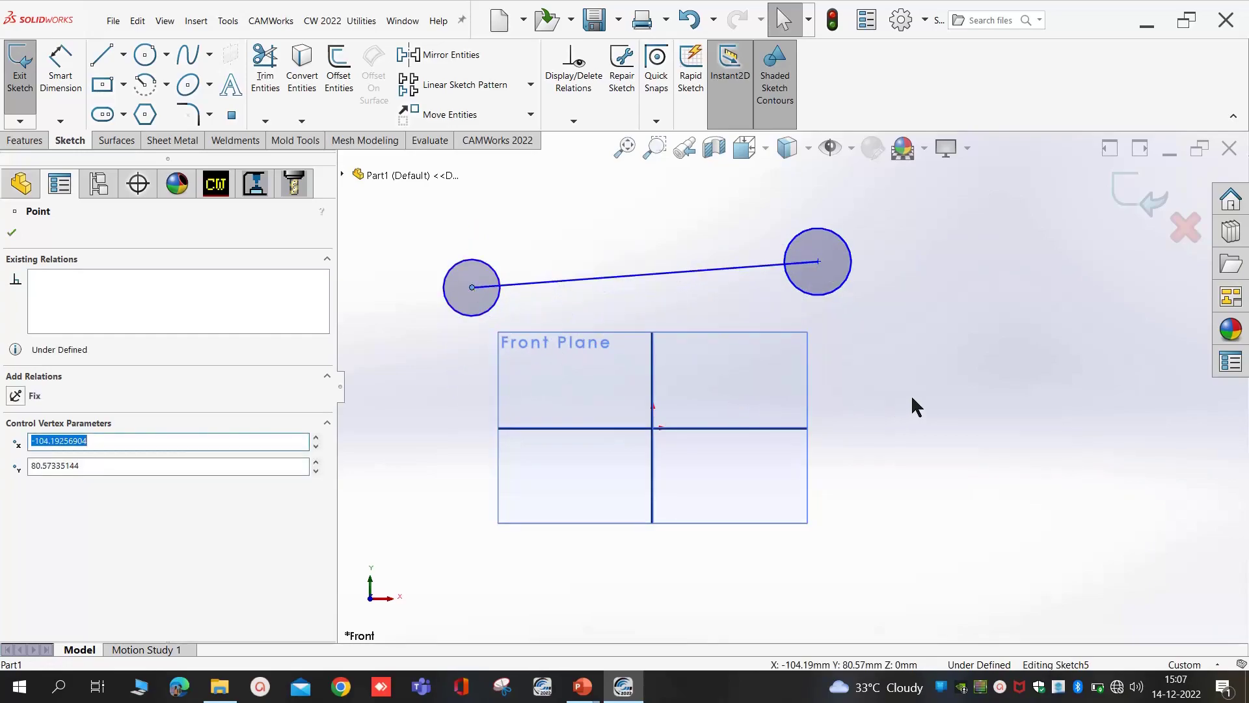
{"action": "left_click", "coordinate": [912, 398]}
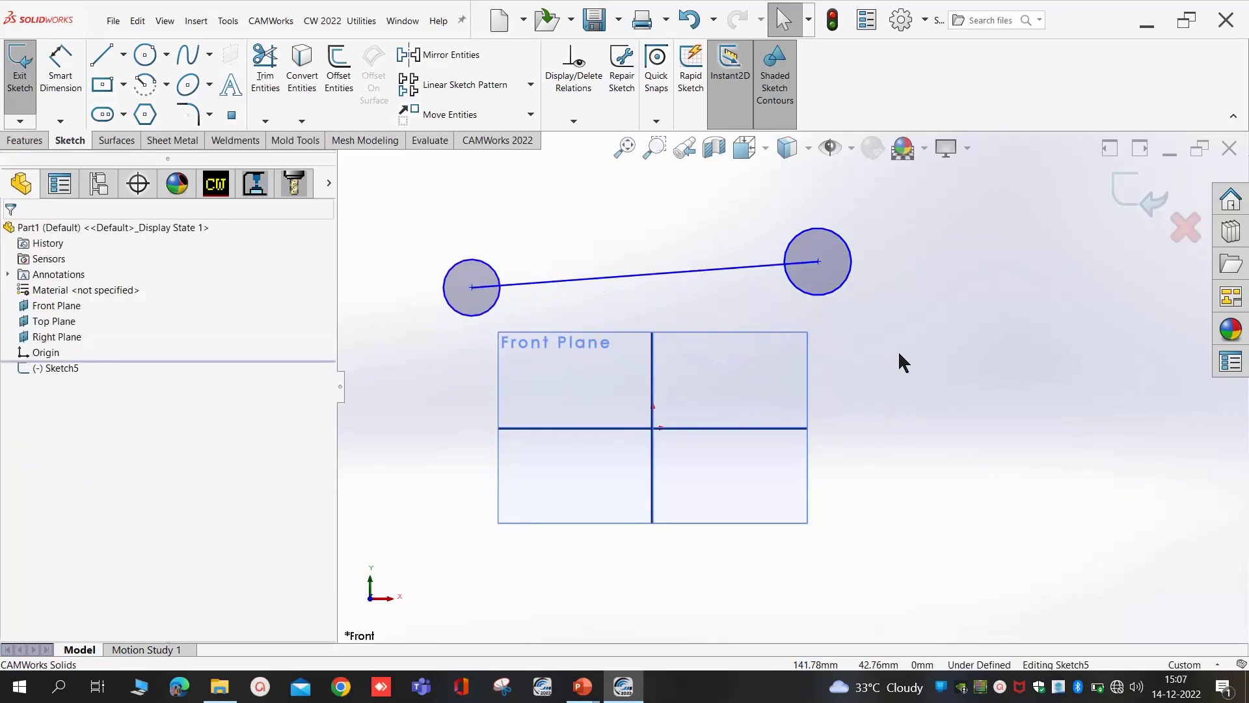
- Make the line joining the circle centres horizontal
{"action": "left_click", "coordinate": [747, 273]}
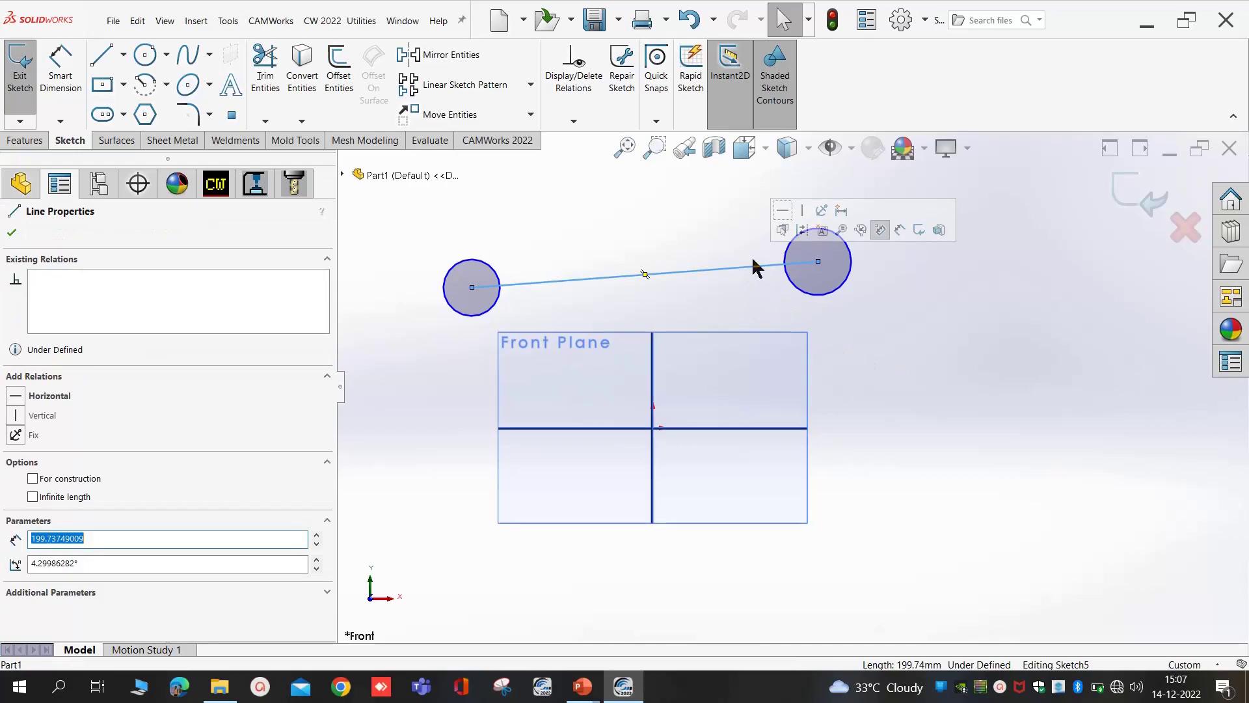
{"action": "left_click", "coordinate": [784, 210]}
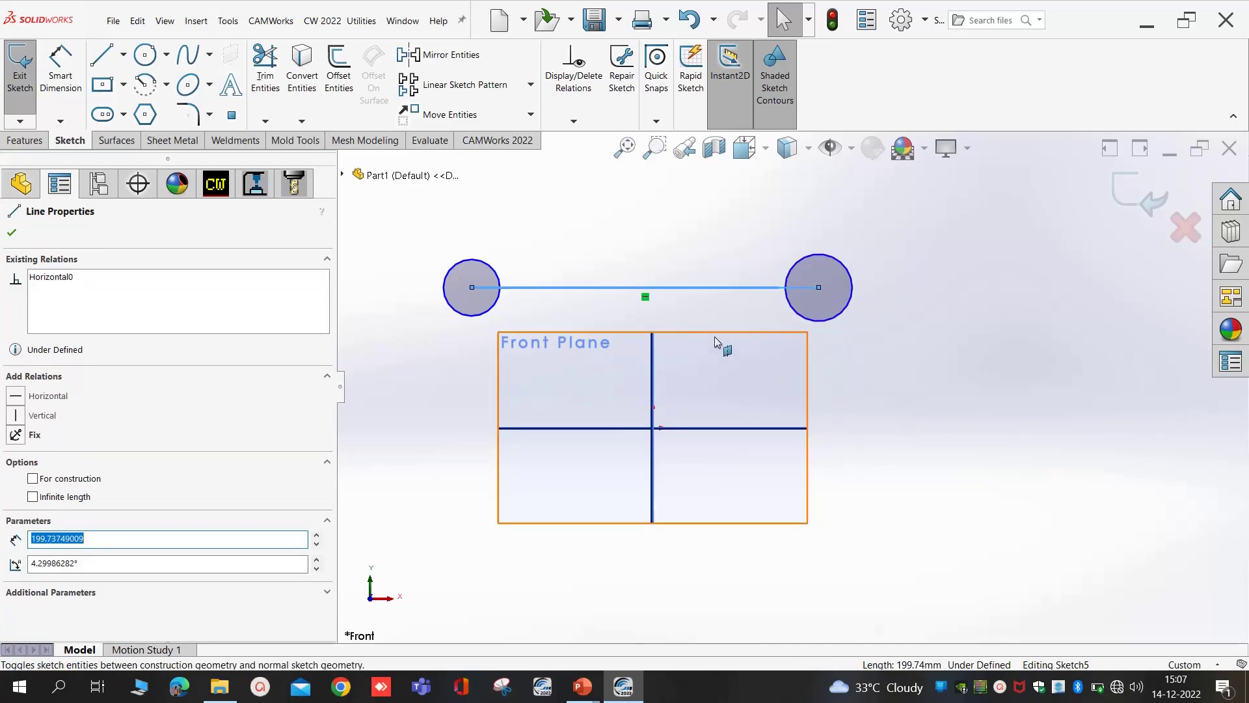
{"action": "left_click", "coordinate": [632, 302]}
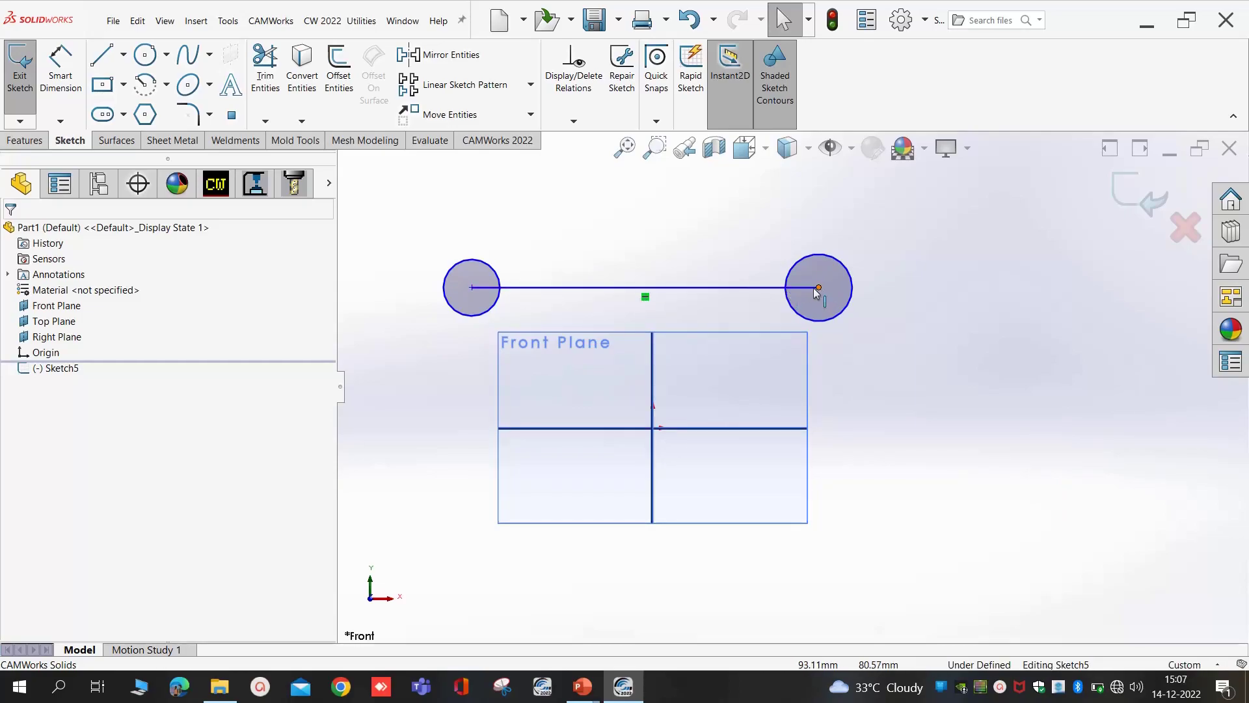
{"action": "left_click_drag", "start_coordinate": [818, 287], "coordinate": [823, 283]}
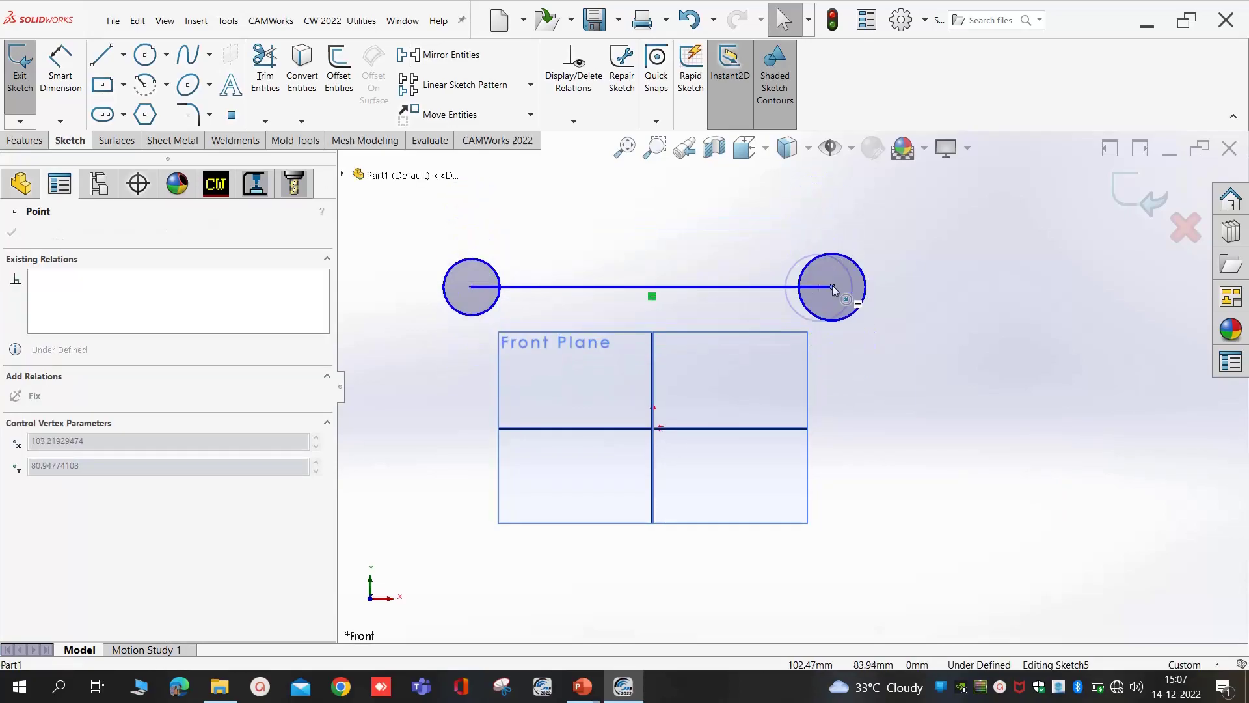
- Give both circles an Equal relation and enlarge them together
{"action": "left_click", "coordinate": [818, 318]}
{"action": "left_click", "coordinate": [483, 309], "text": "ctrl"}
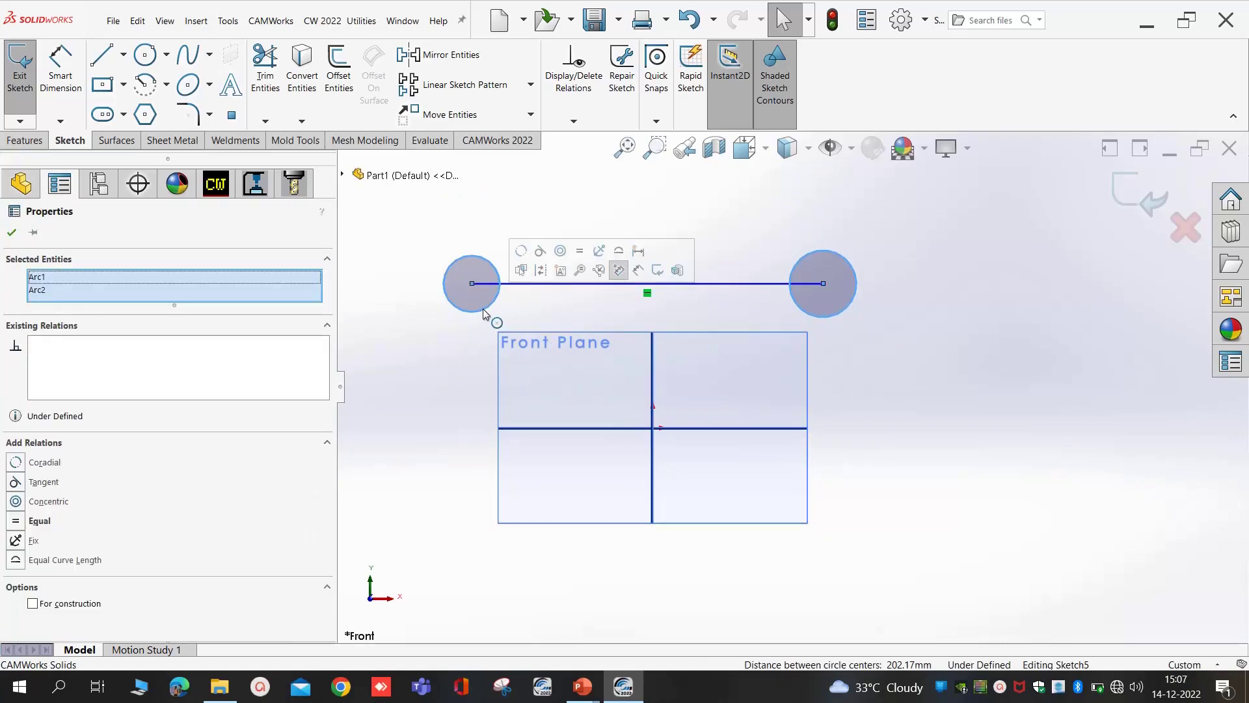
{"action": "left_click", "coordinate": [579, 251]}
{"action": "left_click", "coordinate": [471, 318]}
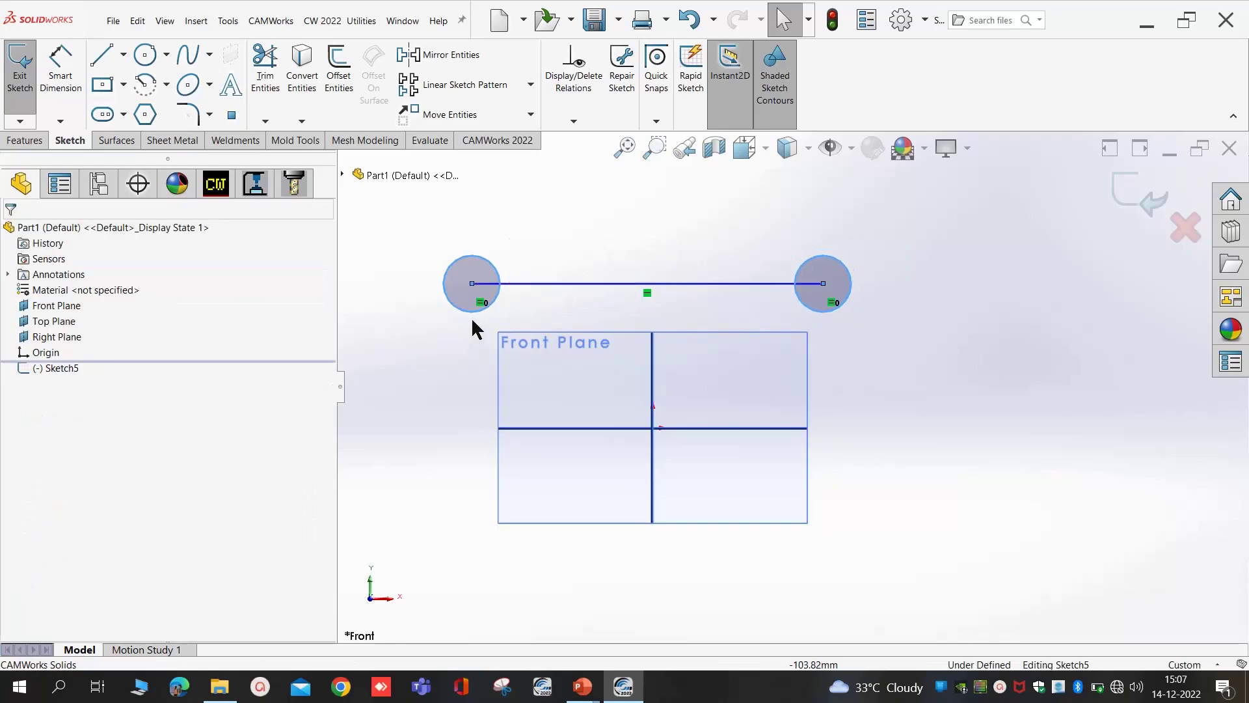
{"action": "left_click_drag", "start_coordinate": [467, 311], "coordinate": [467, 330]}
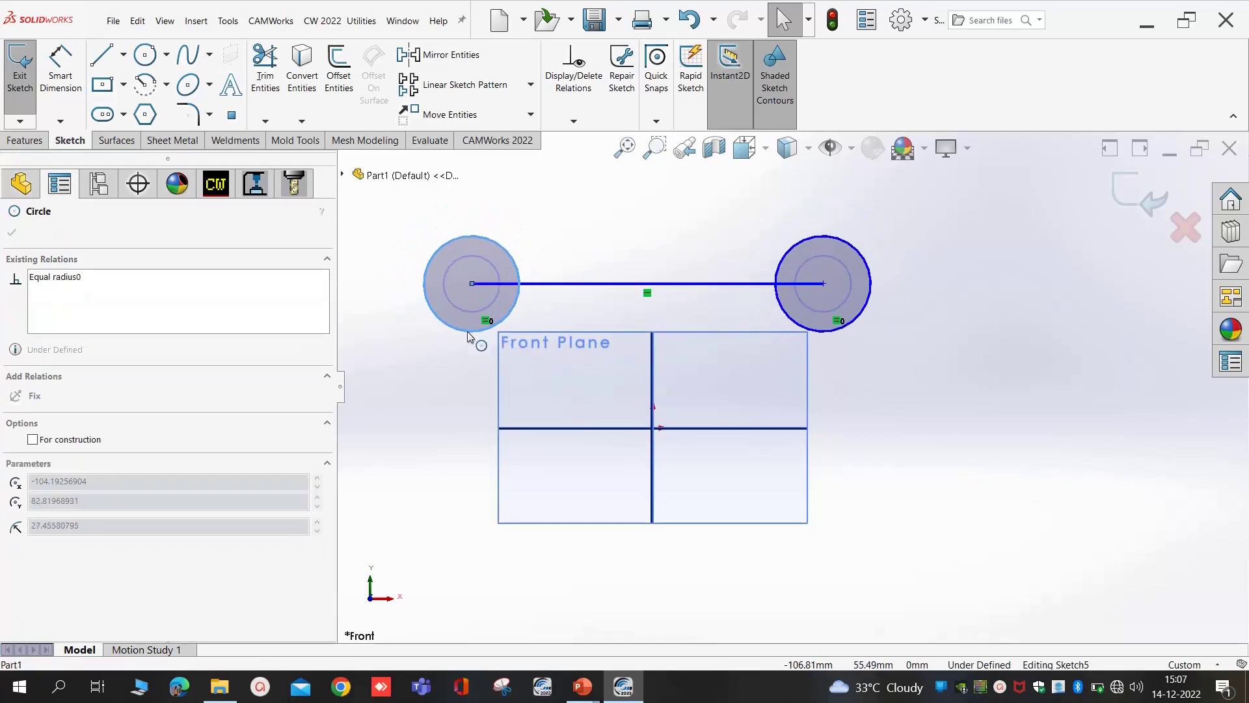
{"action": "left_click", "coordinate": [441, 448]}
- Convert the centre-to-centre line into construction geometry
{"action": "left_click", "coordinate": [570, 284]}
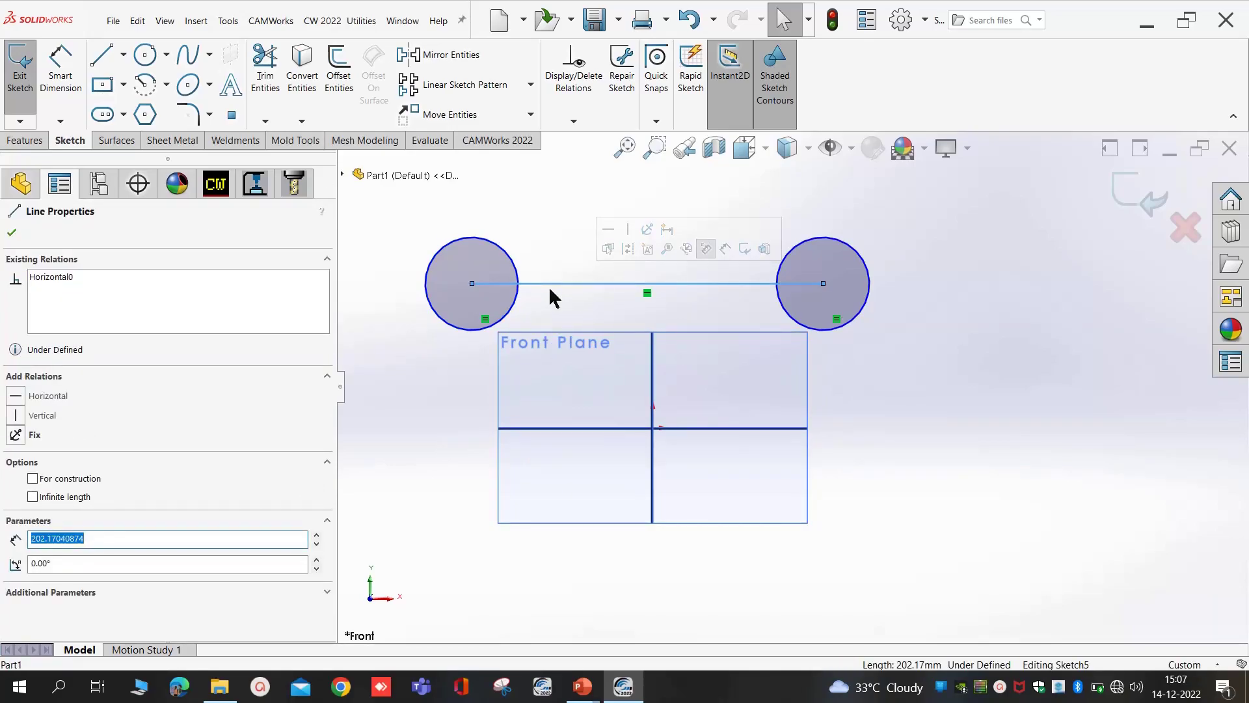
{"action": "left_click", "coordinate": [628, 249]}
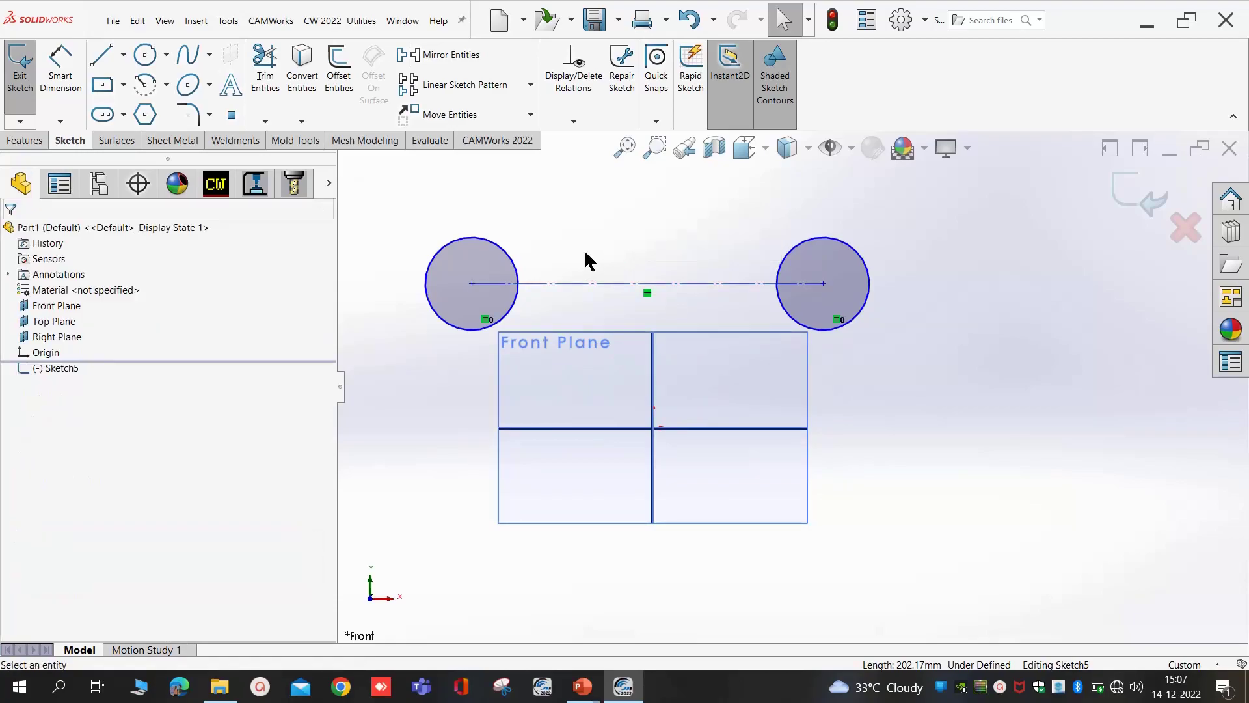
{"action": "left_click", "coordinate": [635, 284]}
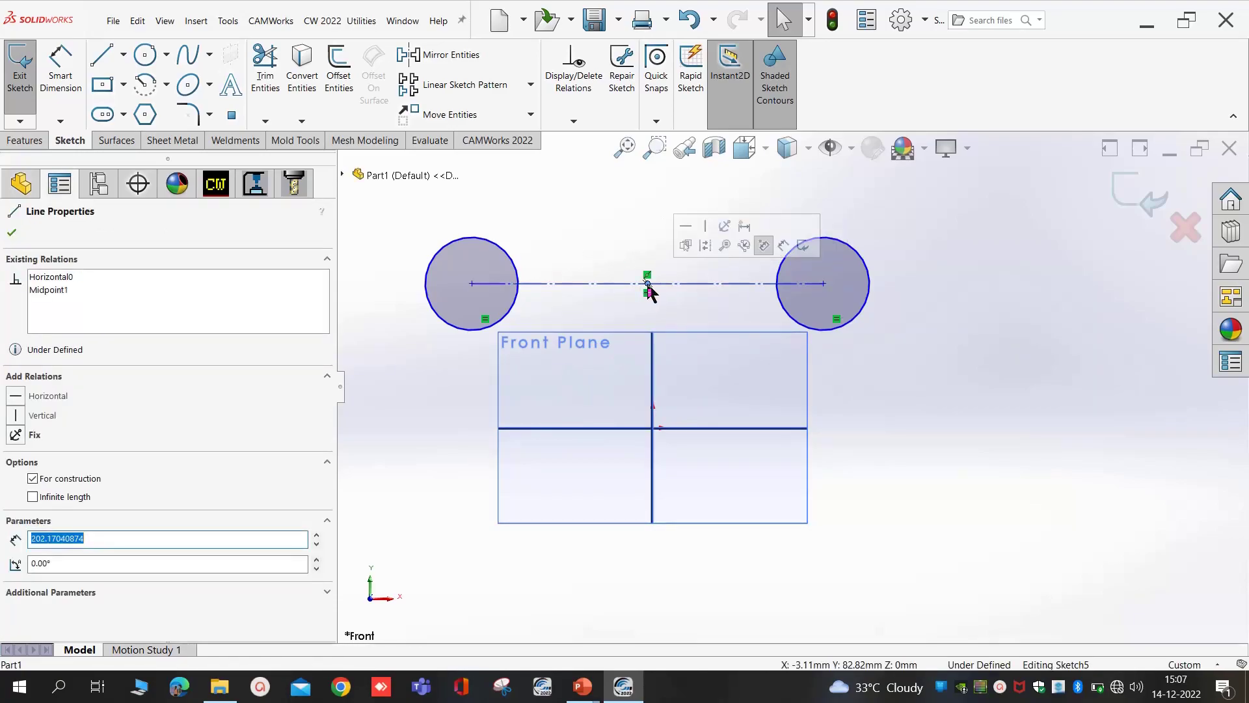
- Make the construction line's midpoint coincident with the origin and verify the symmetry
{"action": "left_click_drag", "start_coordinate": [648, 285], "coordinate": [649, 242]}
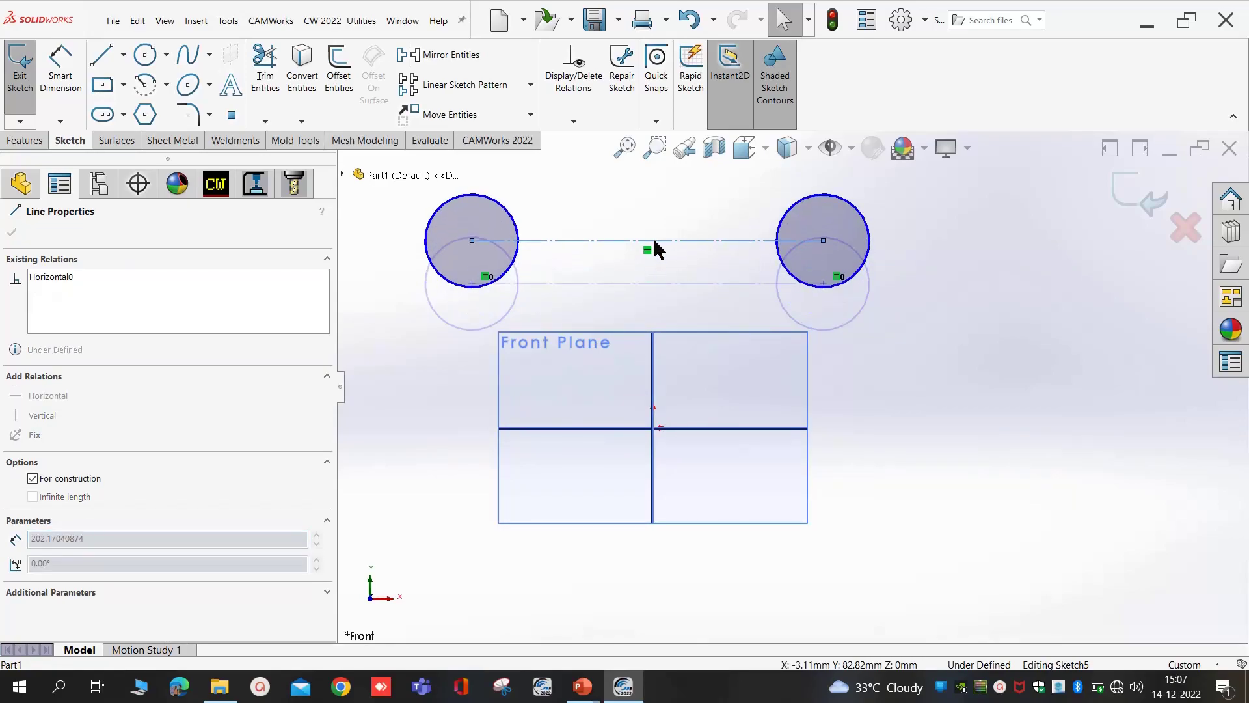
{"action": "left_click", "coordinate": [653, 428], "text": "ctrl"}
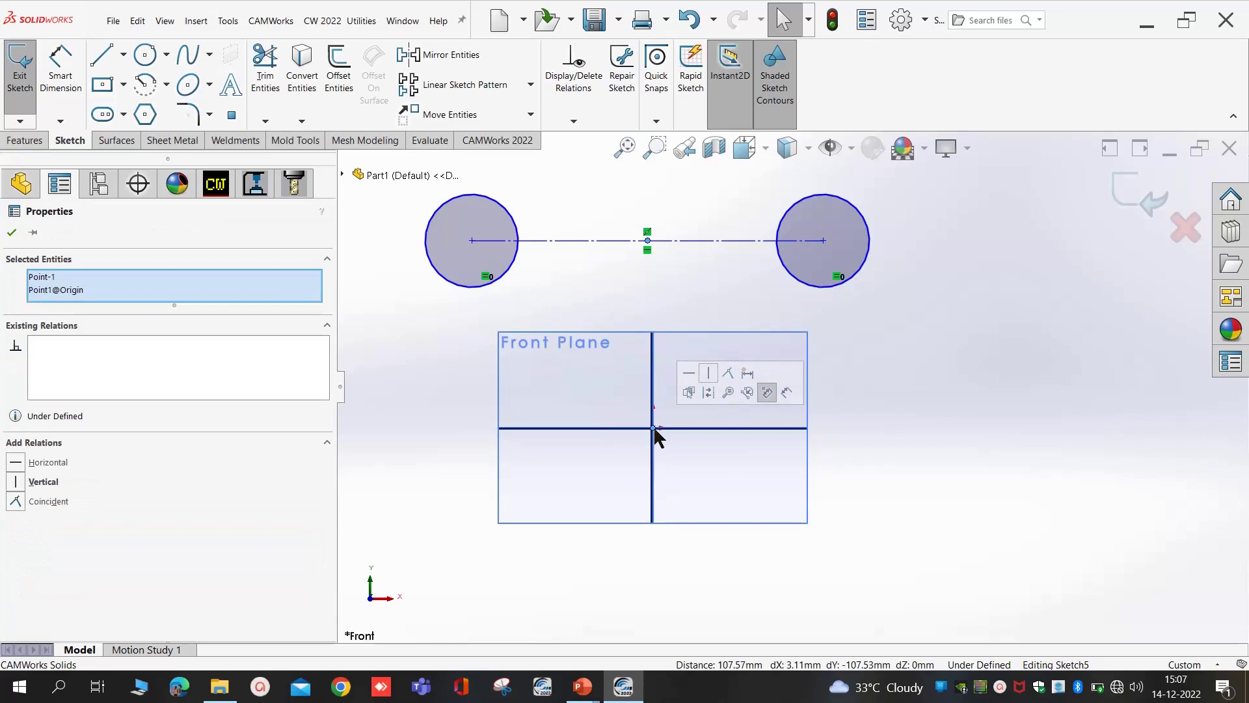
{"action": "left_click", "coordinate": [726, 376]}
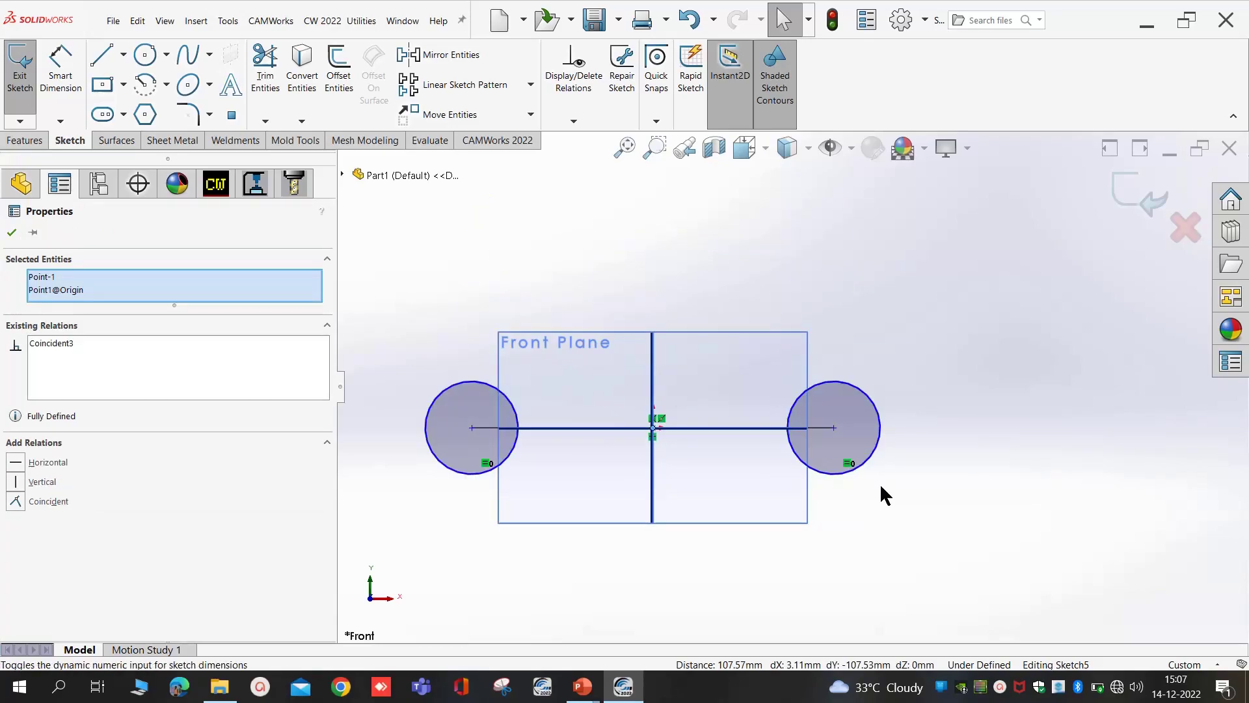
{"action": "left_click", "coordinate": [767, 512]}
{"action": "left_click_drag", "start_coordinate": [835, 429], "coordinate": [751, 426]}
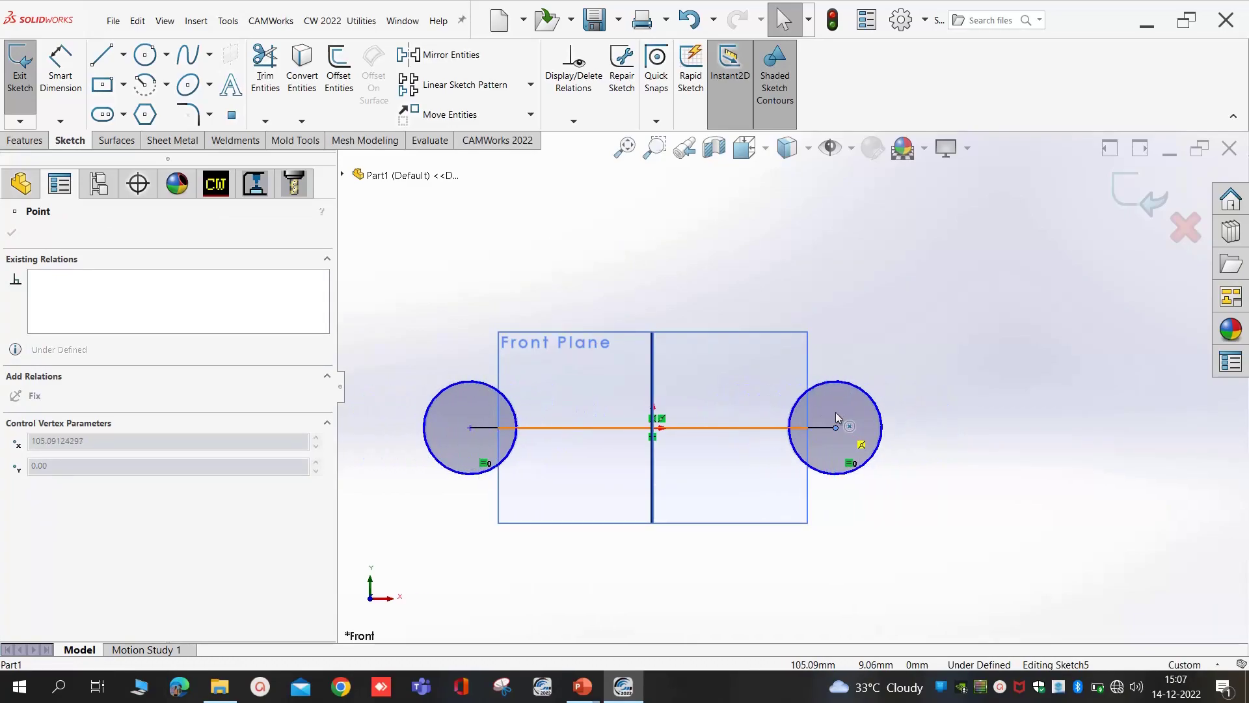
{"action": "left_click_drag", "start_coordinate": [751, 427], "coordinate": [833, 427]}
{"action": "left_click", "coordinate": [857, 553]}
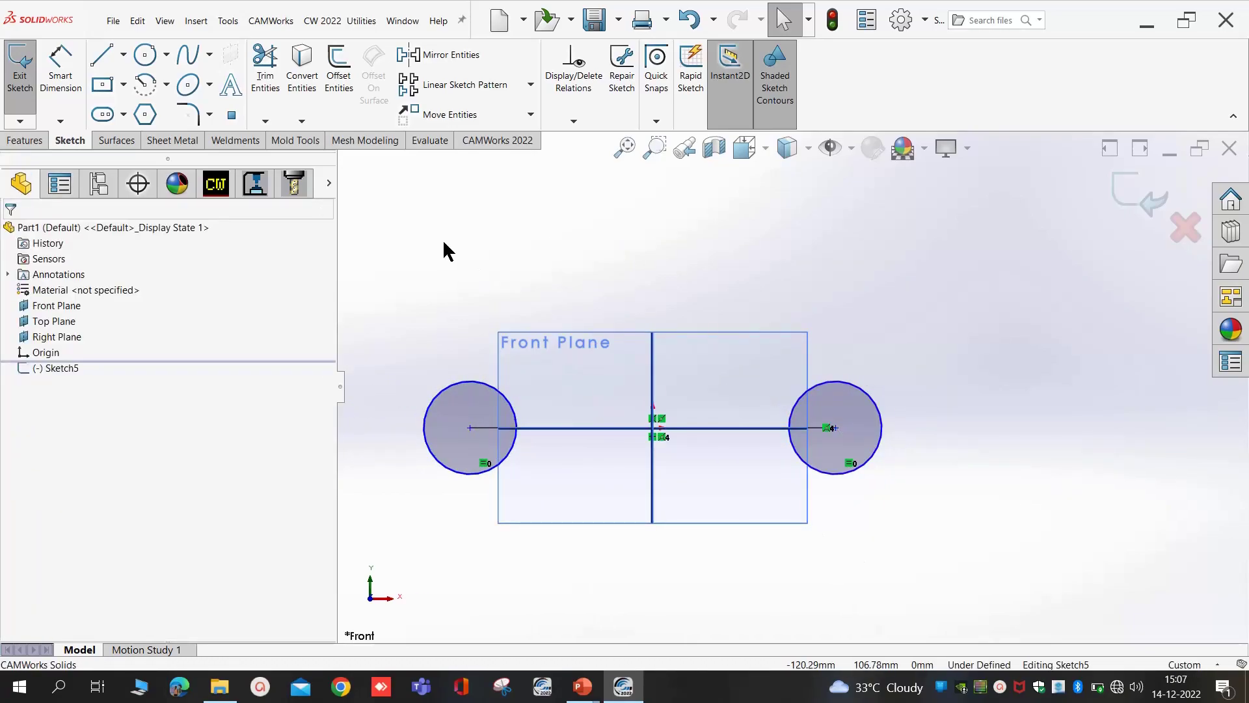
{"action": "left_click", "coordinate": [63, 76]}
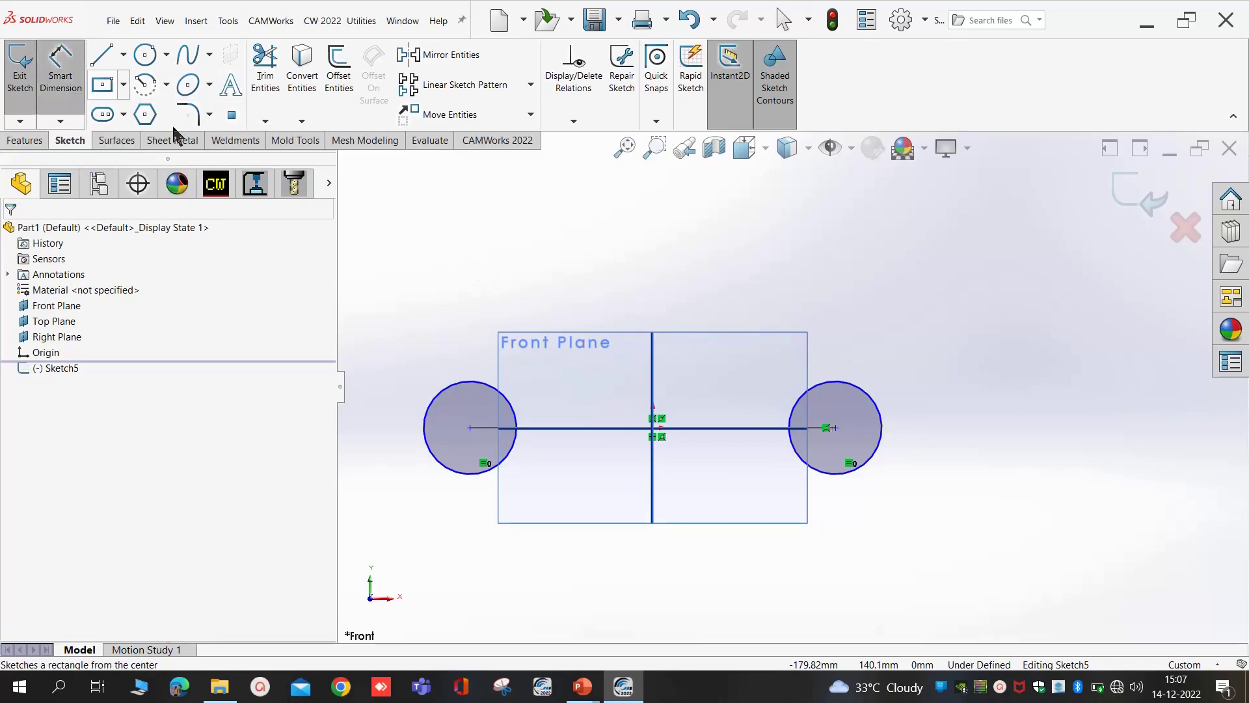
- Dimension the centre line to 80 mm and the left circle's diameter to 30 mm
{"action": "left_click", "coordinate": [619, 428]}
{"action": "left_click", "coordinate": [641, 553]}
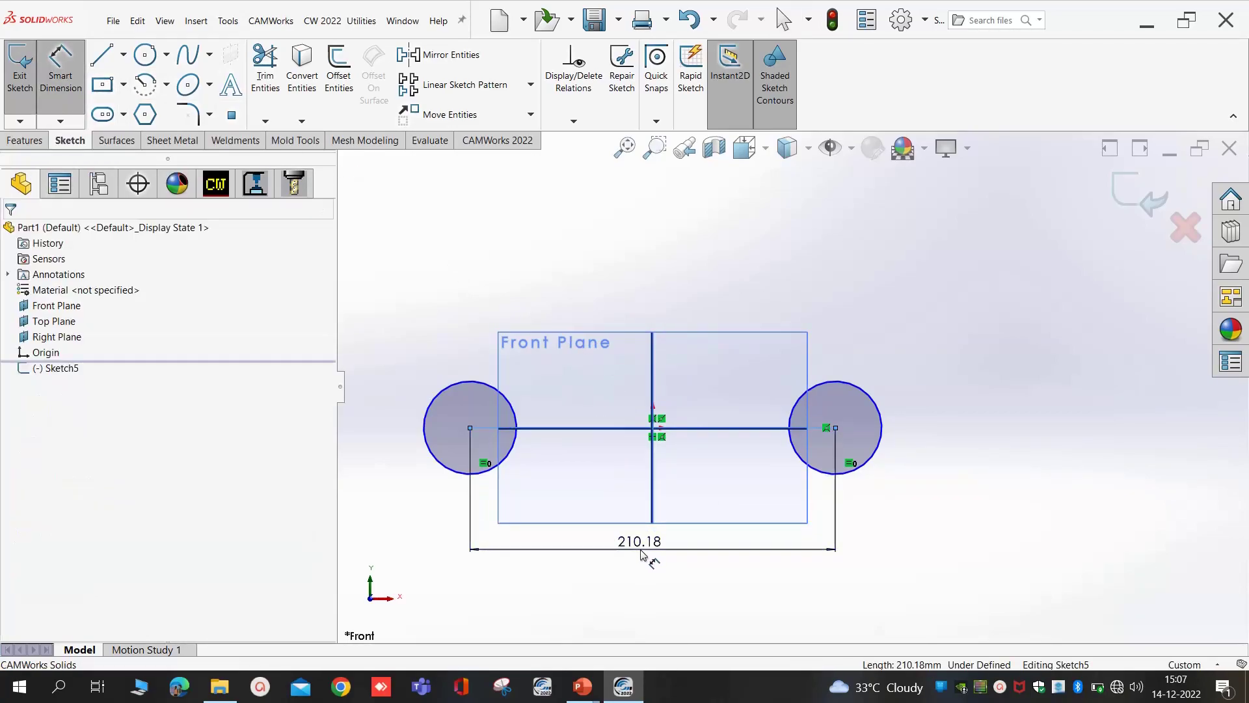
{"action": "type", "text": "80"}
{"action": "key", "text": "Return"}
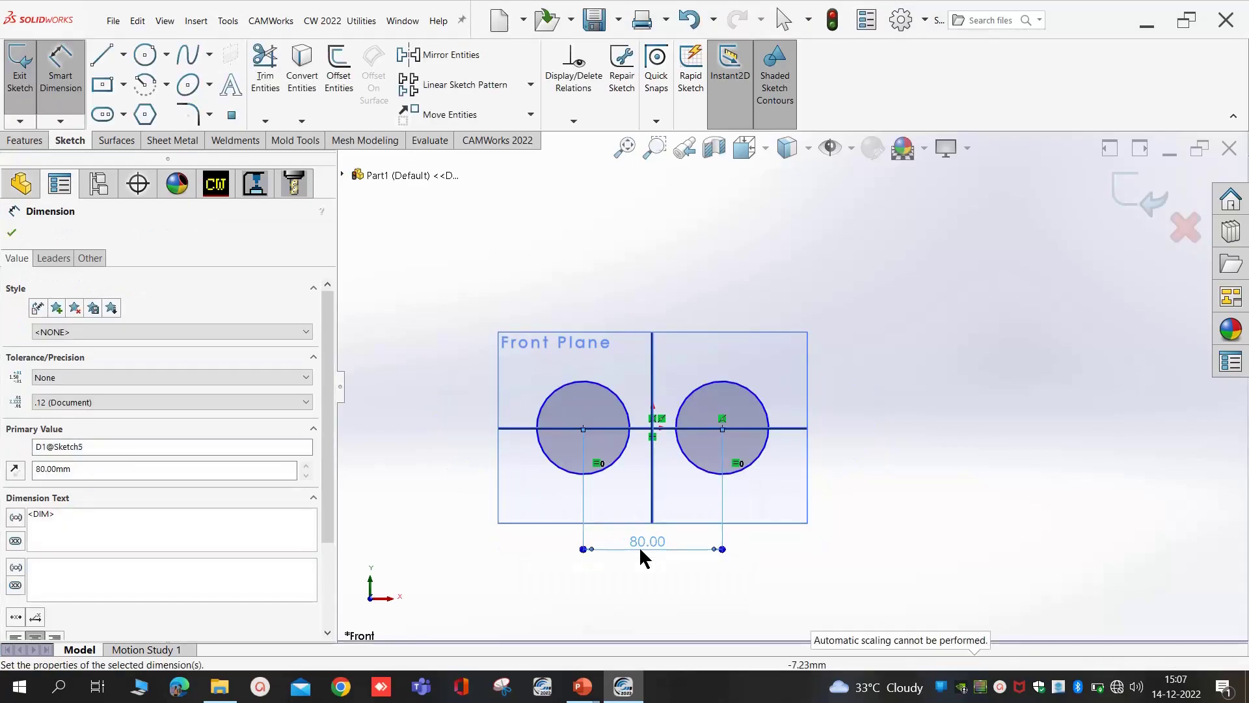
{"action": "key", "text": "Escape"}
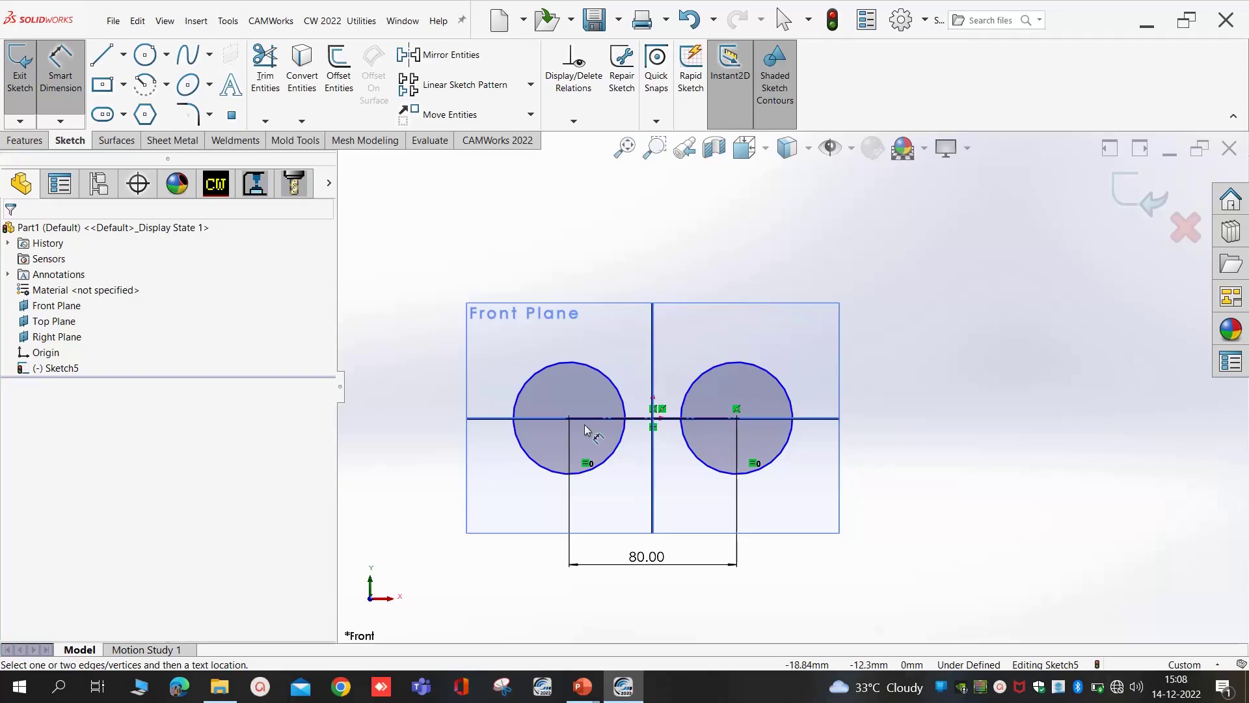
{"action": "left_click", "coordinate": [531, 389]}
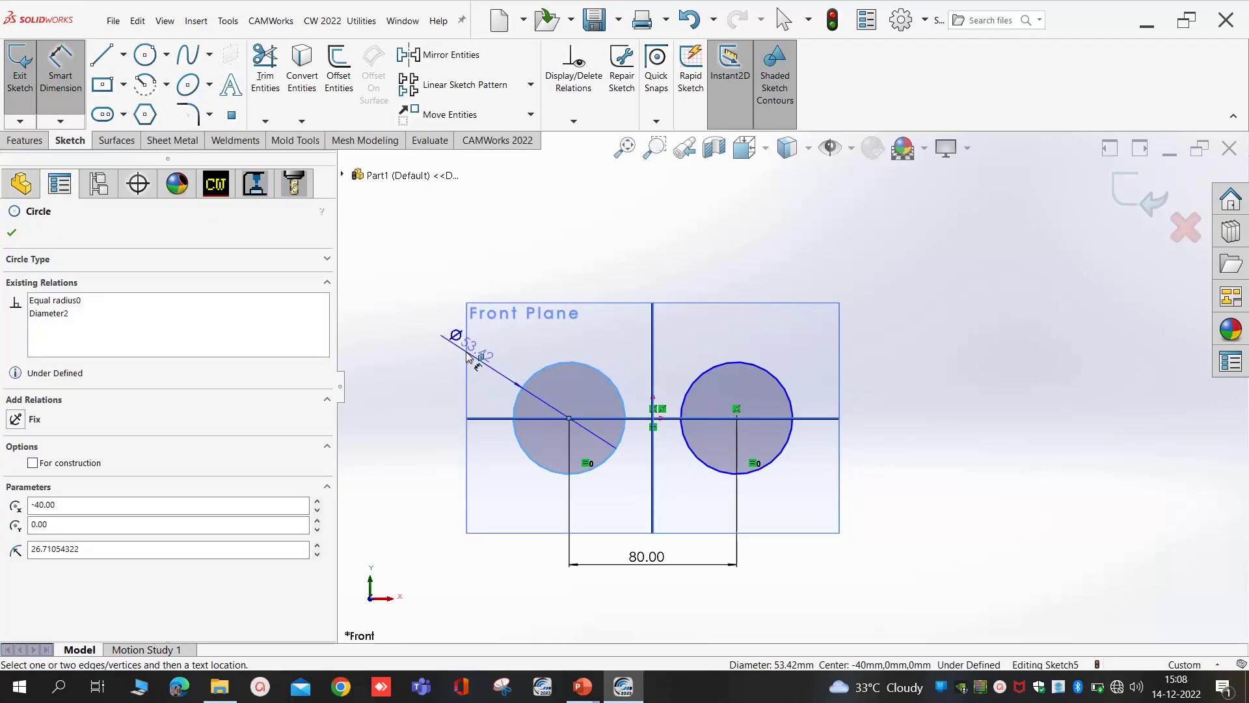
{"action": "left_click", "coordinate": [447, 327]}
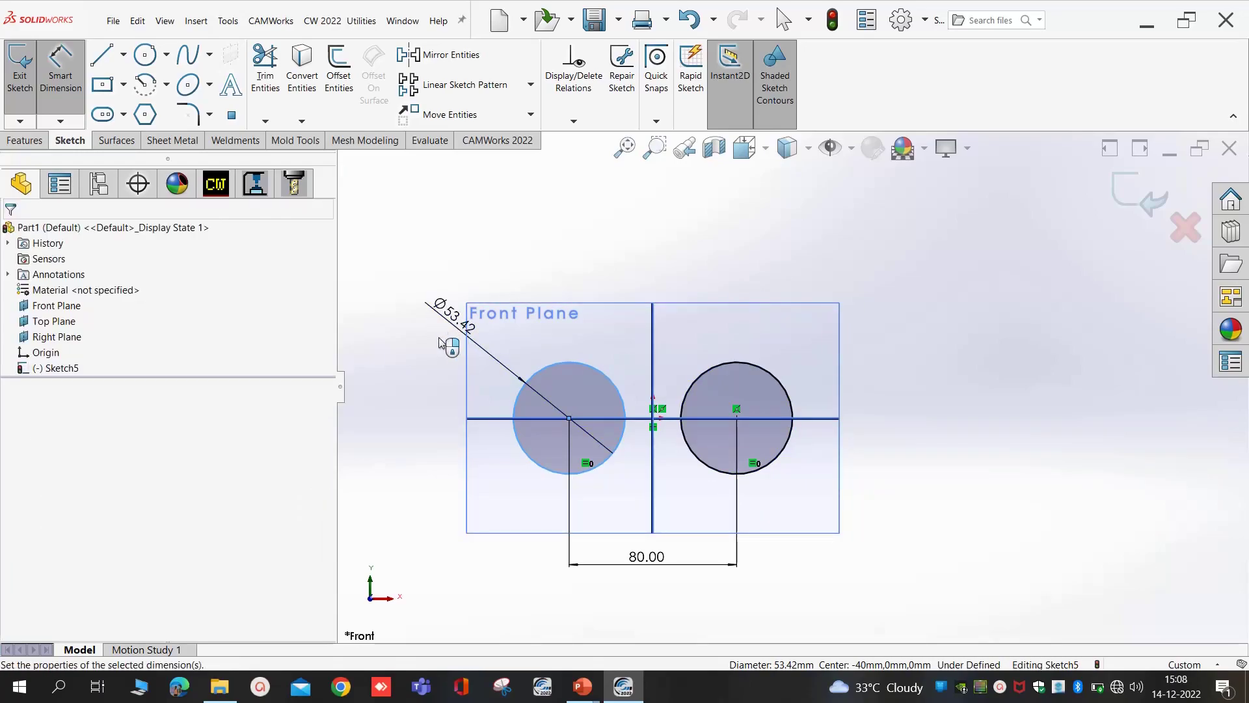
{"action": "type", "text": "30"}
{"action": "key", "text": "Return"}
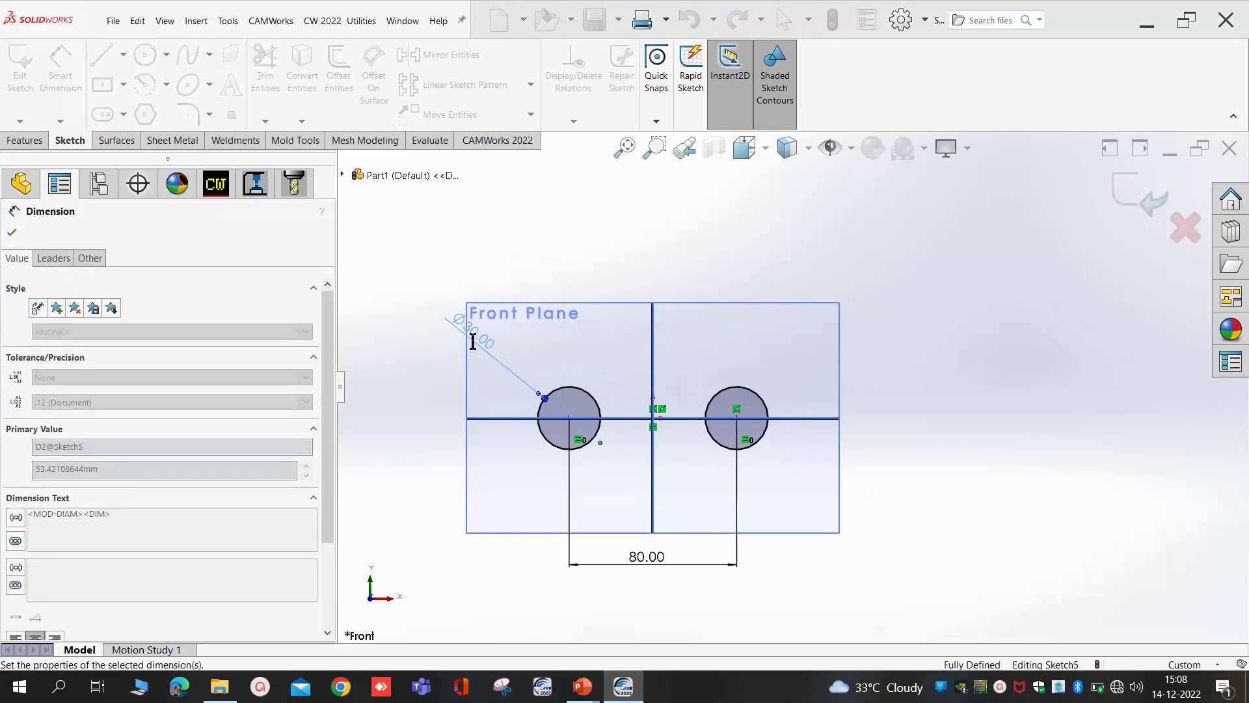
{"action": "scroll", "coordinate": [677, 432], "scroll_direction": "down", "scroll_amount": 2}
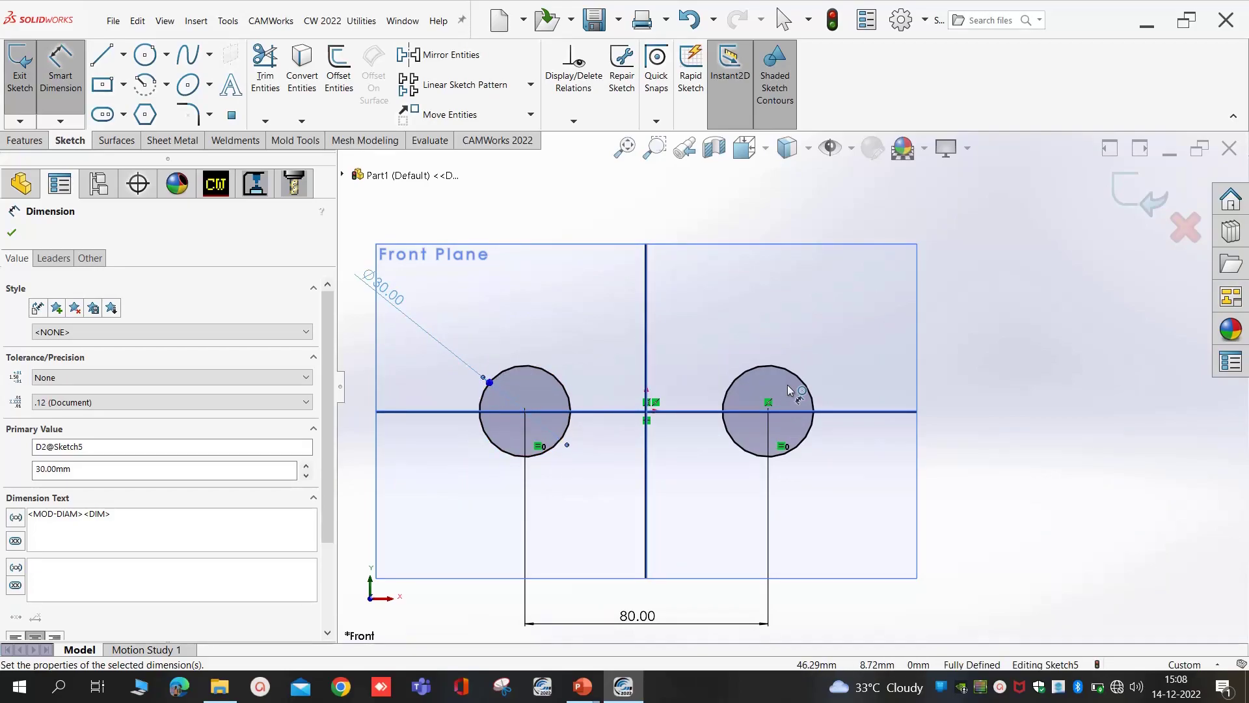
{"action": "key", "text": "Escape"}
{"action": "scroll", "coordinate": [791, 389], "scroll_direction": "up", "scroll_amount": 1}
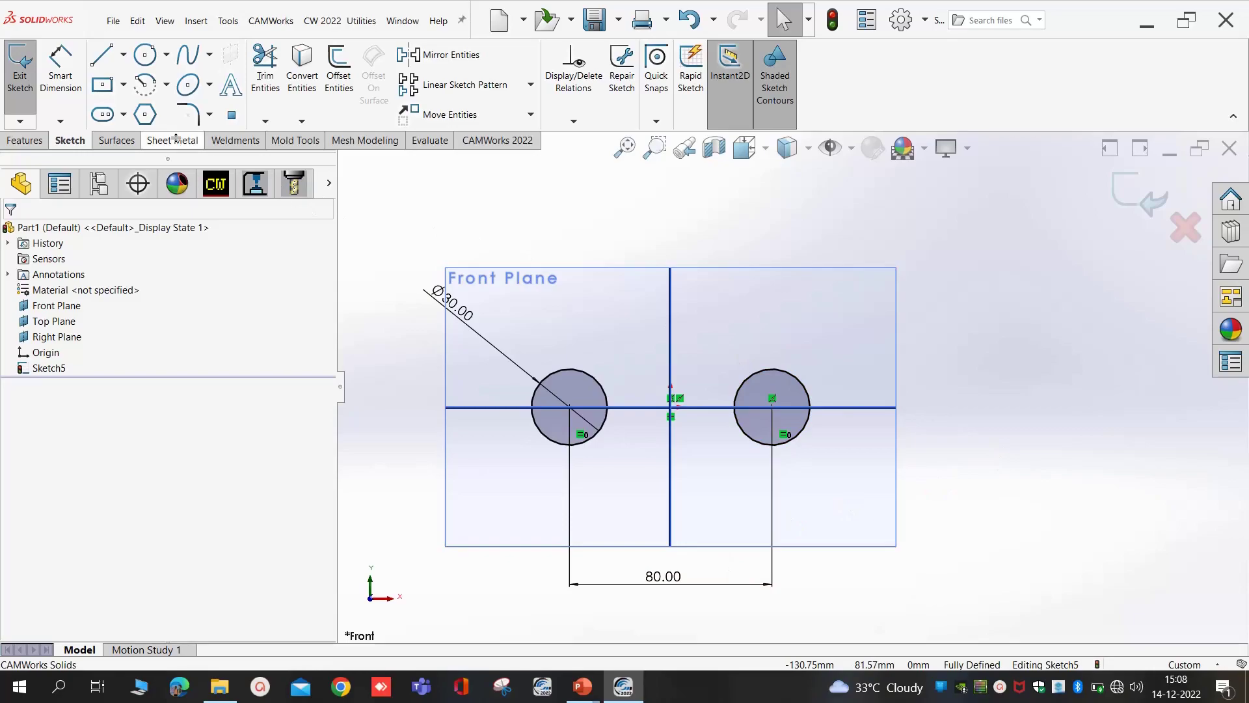
- Draw a 120 × 40 mm centre rectangle on the origin enclosing both circles
{"action": "left_click", "coordinate": [103, 85]}
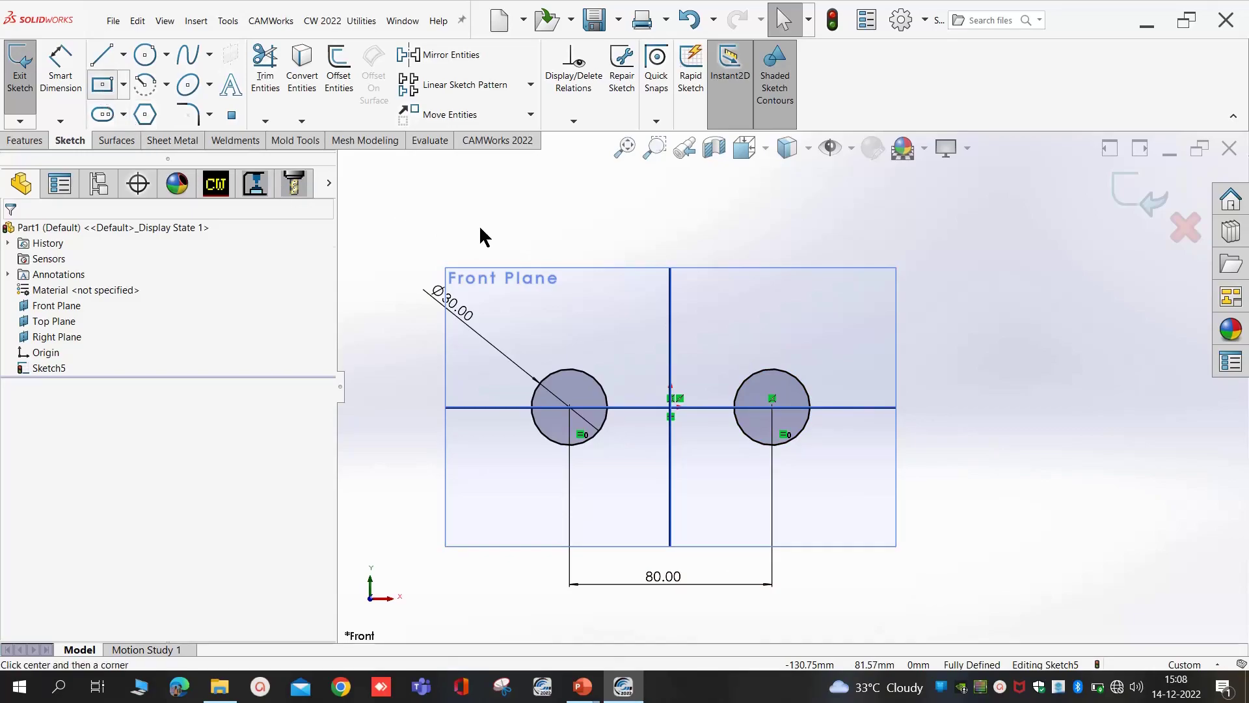
{"action": "left_click", "coordinate": [672, 413]}
{"action": "type", "text": "40"}
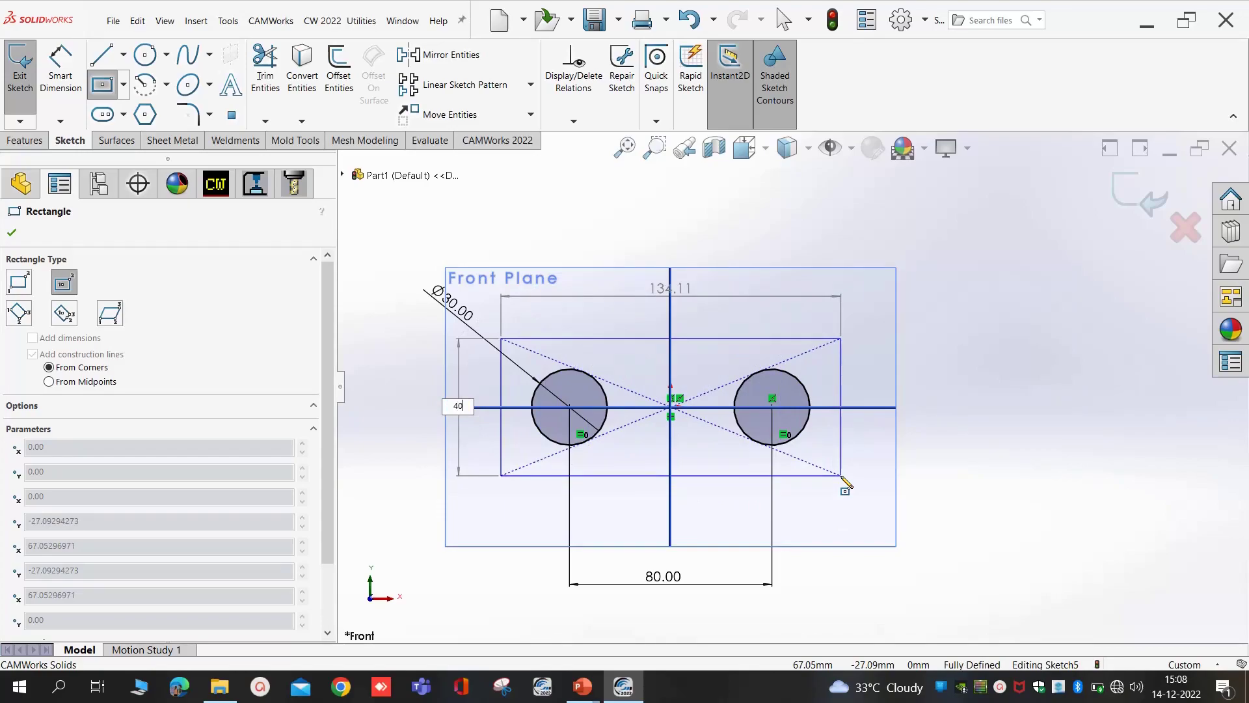
{"action": "key", "text": "Tab"}
{"action": "type", "text": "120"}
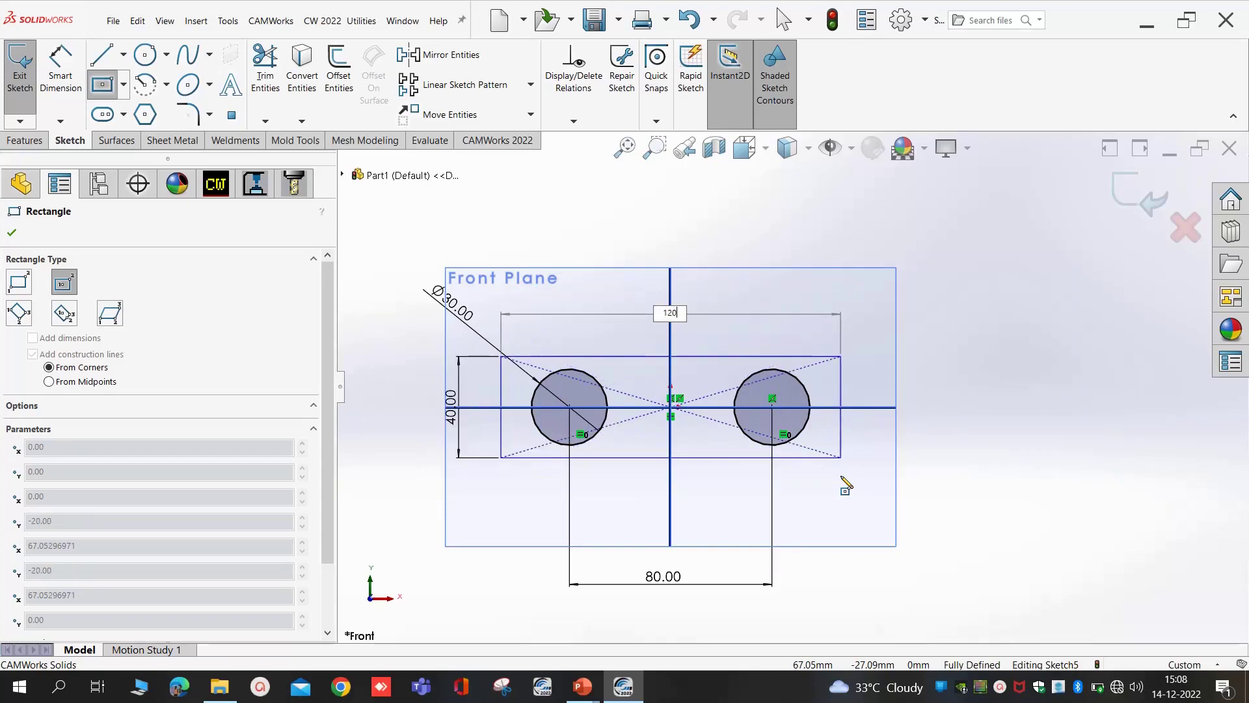
{"action": "key", "text": "Return"}
{"action": "key", "text": "Escape"}
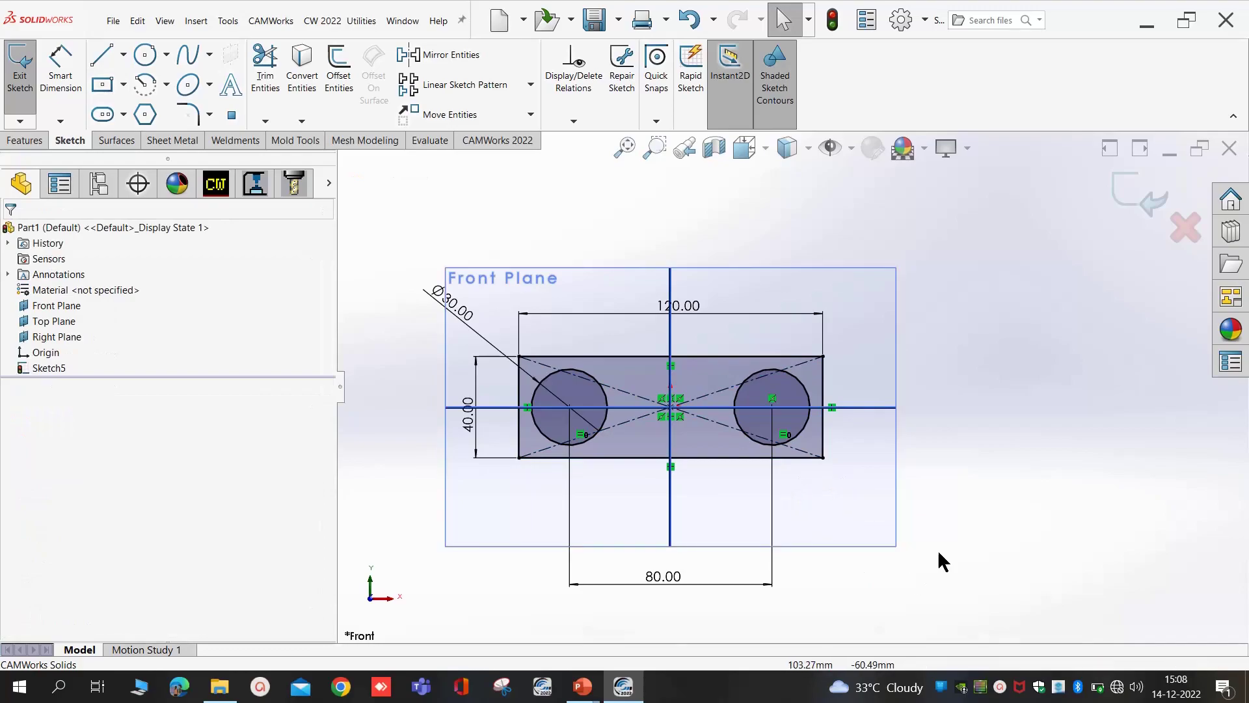
{"action": "mouse_move", "coordinate": [920, 384]}
{"action": "middle_mouse_down"}
{"action": "mouse_move", "coordinate": [877, 484]}
{"action": "mouse_move", "coordinate": [846, 468]}
{"action": "middle_mouse_up"}
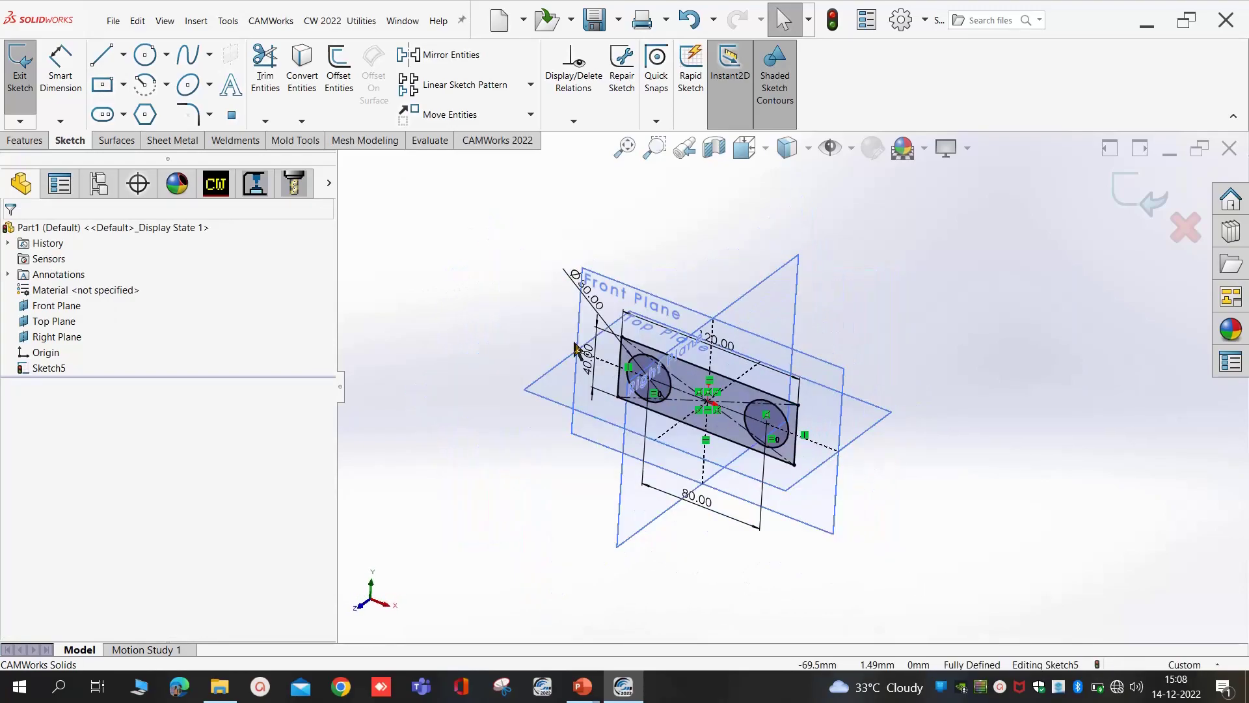
- Exit the sketch and pull it with the Instant3D arrow into a block with two holes
{"action": "key", "text": "ctrl+b"}
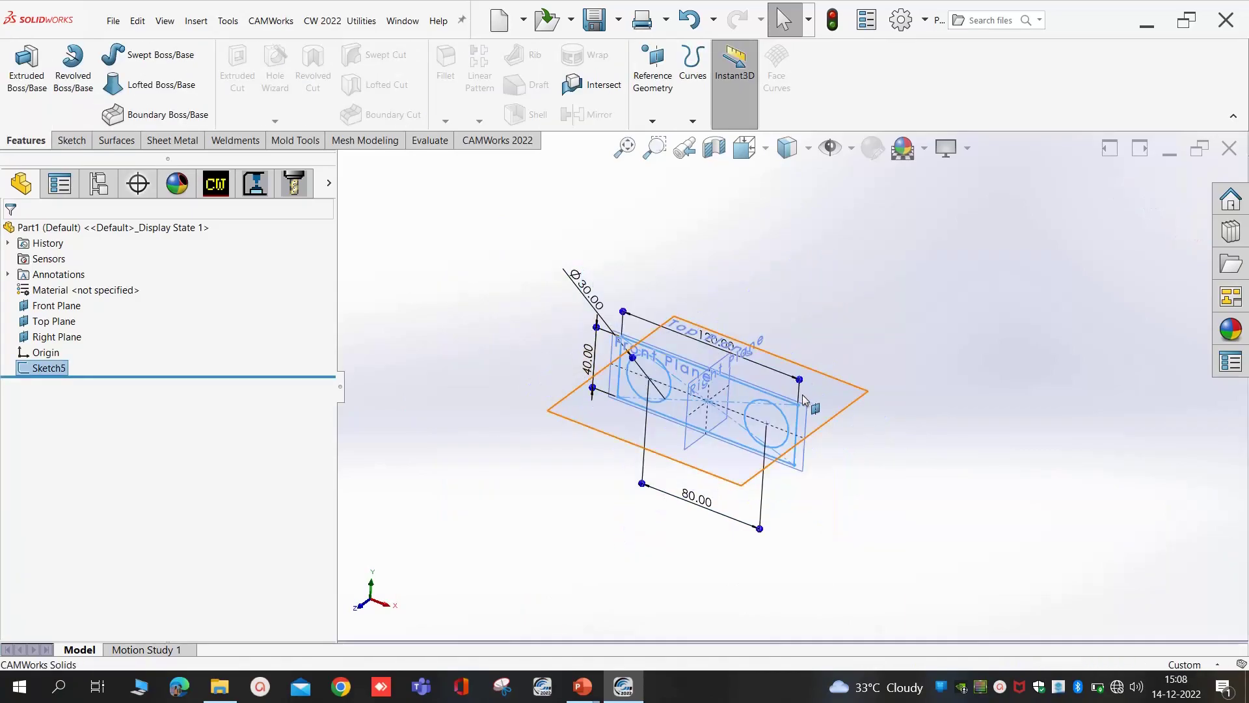
{"action": "scroll", "coordinate": [798, 414], "scroll_direction": "down", "scroll_amount": 2}
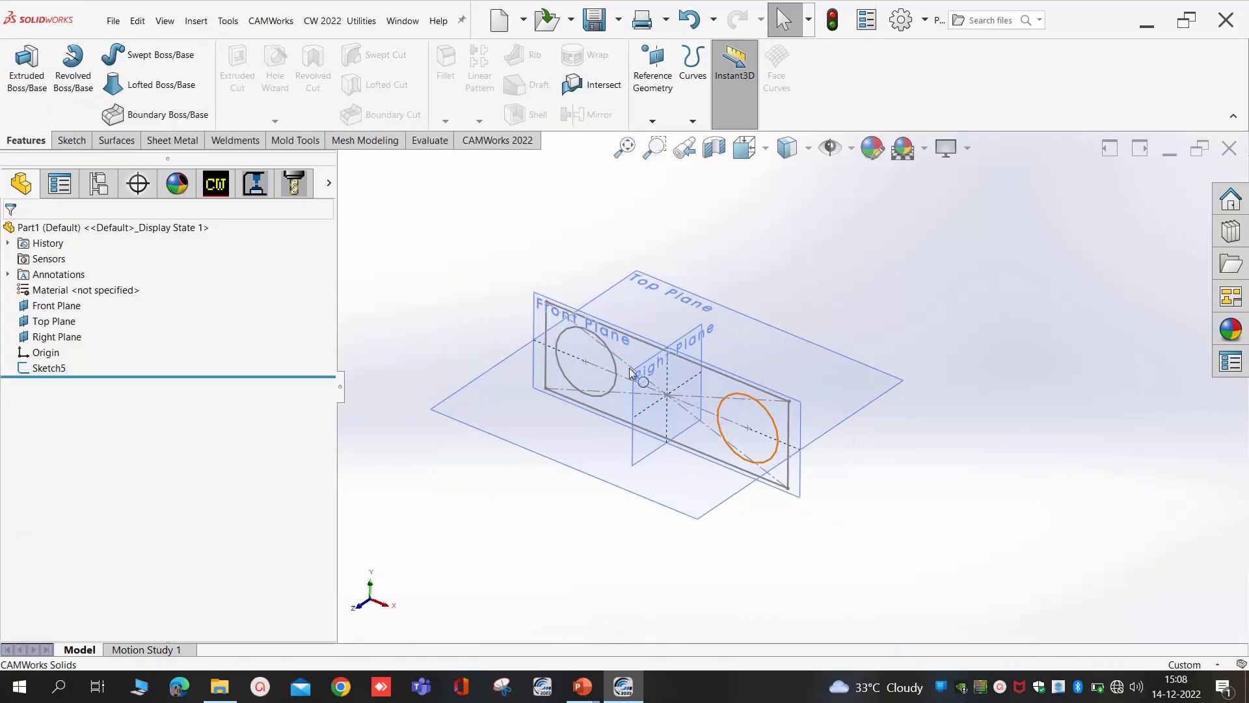
{"action": "left_click", "coordinate": [548, 331]}
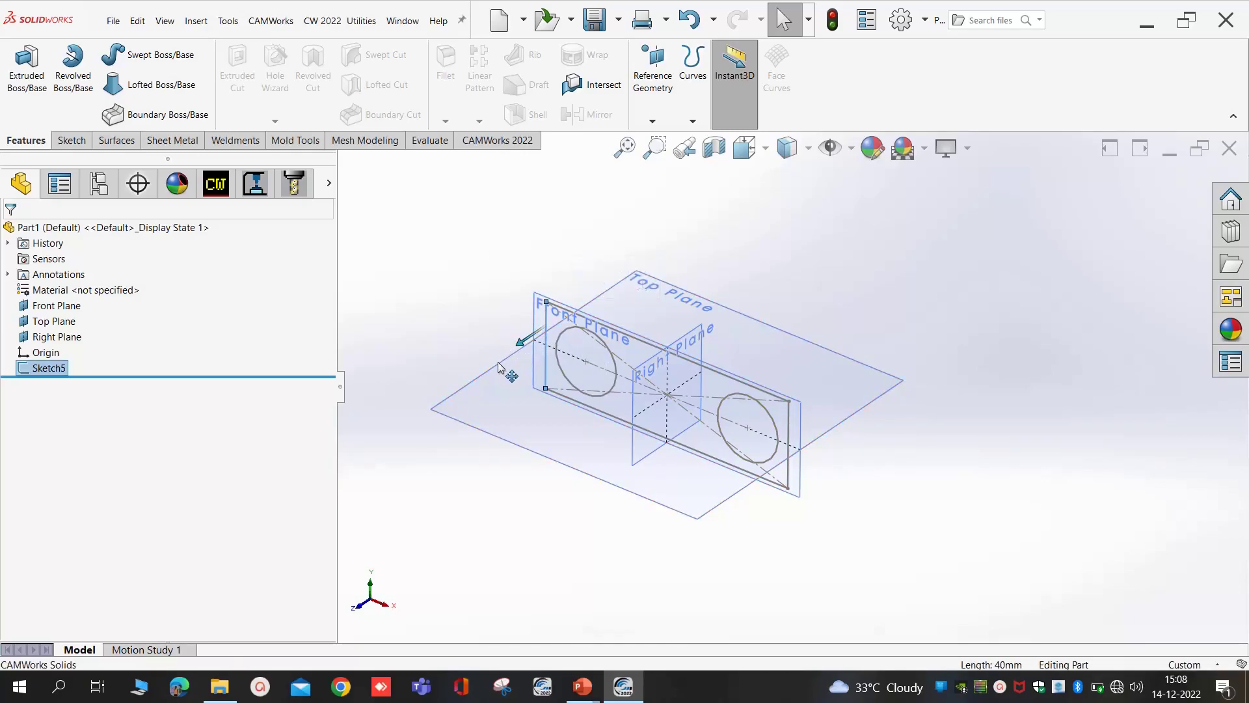
{"action": "left_click_drag", "start_coordinate": [498, 367], "coordinate": [482, 389]}
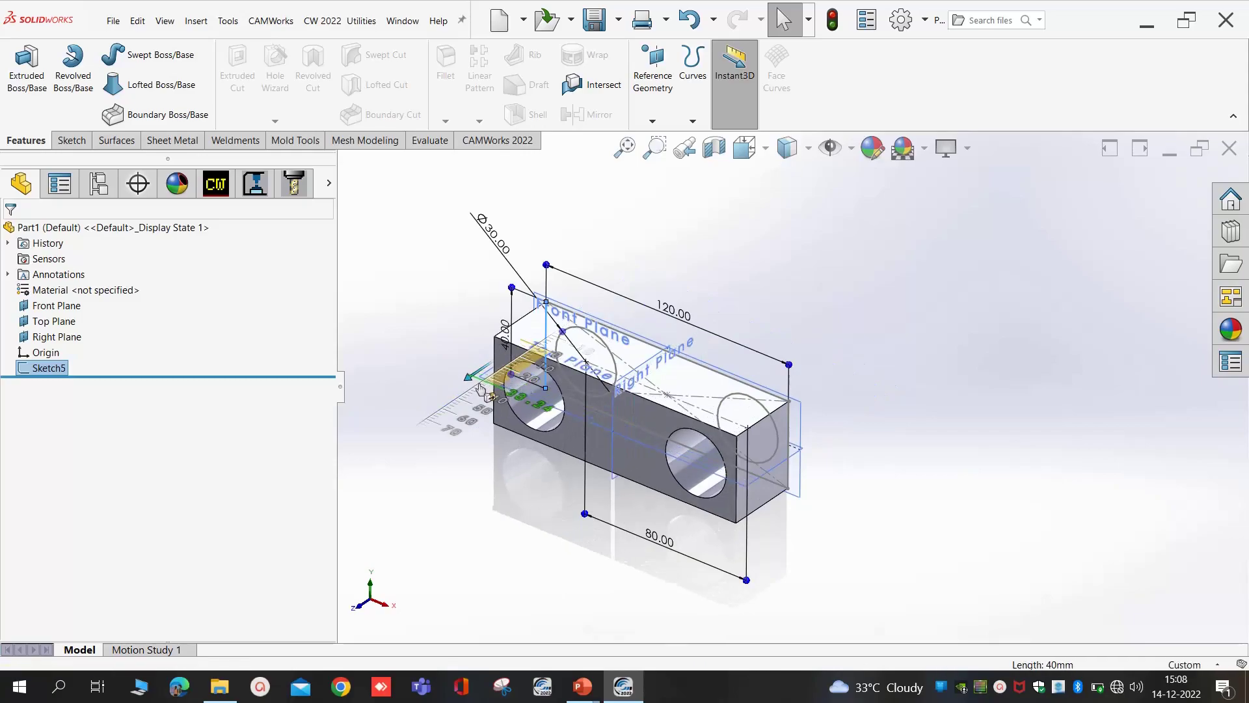
{"action": "mouse_move", "coordinate": [481, 389]}
{"action": "left_mouse_down"}
{"action": "mouse_move", "coordinate": [590, 297]}
{"action": "mouse_move", "coordinate": [453, 411]}
{"action": "mouse_move", "coordinate": [466, 412]}
{"action": "left_mouse_up"}
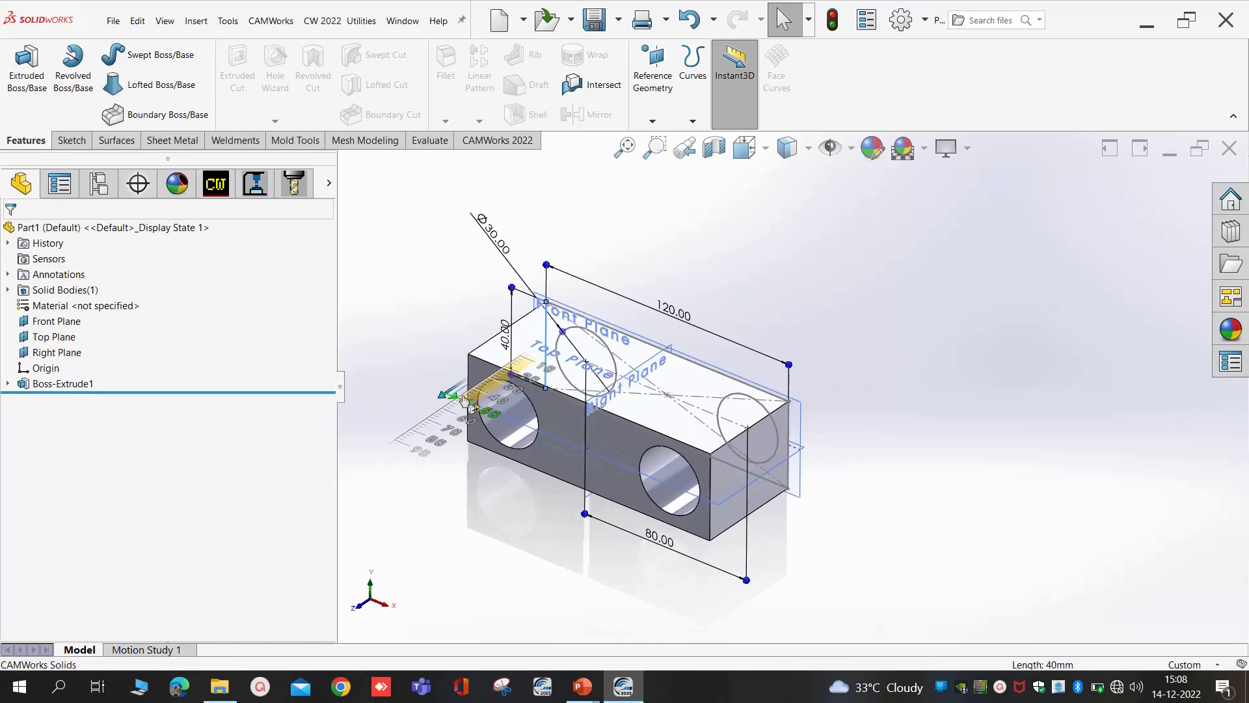
{"action": "left_click_drag", "start_coordinate": [466, 408], "coordinate": [468, 405]}
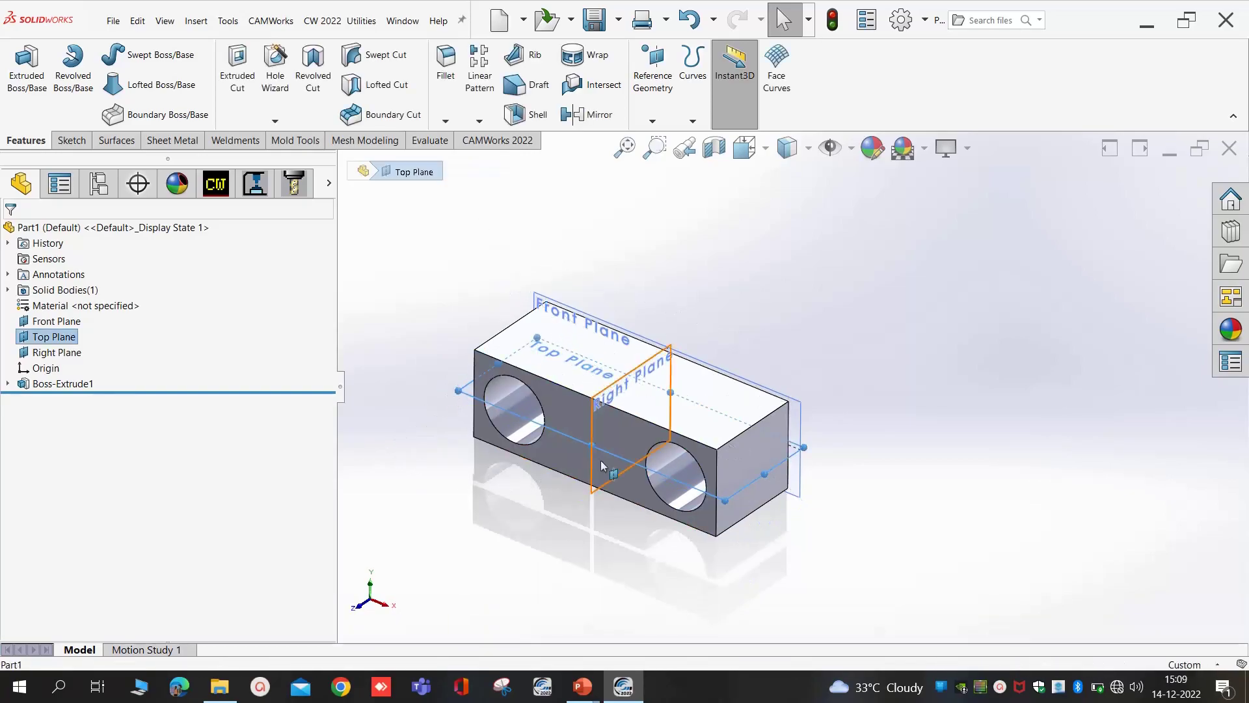
- Change the block's extrusion depth from 46 mm to 65 mm and rebuild
{"action": "left_click", "coordinate": [564, 415]}
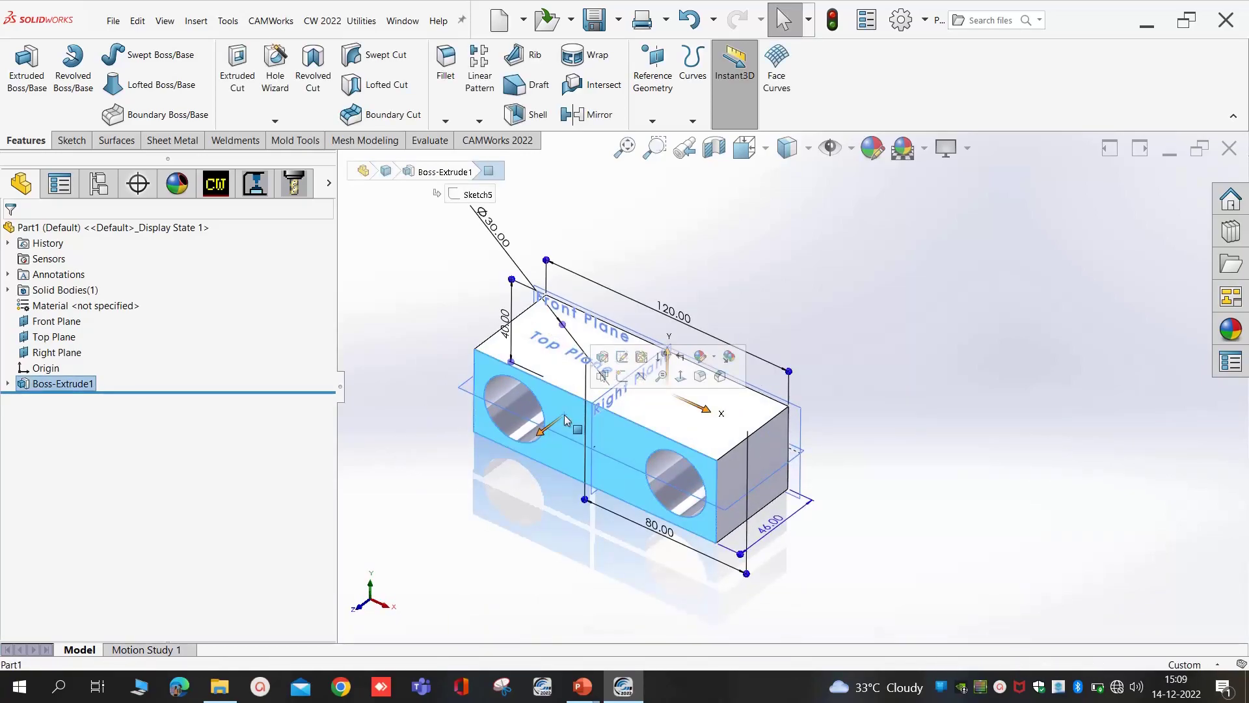
{"action": "double_click", "coordinate": [772, 527]}
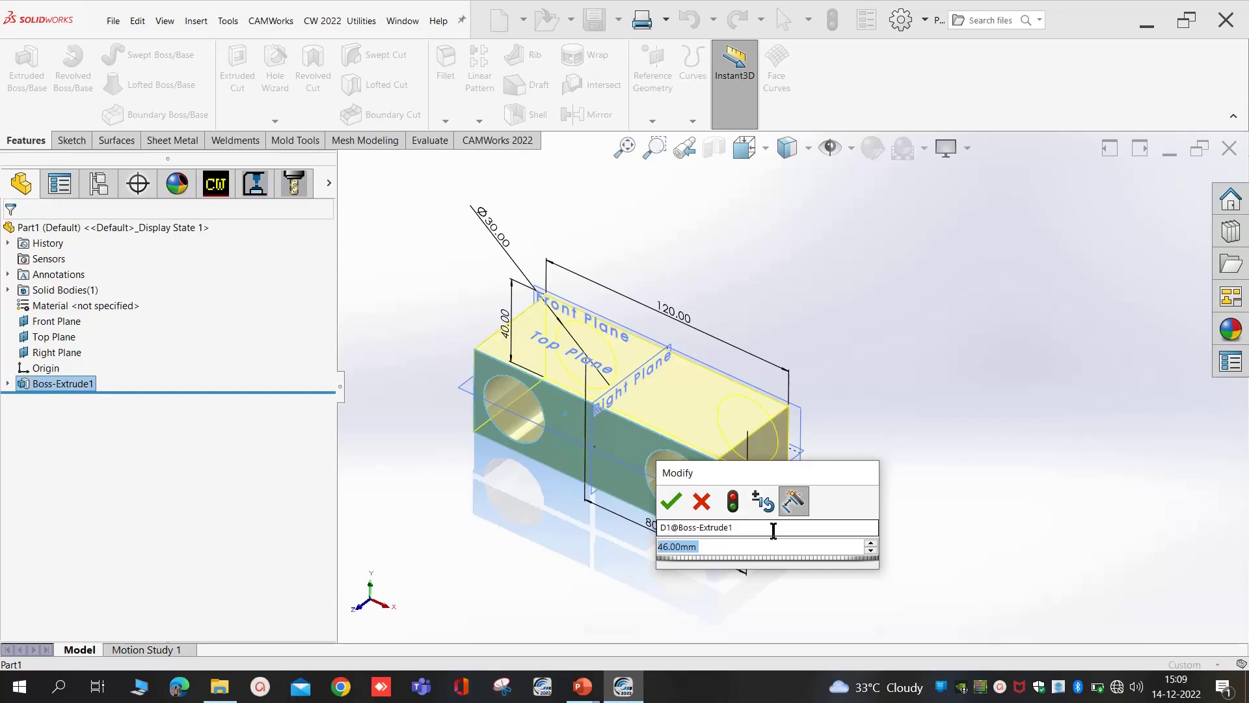
{"action": "type", "text": "65"}
{"action": "key", "text": "Return"}
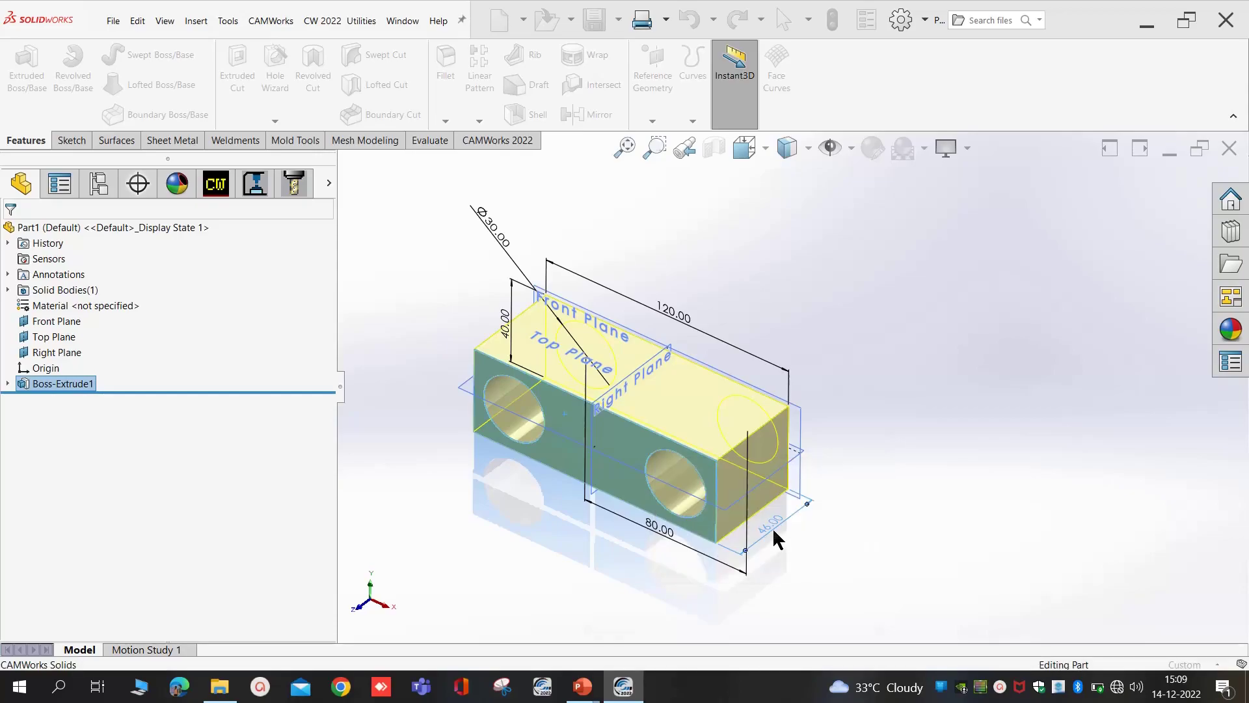
{"action": "left_click", "coordinate": [851, 555]}
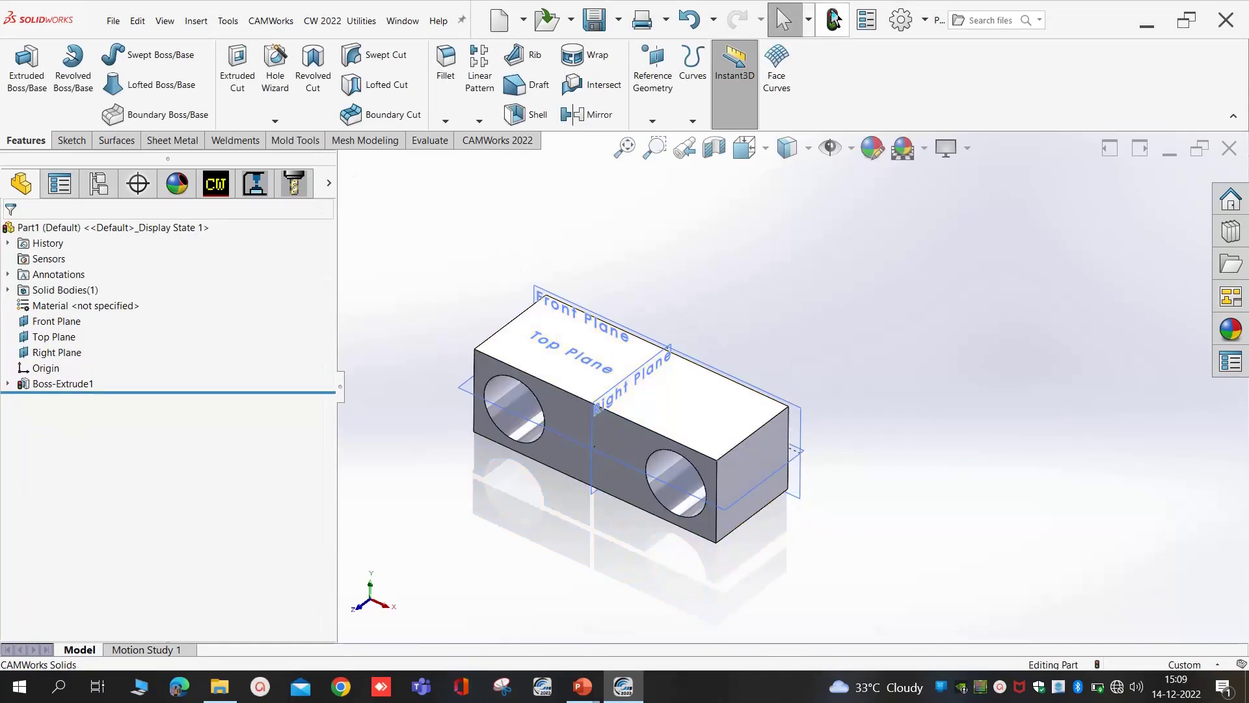
{"action": "mouse_move", "coordinate": [813, 475]}
{"action": "middle_mouse_down"}
{"action": "mouse_move", "coordinate": [854, 356]}
{"action": "mouse_move", "coordinate": [779, 456]}
{"action": "middle_mouse_up"}
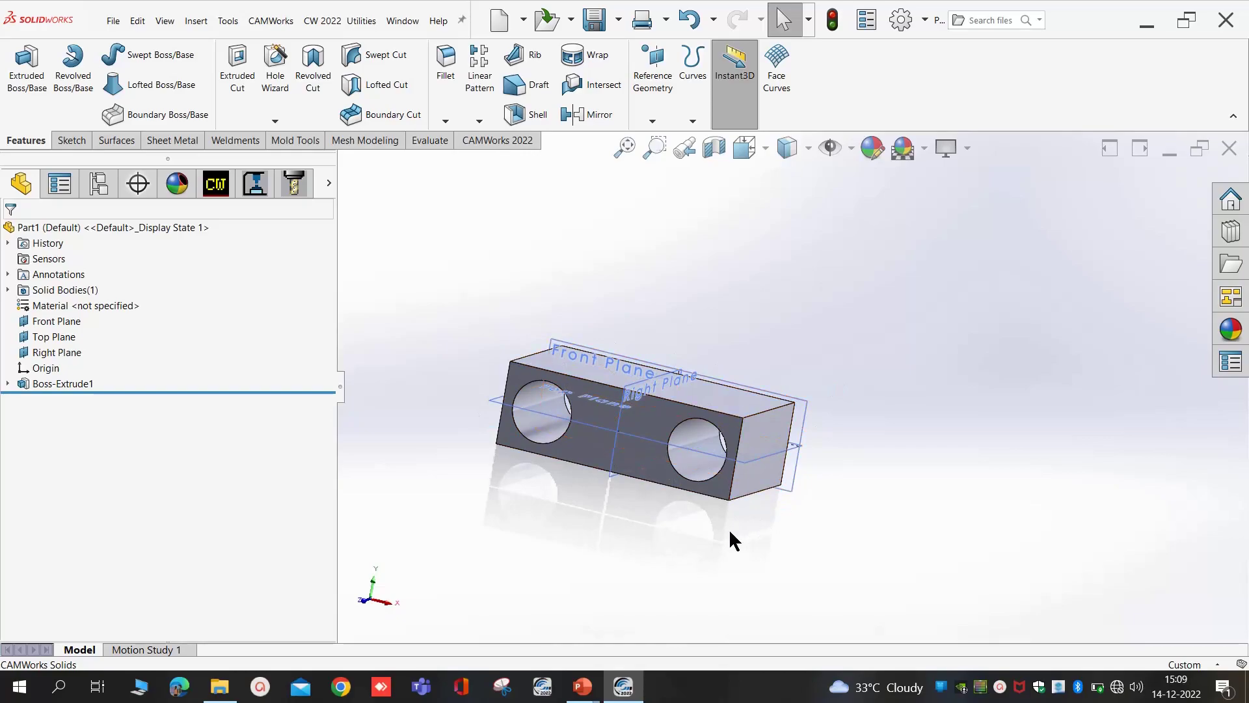
{"action": "middle_click_drag", "start_coordinate": [547, 407], "coordinate": [532, 447]}
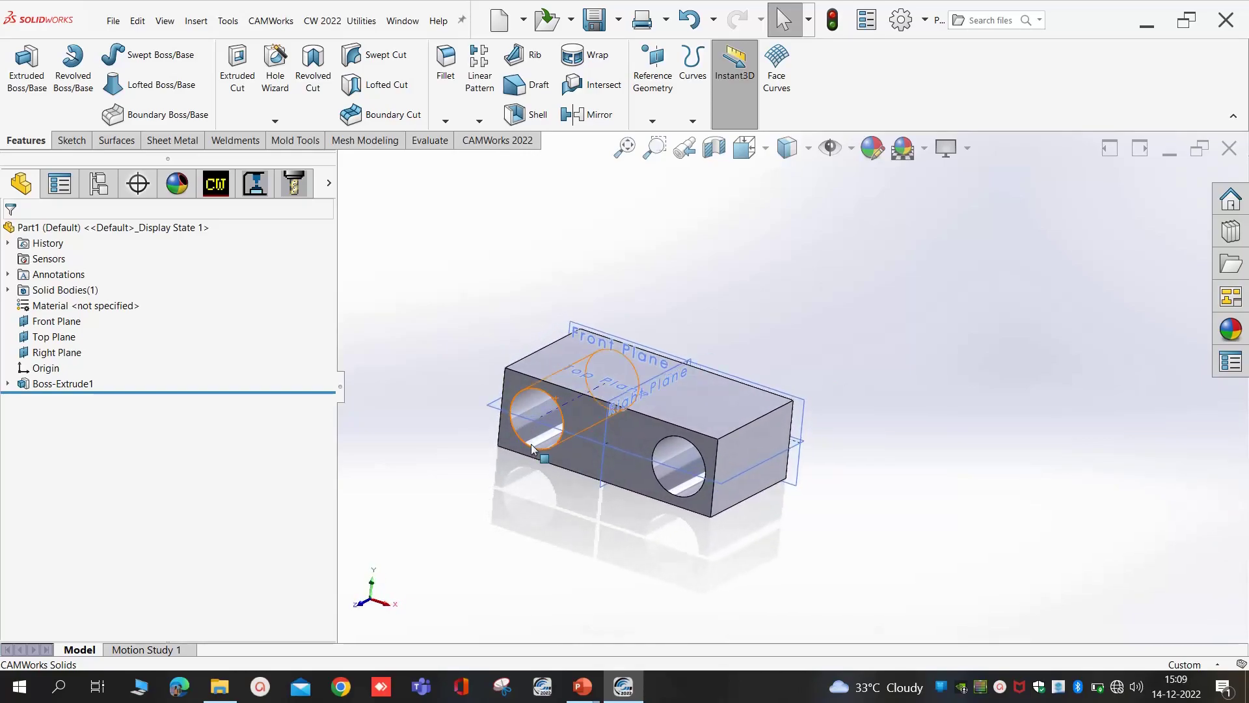
- Edit the Boss-Extrude1 feature and set its Blind depth to 60 mm
{"action": "left_click", "coordinate": [43, 391]}
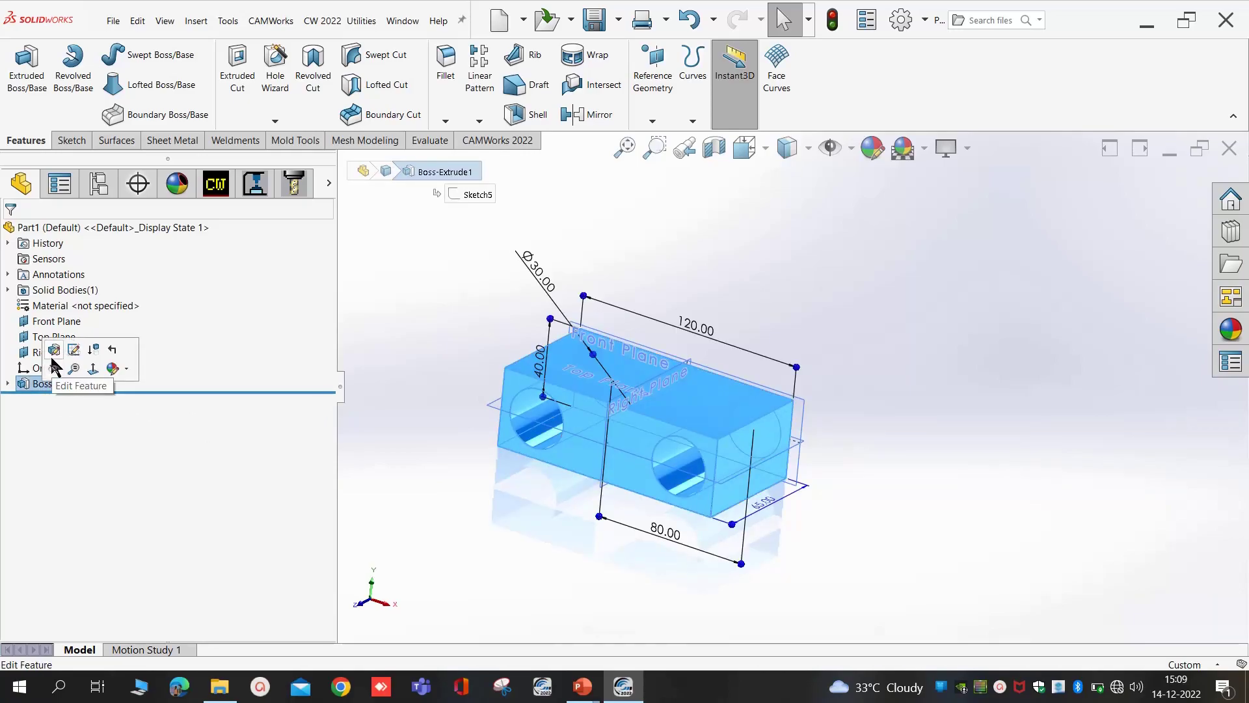
{"action": "right_click", "coordinate": [70, 390]}
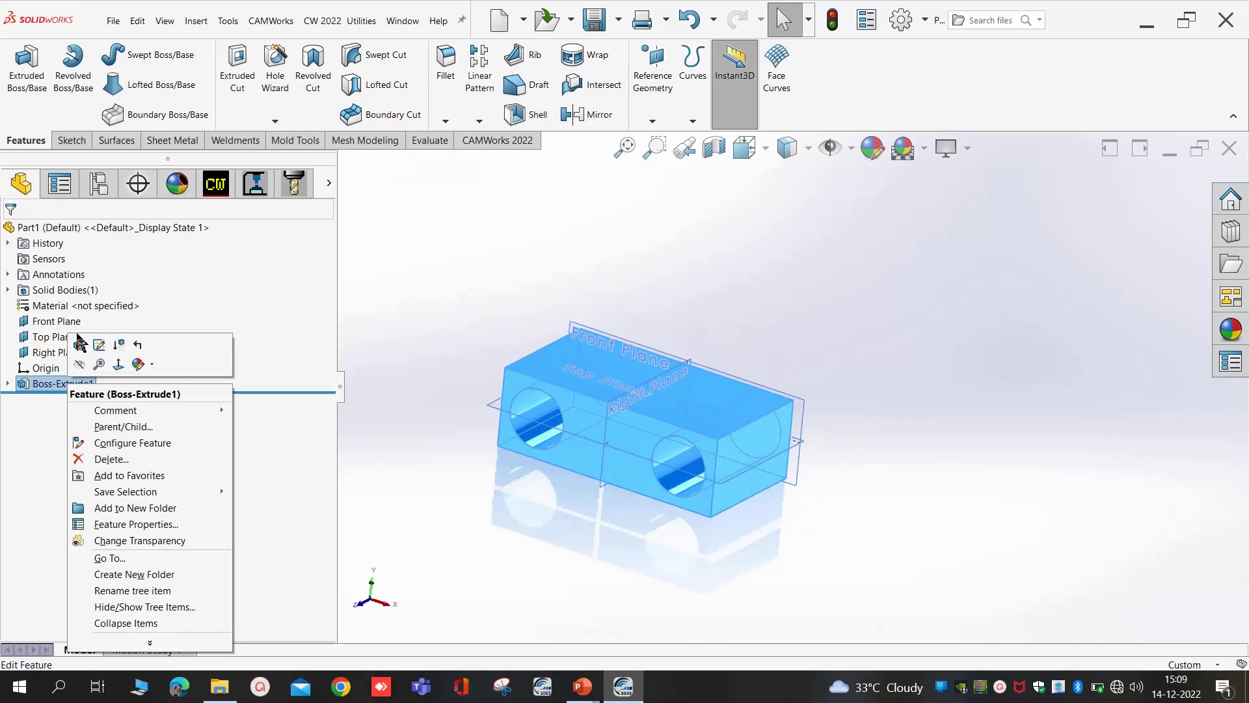
{"action": "left_click", "coordinate": [80, 343]}
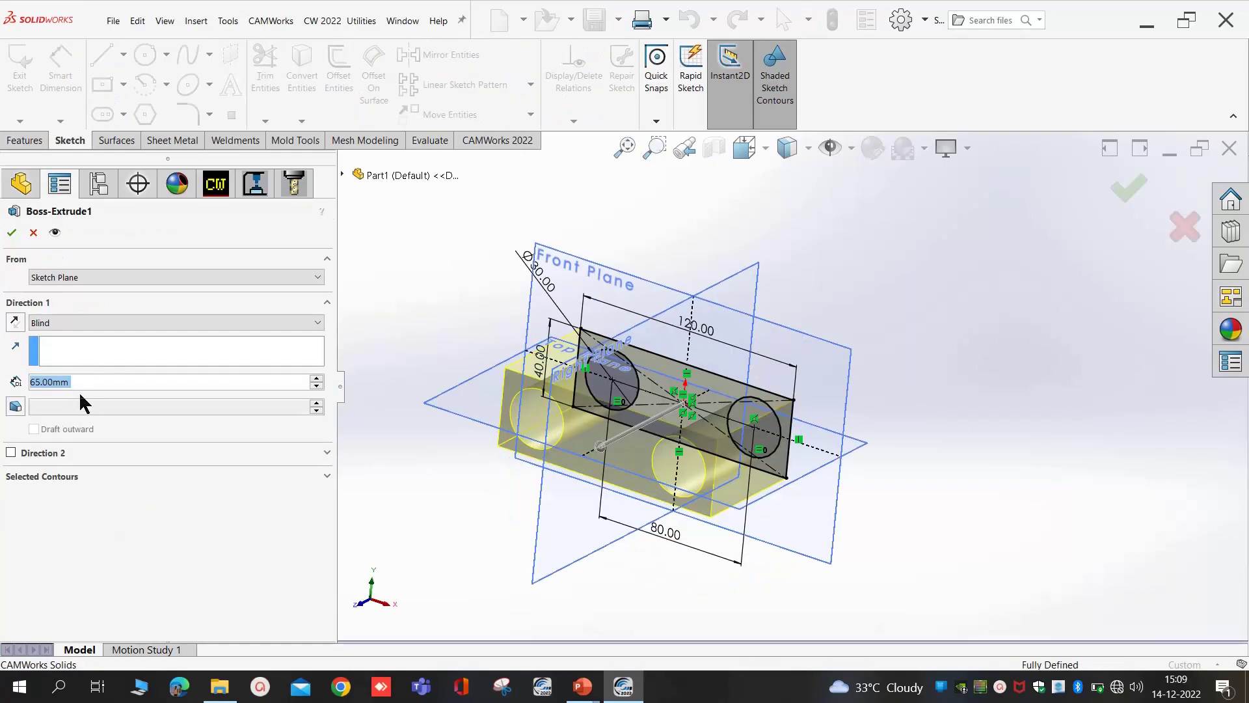
{"action": "type", "text": "60"}
{"action": "key", "text": "Return"}
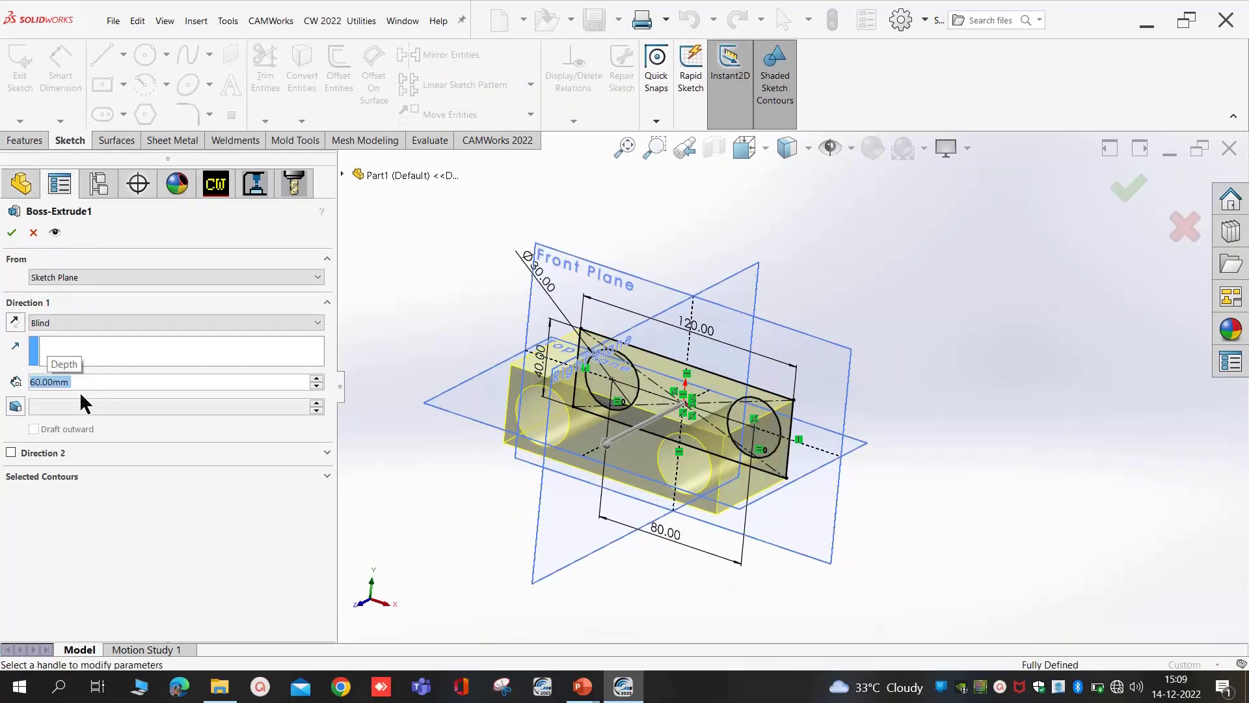
{"action": "left_click", "coordinate": [12, 233]}
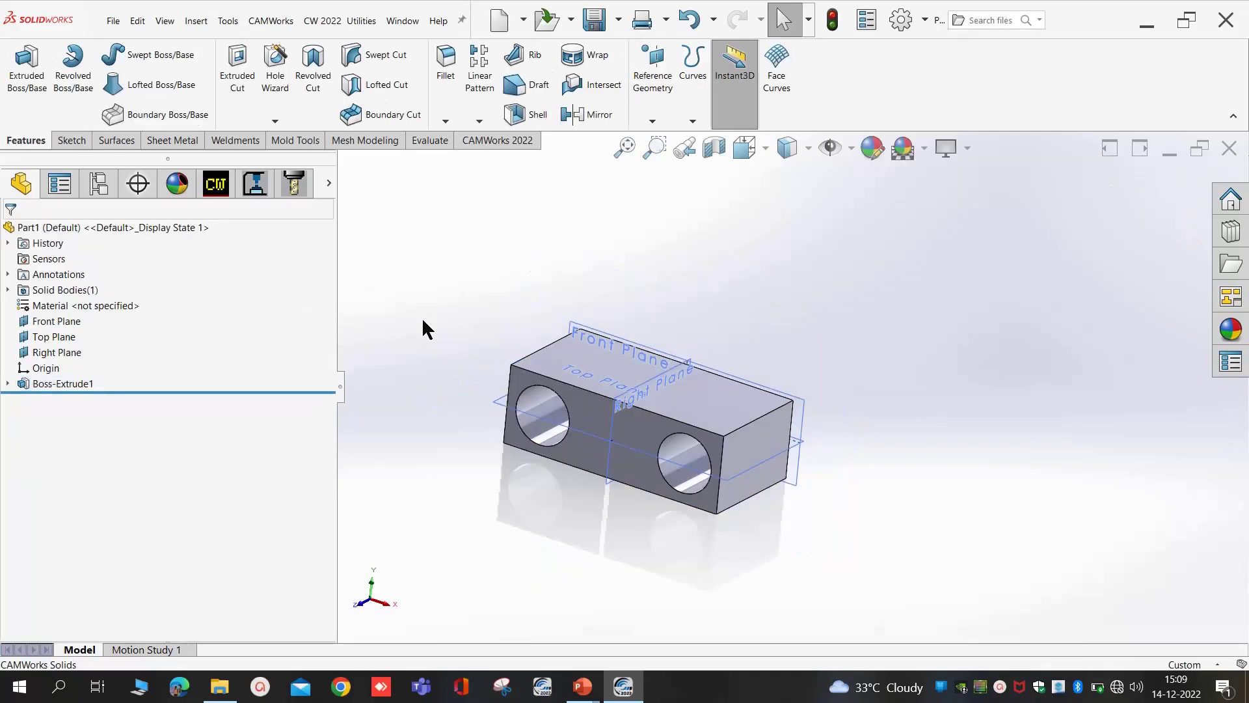
{"action": "mouse_move", "coordinate": [427, 321]}
{"action": "middle_mouse_down"}
{"action": "mouse_move", "coordinate": [410, 251]}
{"action": "mouse_move", "coordinate": [446, 331]}
{"action": "middle_mouse_up"}
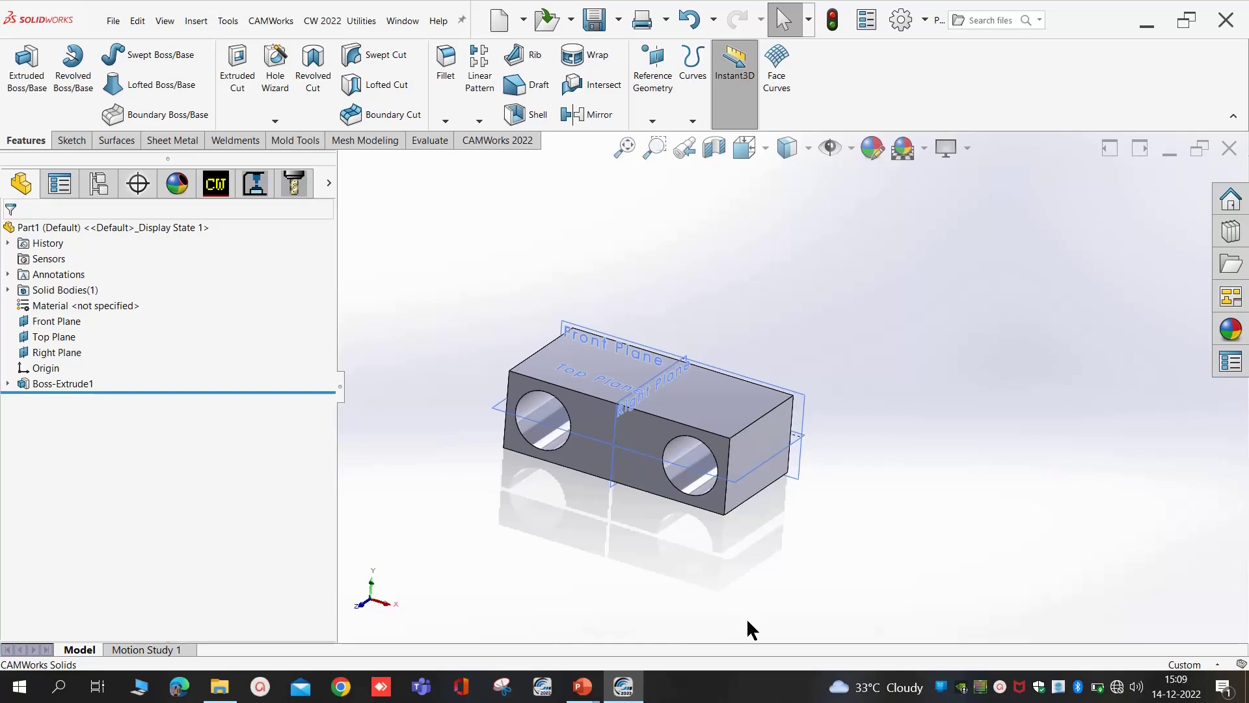
{"action": "left_click", "coordinate": [940, 688]}
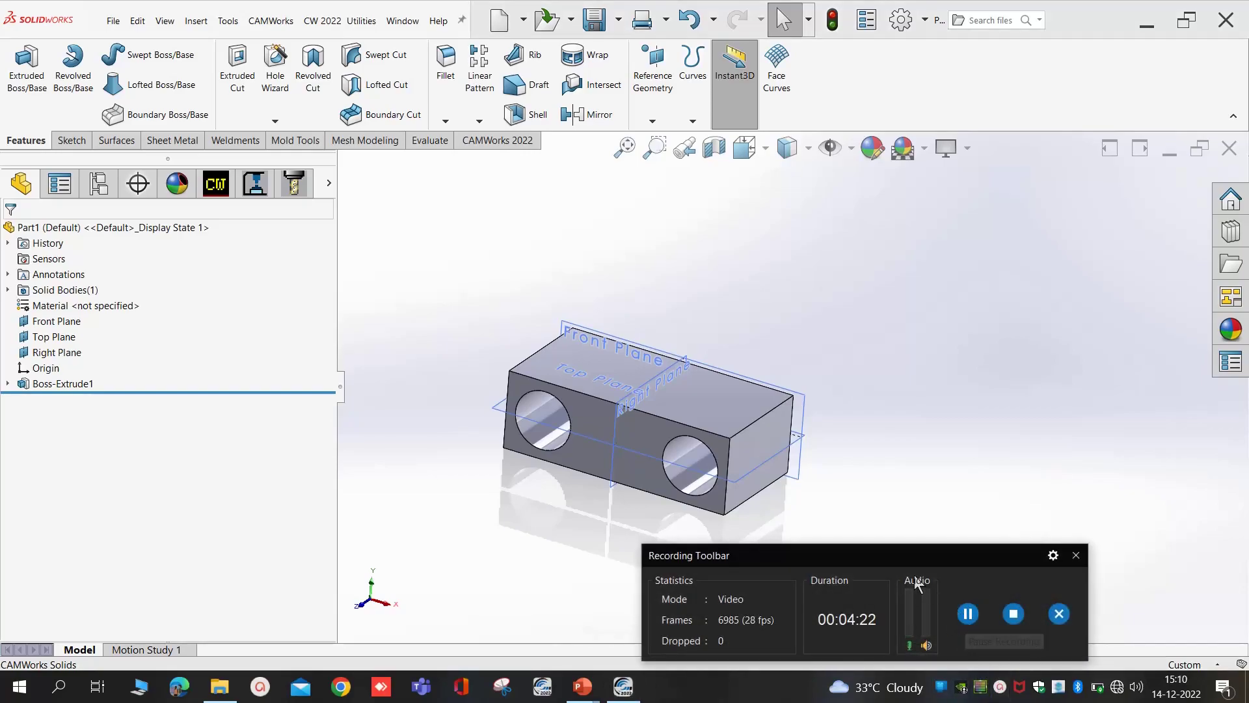
{"action": "left_click", "coordinate": [69, 384]}
{"action": "left_click", "coordinate": [417, 508]}
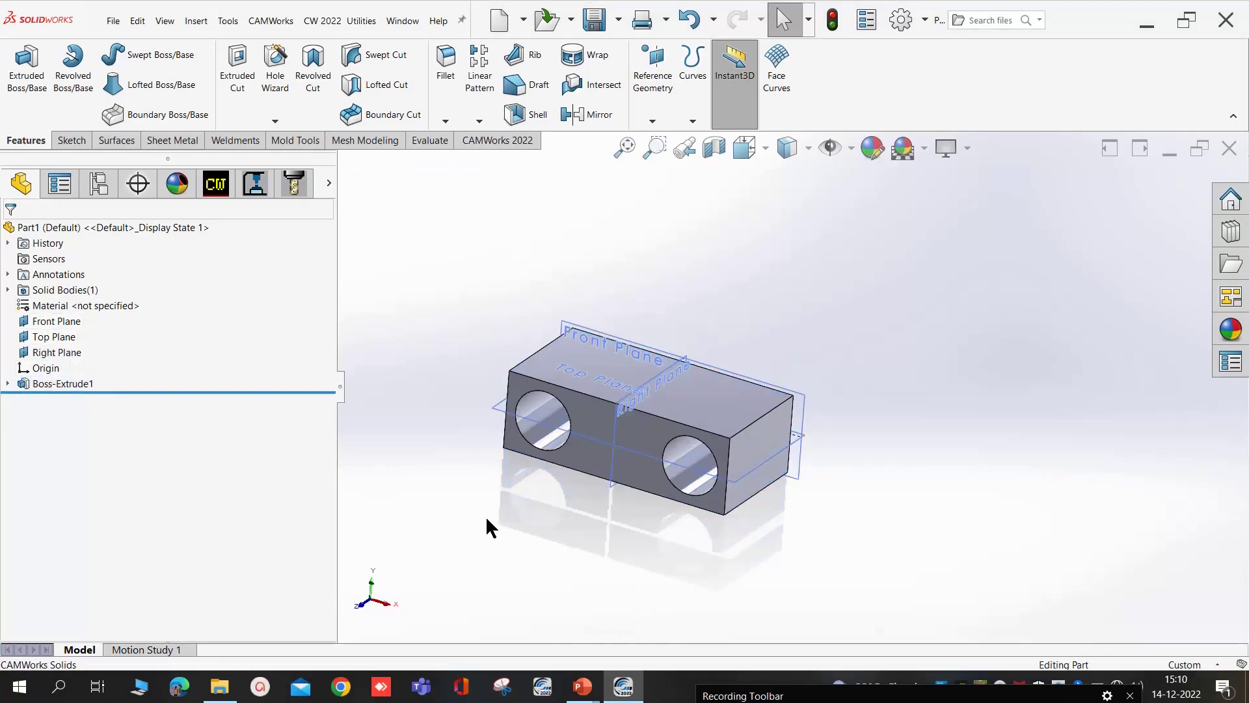
{"action": "scroll", "coordinate": [747, 420], "scroll_direction": "down", "scroll_amount": 2}
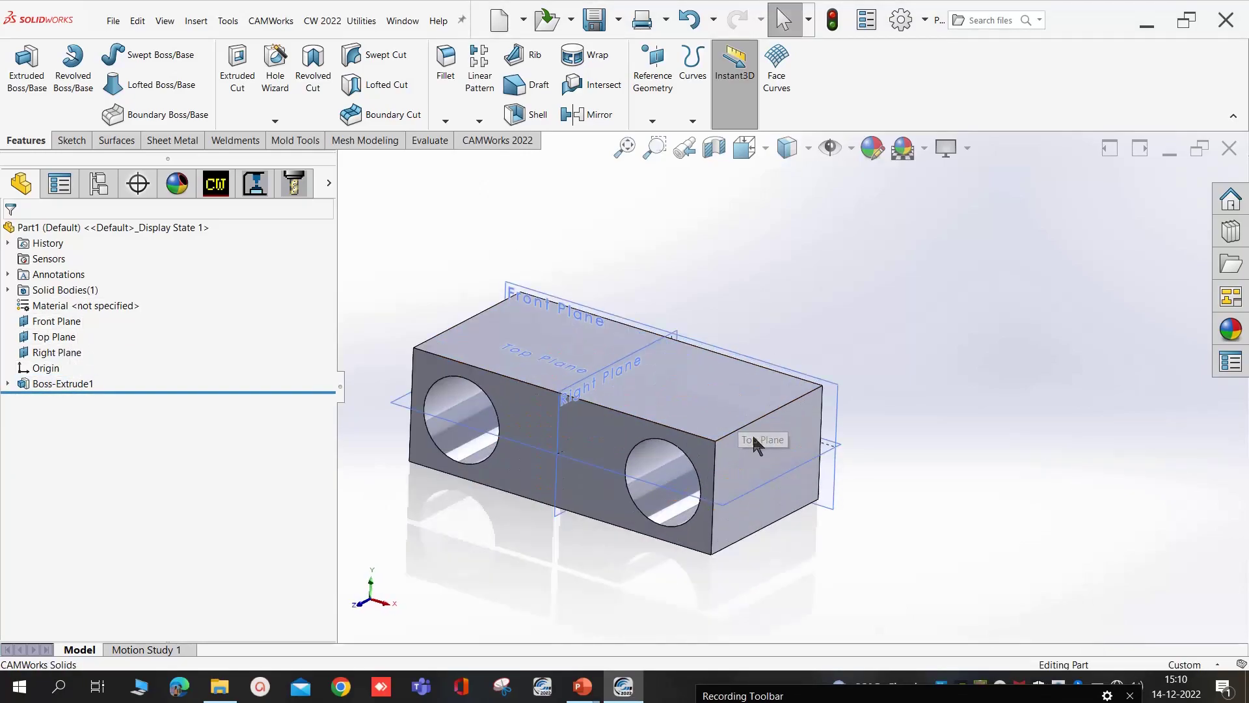
{"action": "left_click", "coordinate": [750, 445]}
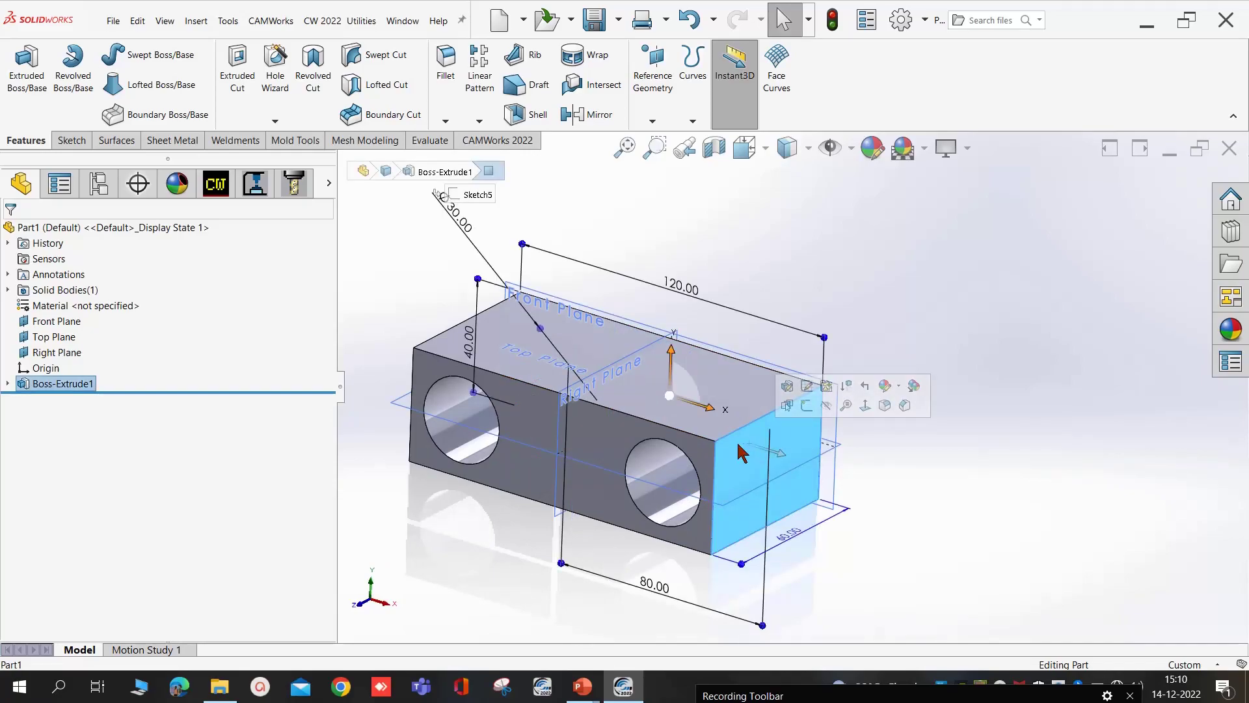
- Start a sketch on the block's end face and draw a corner rectangle rising above it
{"action": "left_click", "coordinate": [806, 405]}
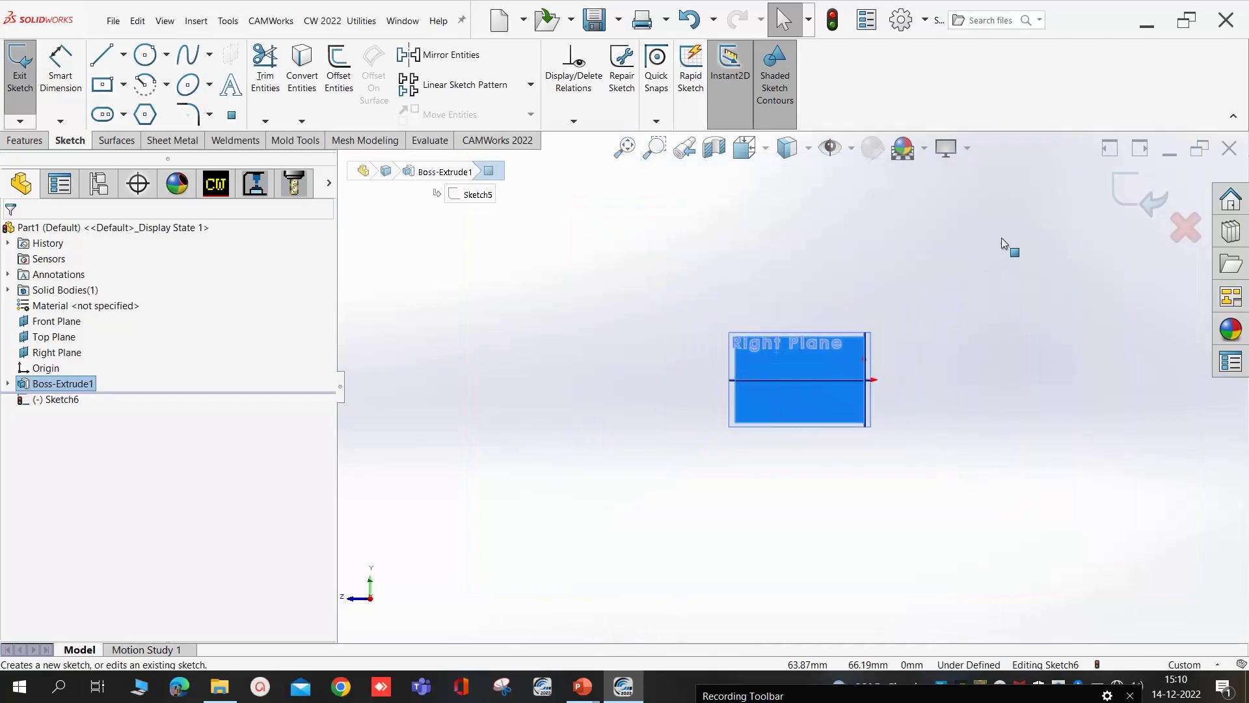
{"action": "scroll", "coordinate": [995, 241], "scroll_direction": "down", "scroll_amount": 2}
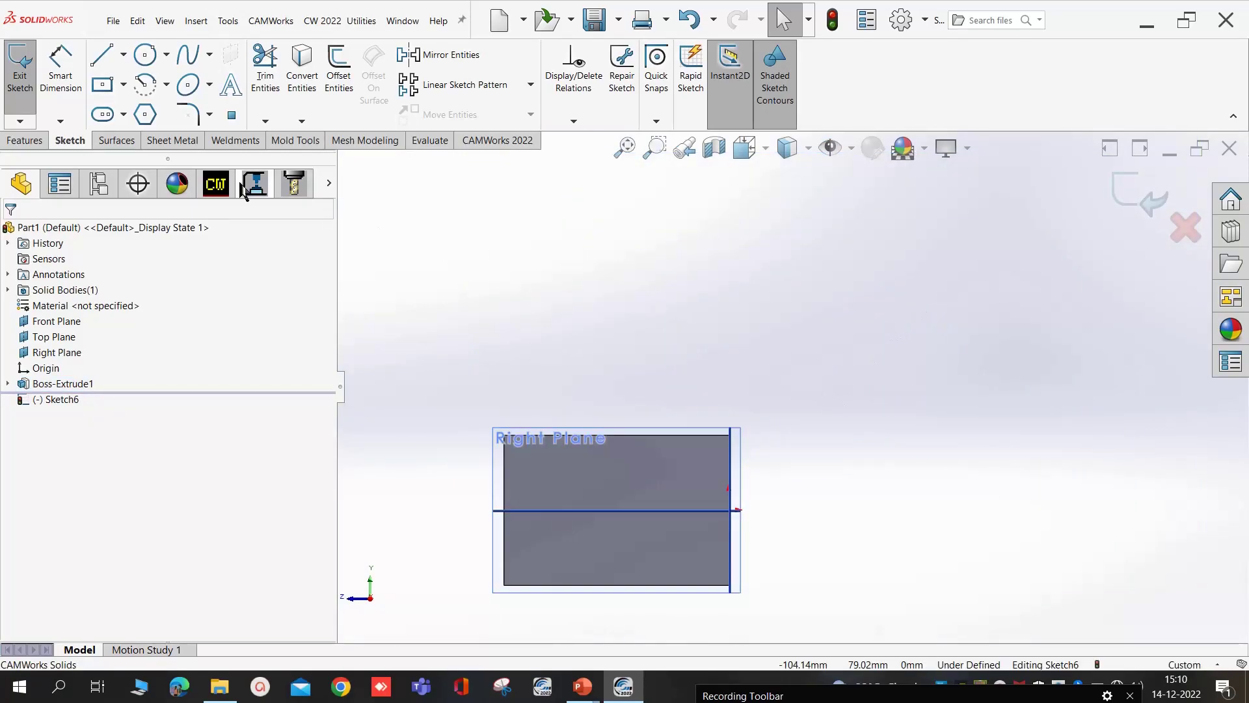
{"action": "left_click", "coordinate": [122, 90]}
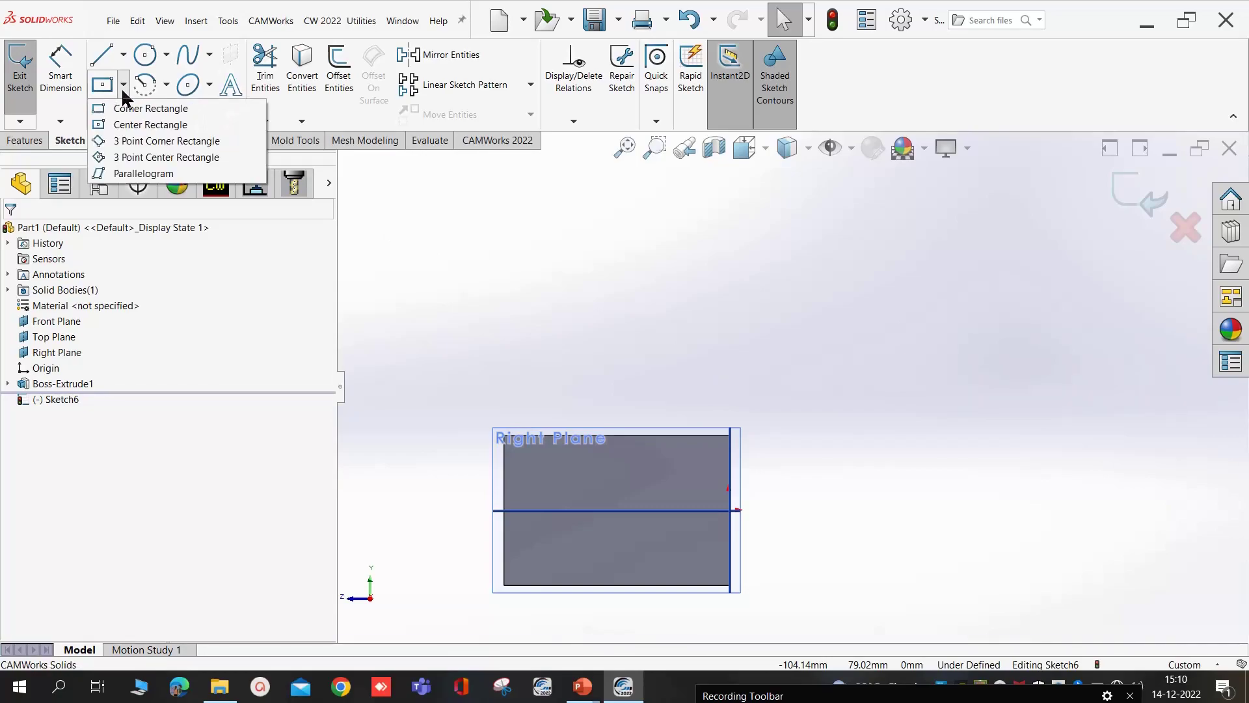
{"action": "left_click", "coordinate": [136, 108]}
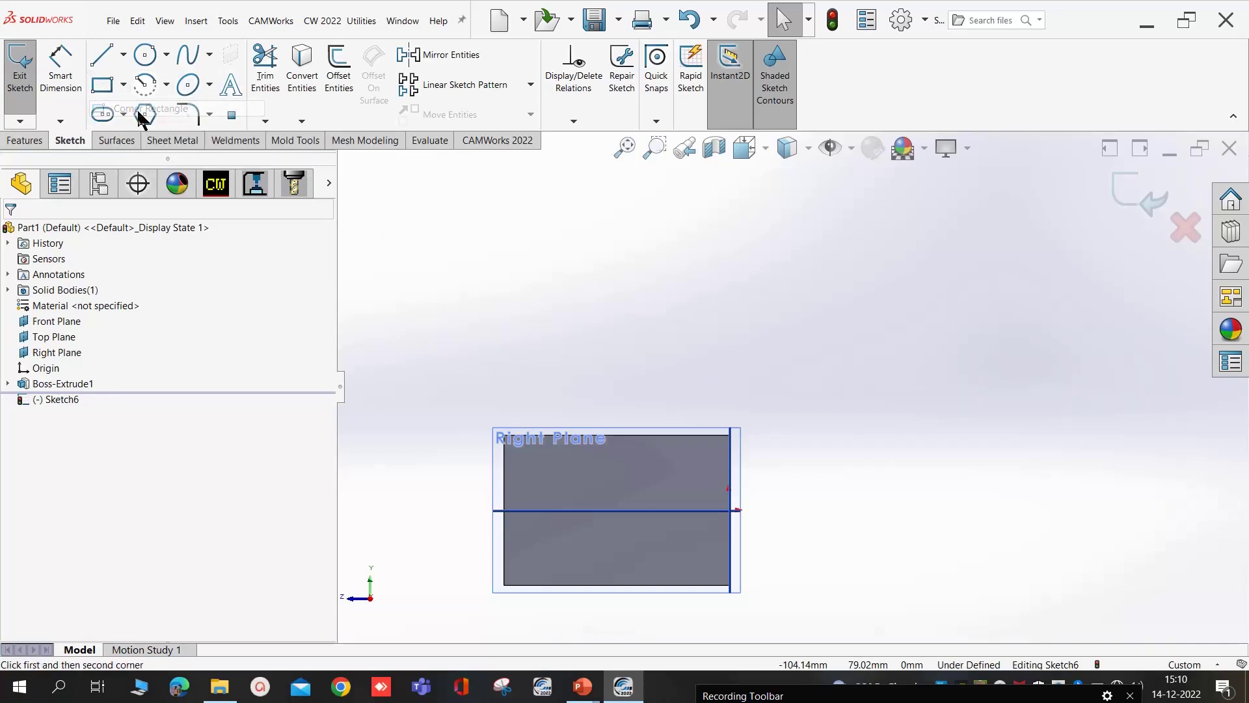
{"action": "left_click", "coordinate": [503, 434]}
{"action": "left_click", "coordinate": [729, 274]}
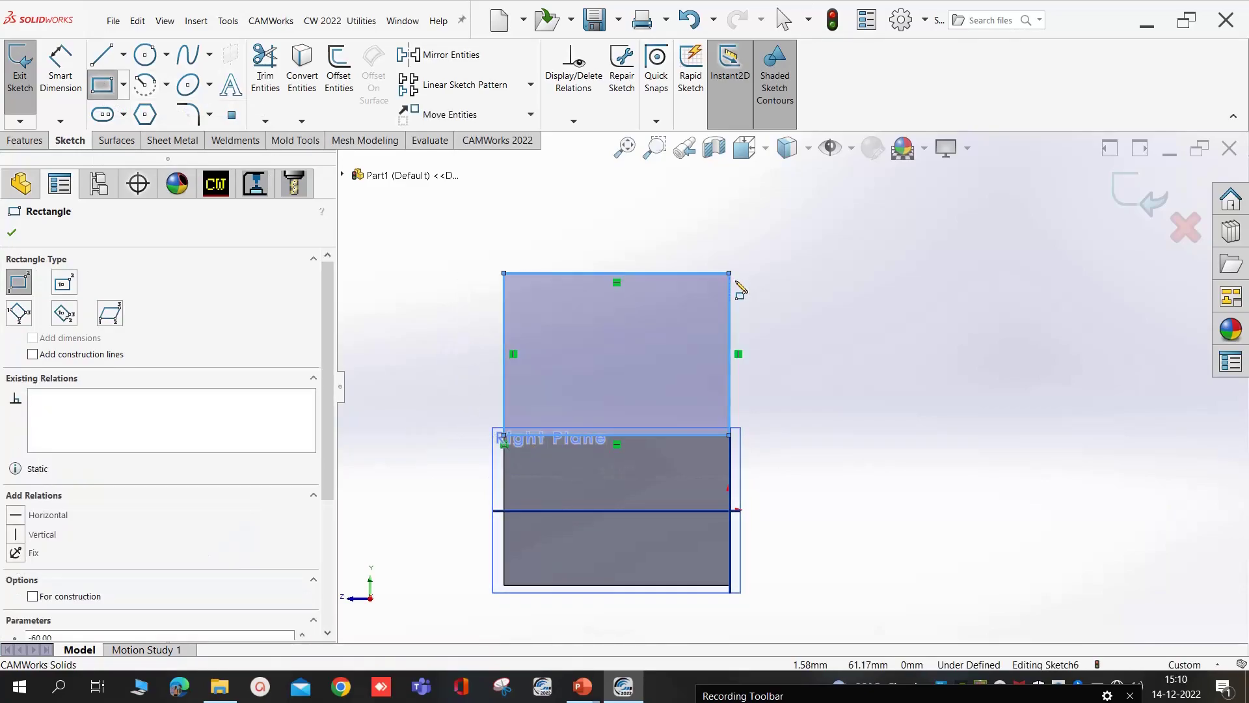
{"action": "key", "text": "Escape"}
- Draw a small and a large concentric circle centred on the rectangle's top edge
{"action": "left_click", "coordinate": [145, 55]}
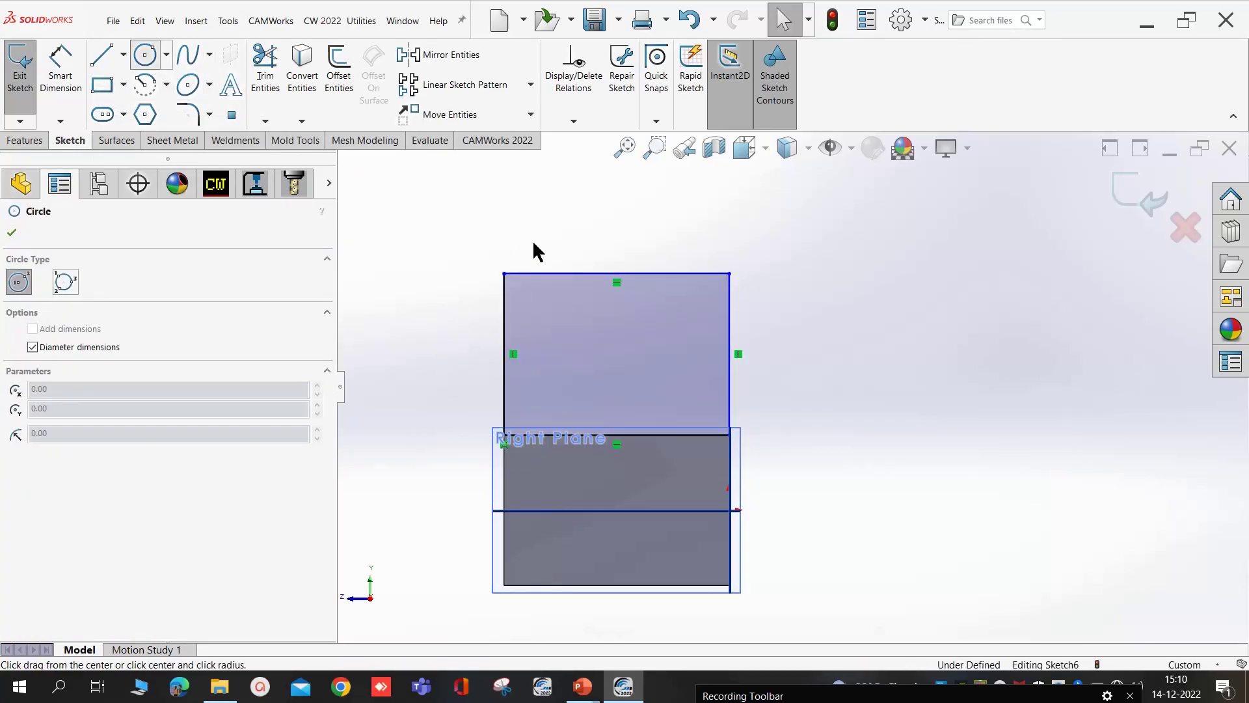
{"action": "left_click", "coordinate": [566, 274]}
{"action": "left_click", "coordinate": [589, 310]}
{"action": "left_click", "coordinate": [569, 273]}
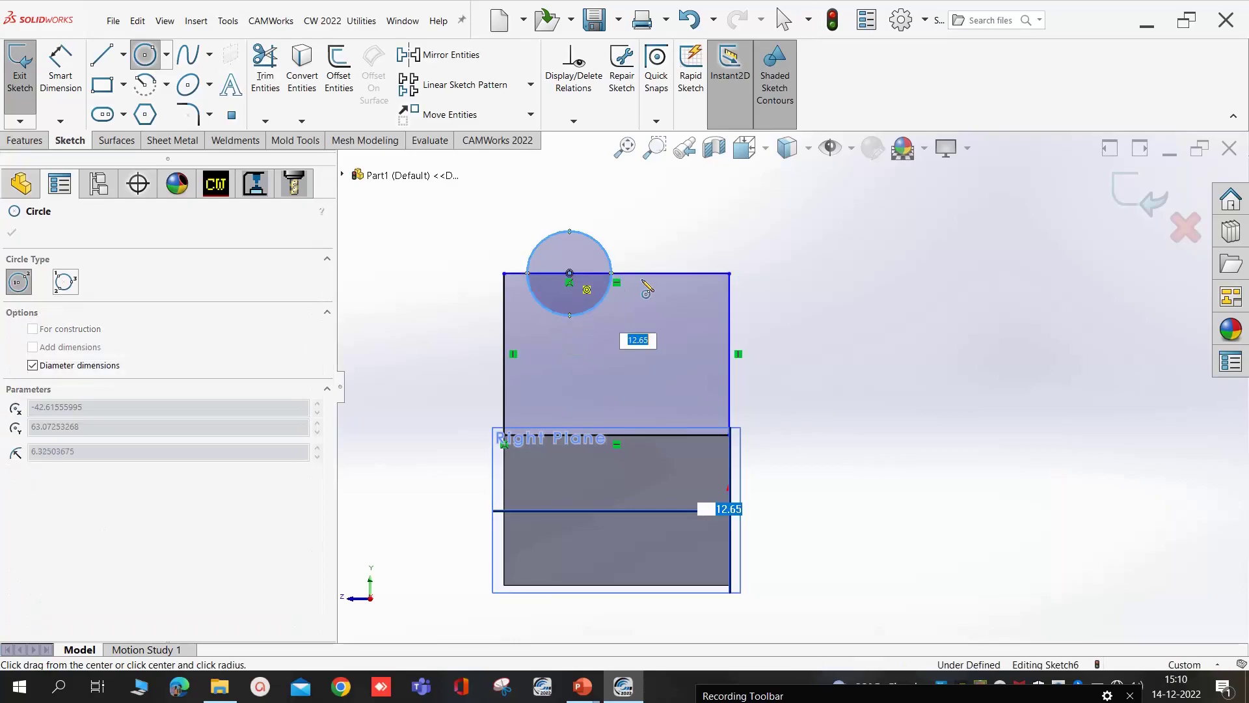
{"action": "left_click", "coordinate": [738, 289]}
{"action": "key", "text": "Escape"}
{"action": "scroll", "coordinate": [774, 319], "scroll_direction": "up", "scroll_amount": 2}
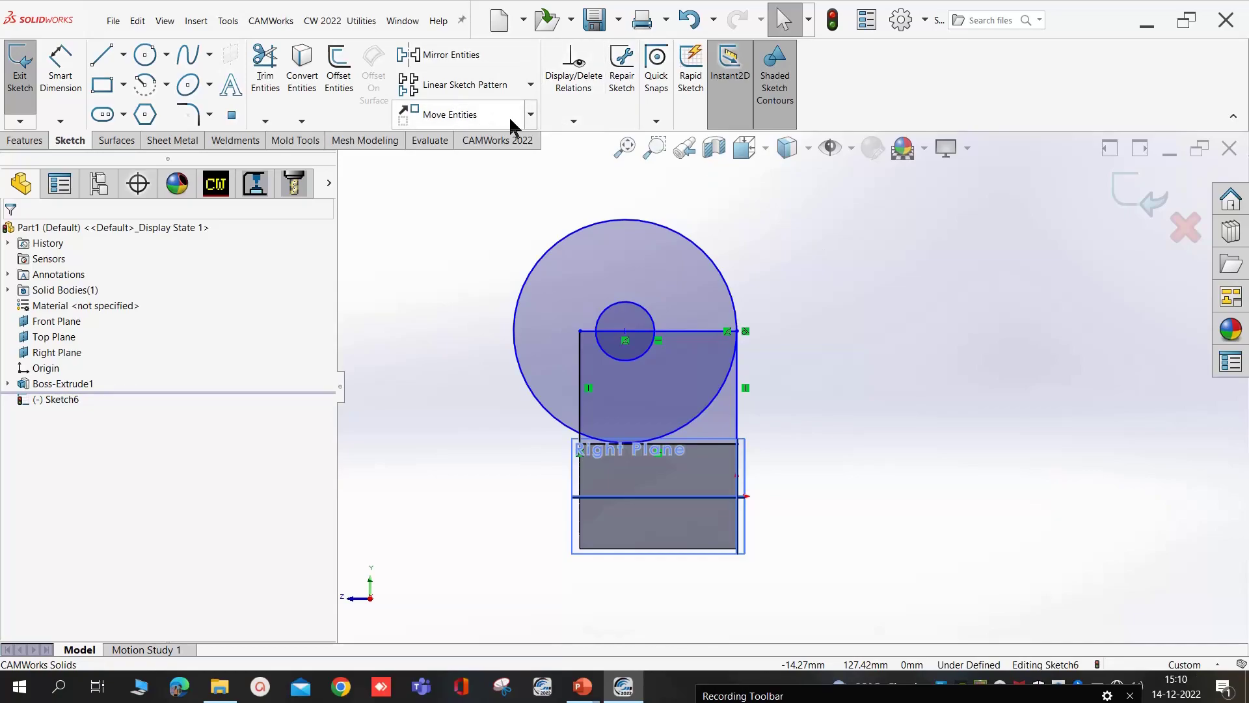
- Fully define Sketch6 using automatically calculated dimensions and relations
{"action": "left_click", "coordinate": [572, 122]}
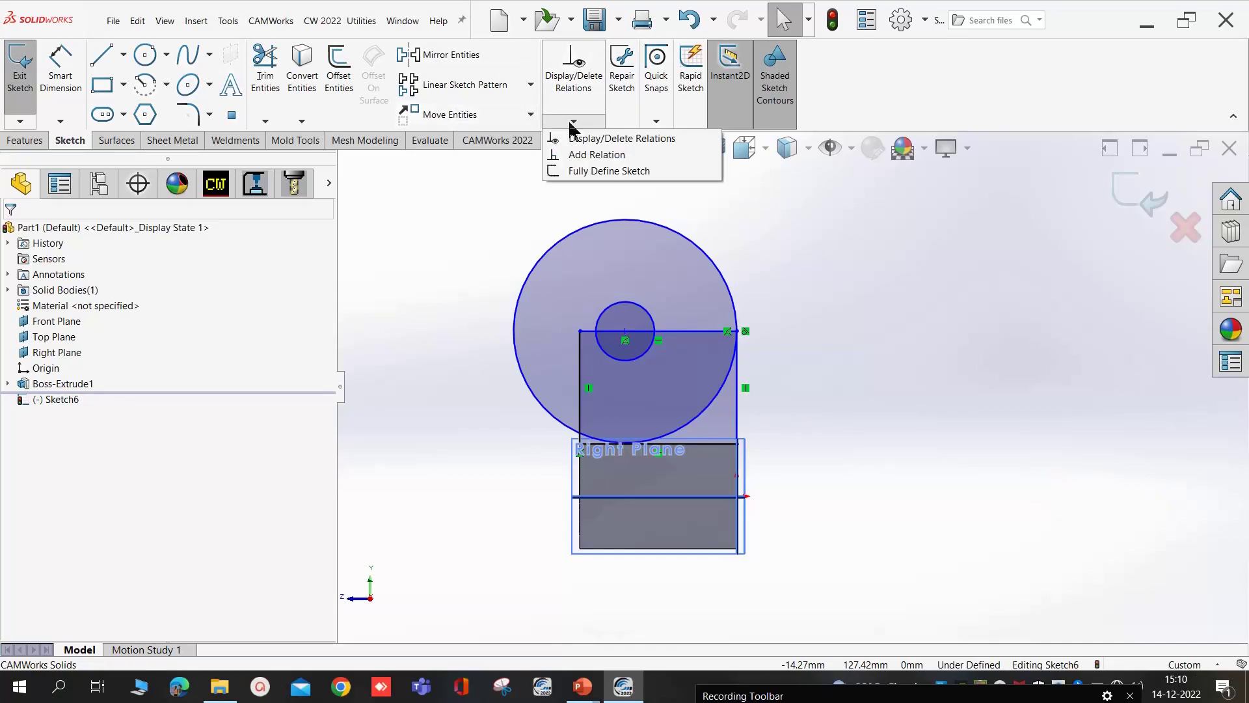
{"action": "left_click", "coordinate": [579, 170]}
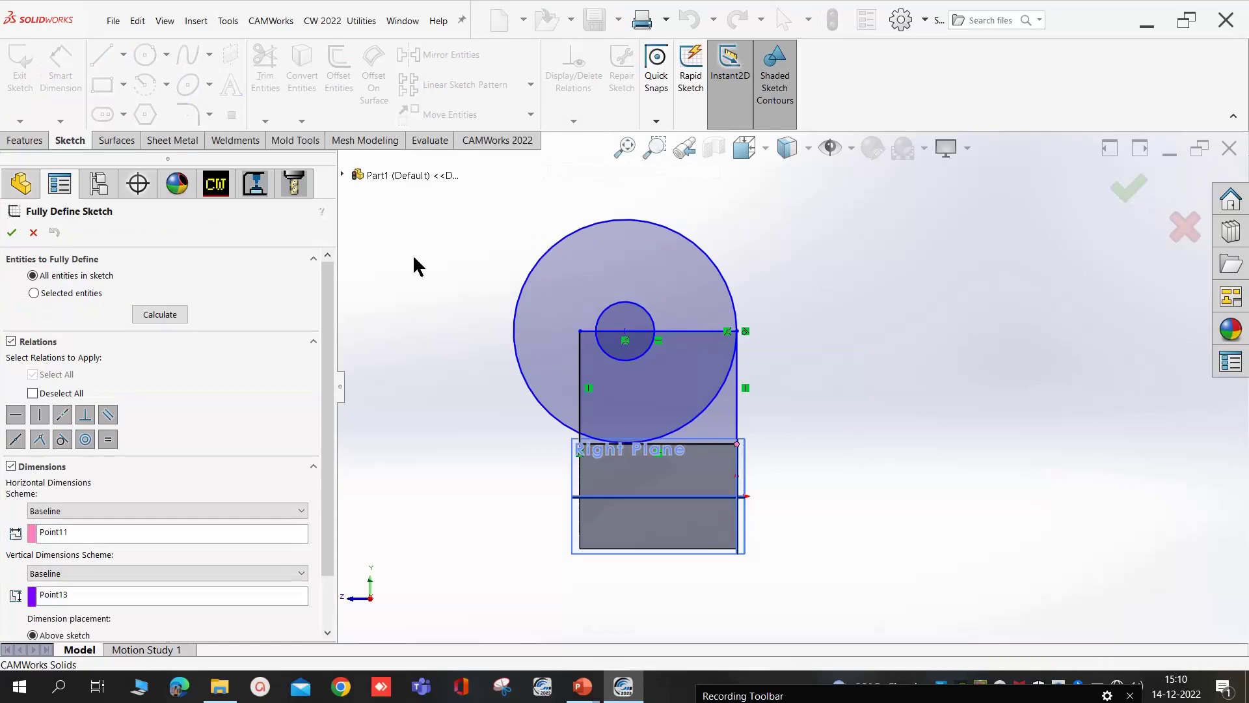
{"action": "left_click", "coordinate": [11, 232]}
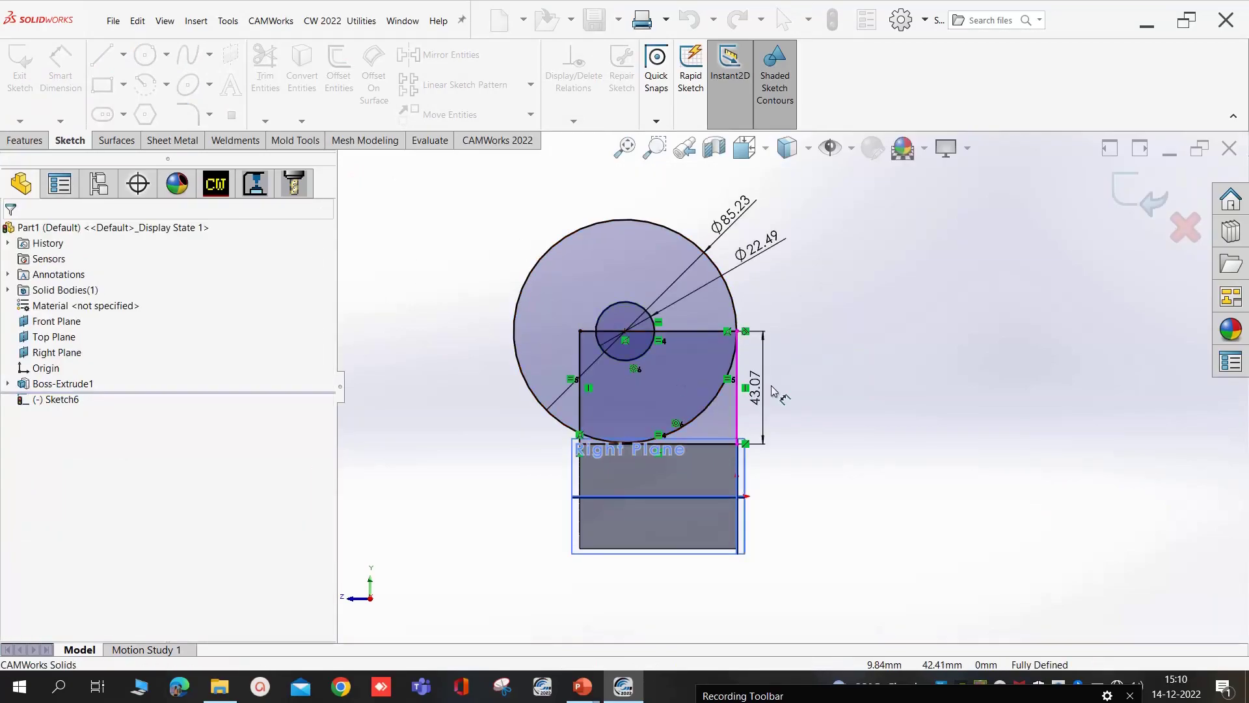
{"action": "scroll", "coordinate": [799, 376], "scroll_direction": "up", "scroll_amount": 2}
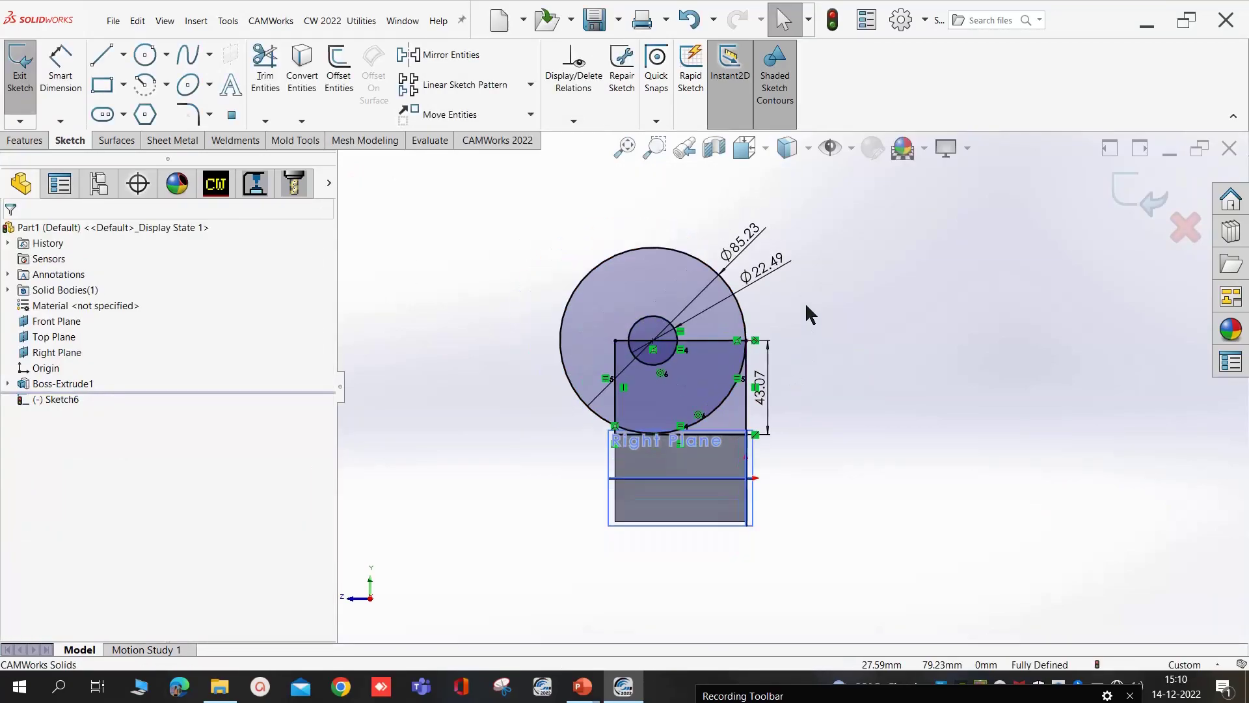
- Change the rectangle height dimension from 43.07 to 42 mm
{"action": "double_click", "coordinate": [776, 402]}
{"action": "type", "text": "42"}
{"action": "key", "text": "Return"}
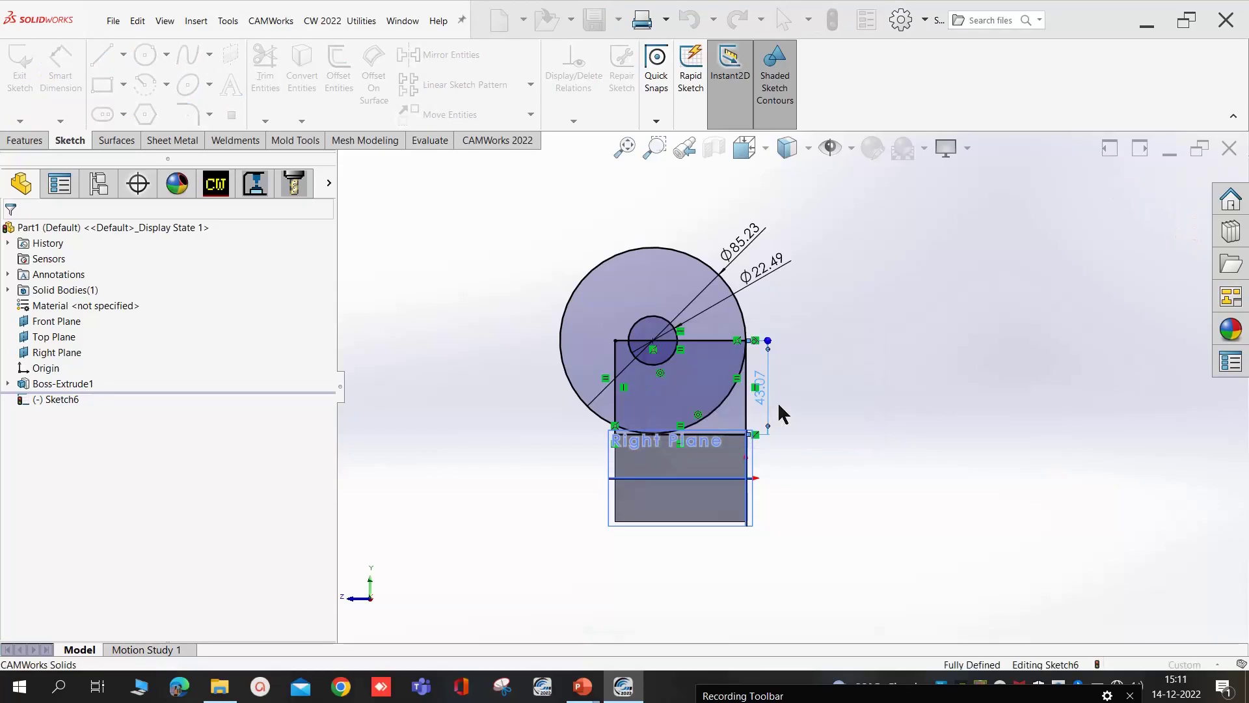
{"action": "left_click", "coordinate": [775, 314]}
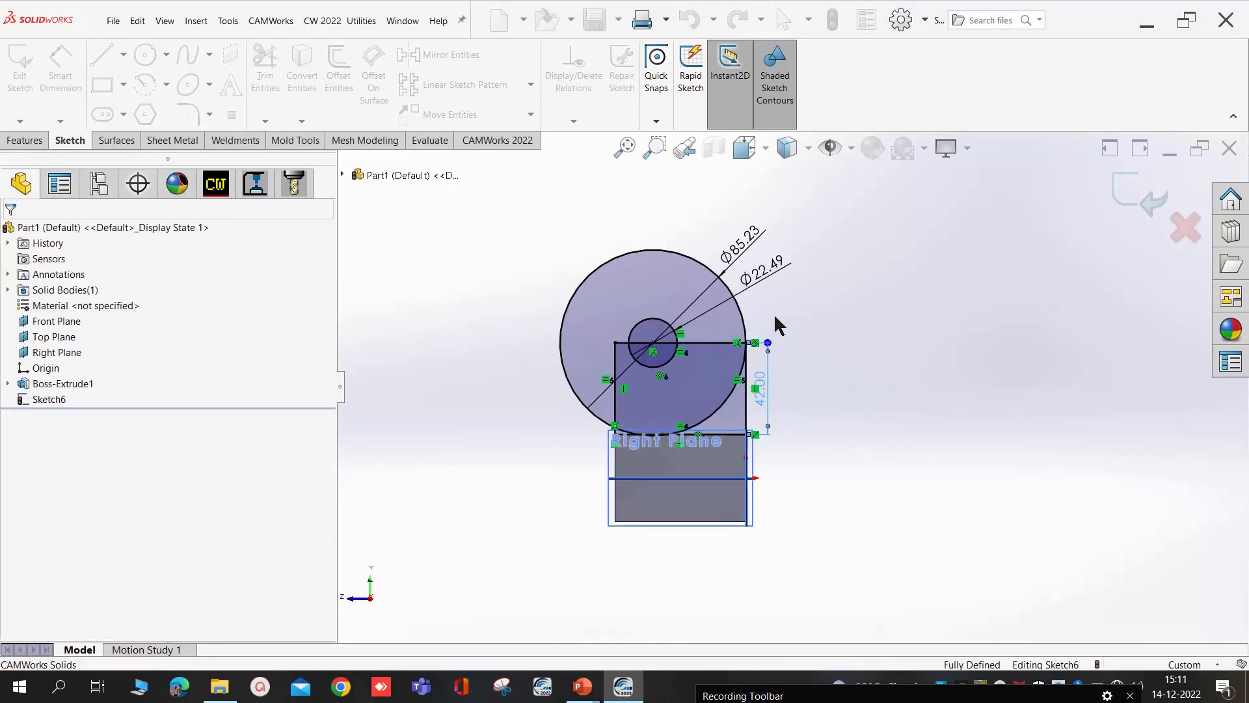
- Edit the small circle's diameter and set the large circle's diameter to 60 mm
{"action": "double_click", "coordinate": [759, 278]}
{"action": "type", "text": "22"}
{"action": "key", "text": "Return"}
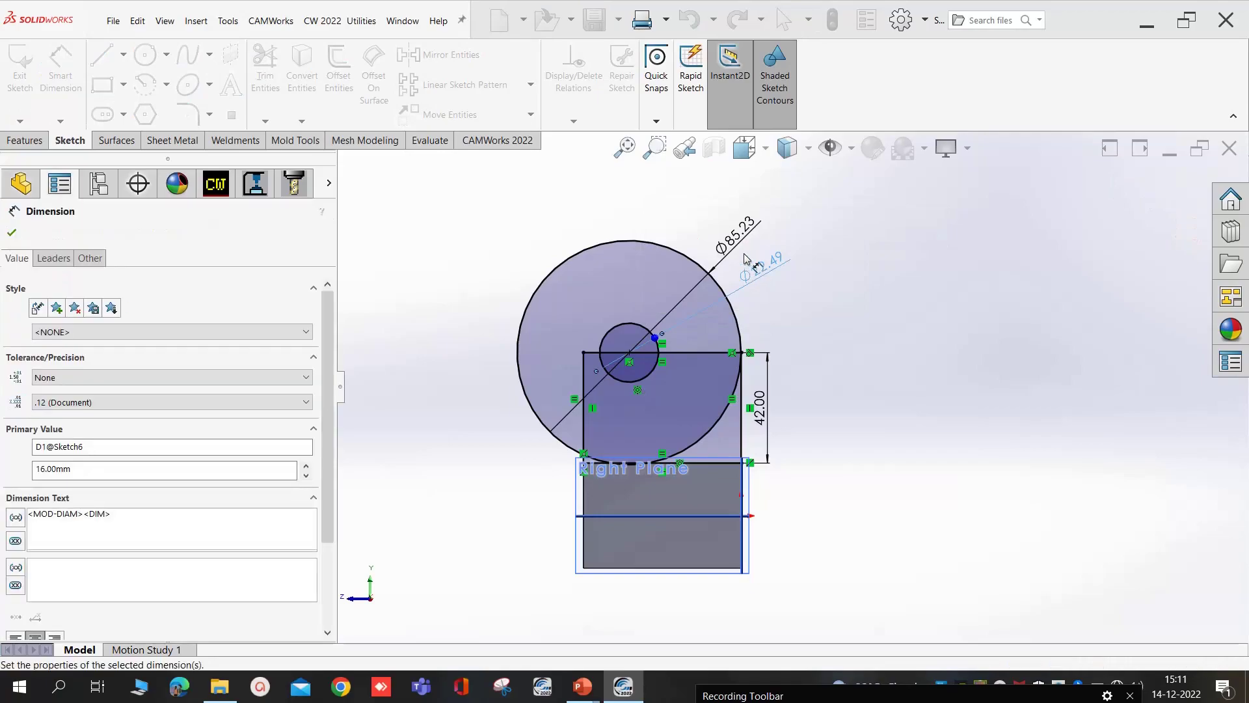
{"action": "double_click", "coordinate": [737, 244]}
{"action": "type", "text": "63"}
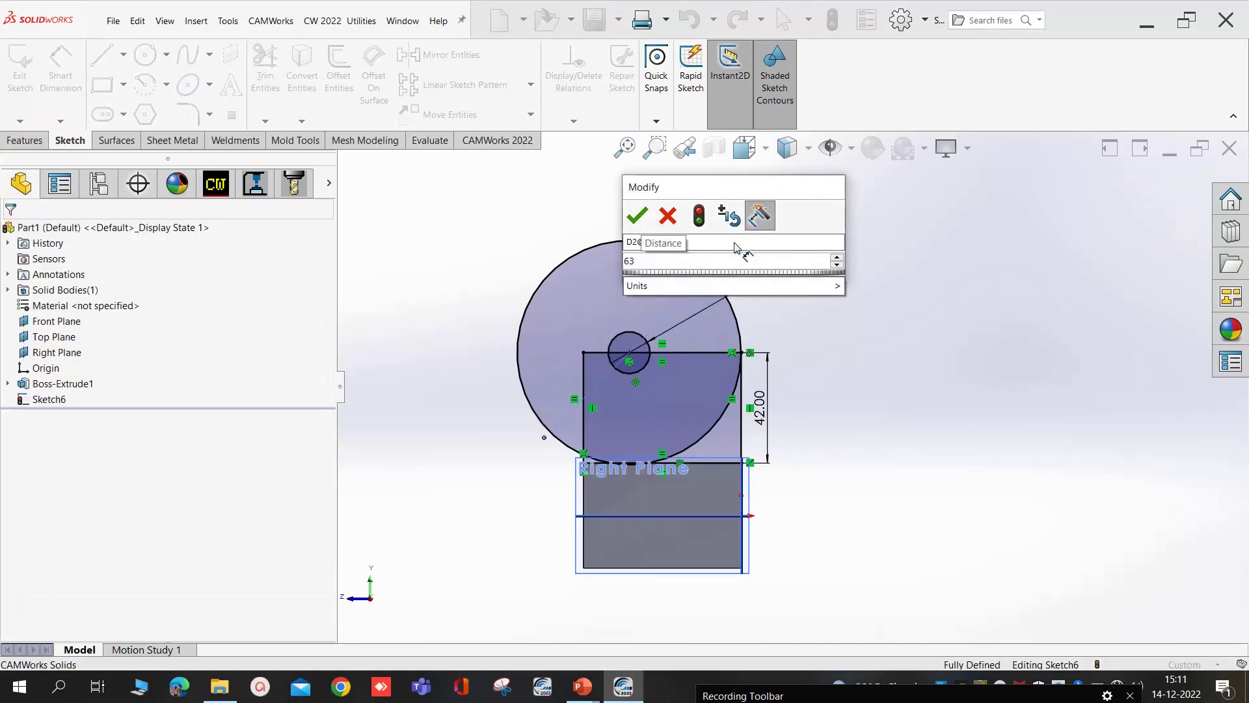
{"action": "key", "text": "BackSpace"}
{"action": "type", "text": "0"}
{"action": "key", "text": "Return"}
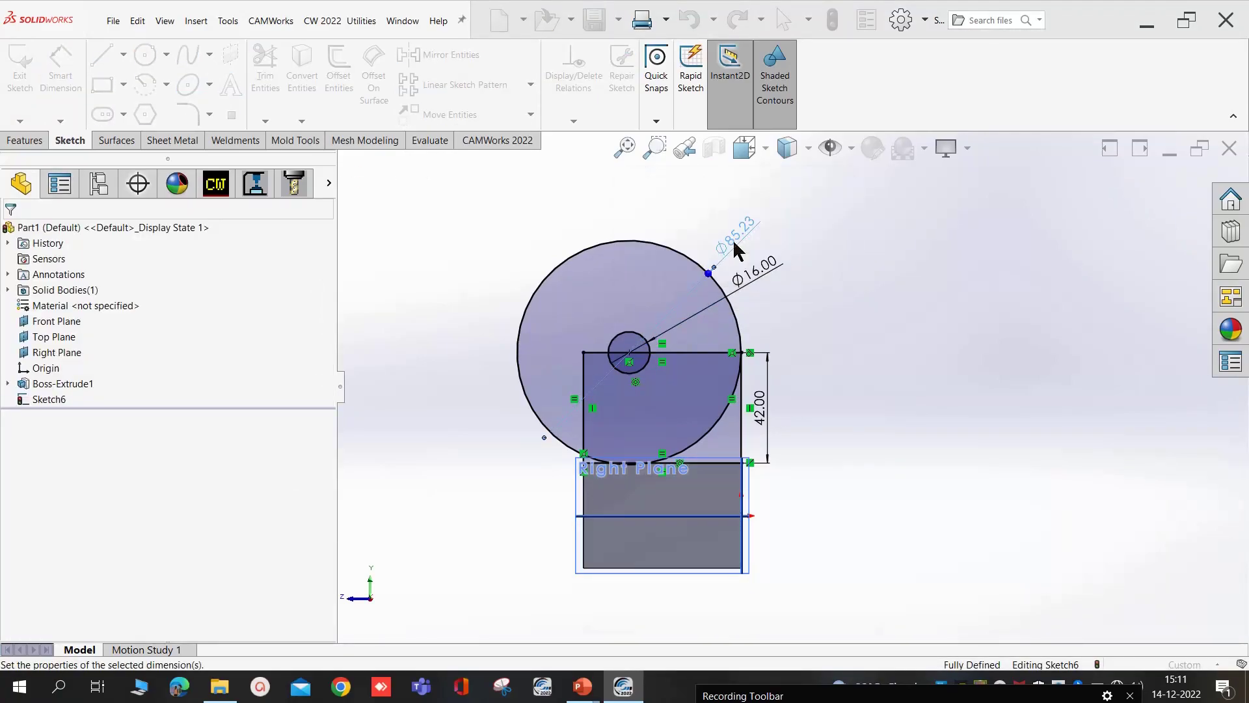
- Close the dimension edit and exit Sketch6, viewing it in 3D
{"action": "left_click", "coordinate": [842, 418]}
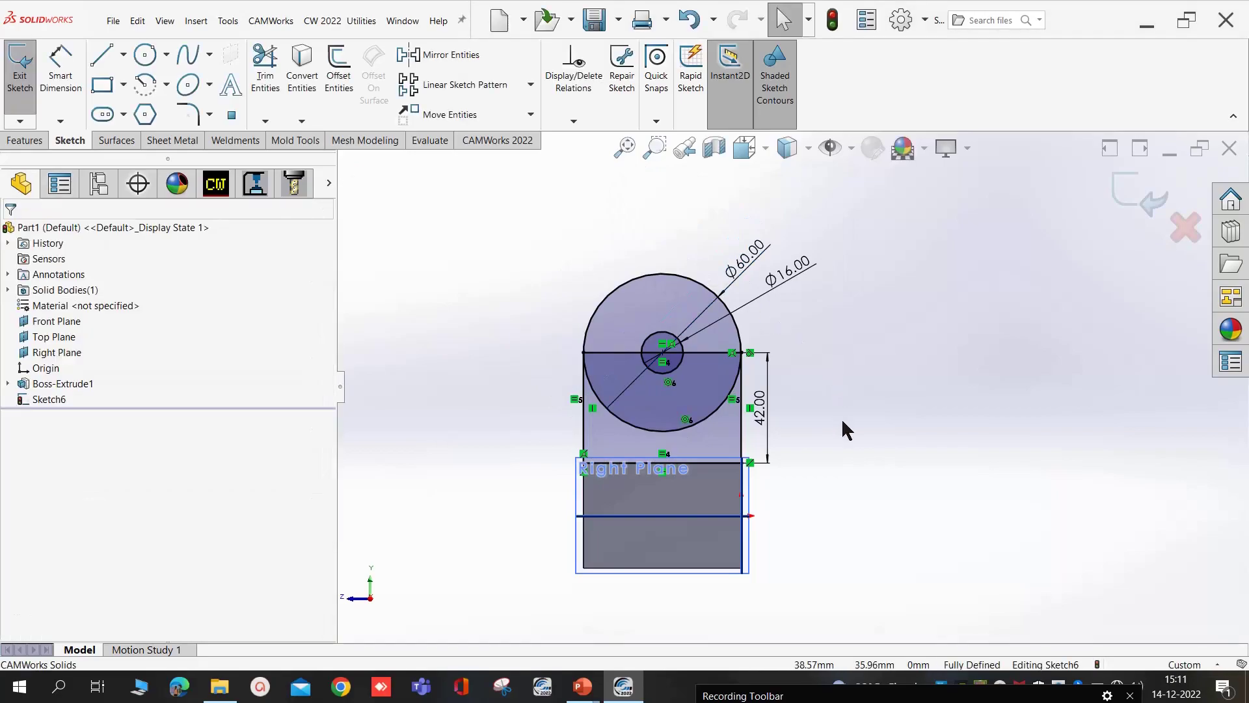
{"action": "mouse_move", "coordinate": [841, 418]}
{"action": "middle_mouse_down"}
{"action": "mouse_move", "coordinate": [866, 452]}
{"action": "mouse_move", "coordinate": [976, 507]}
{"action": "middle_mouse_up"}
{"action": "scroll", "coordinate": [898, 496], "scroll_direction": "up", "scroll_amount": 2}
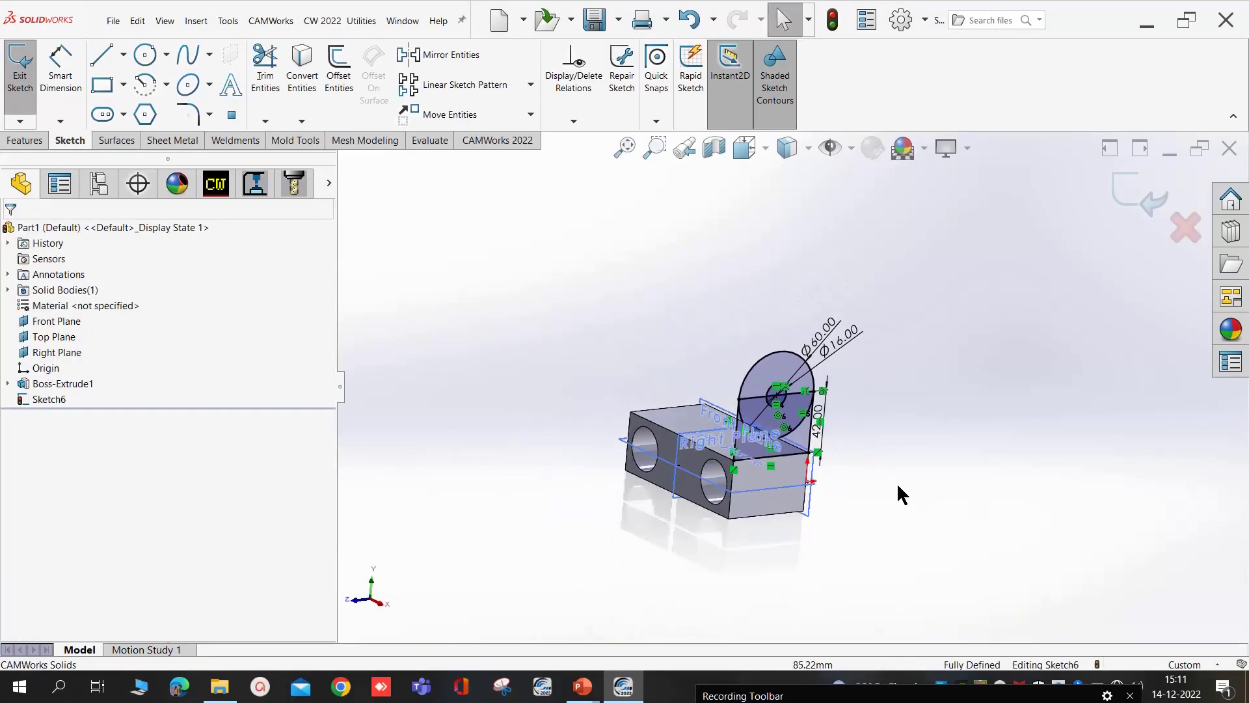
{"action": "scroll", "coordinate": [870, 454], "scroll_direction": "down", "scroll_amount": 2}
{"action": "key", "text": "ctrl+b"}
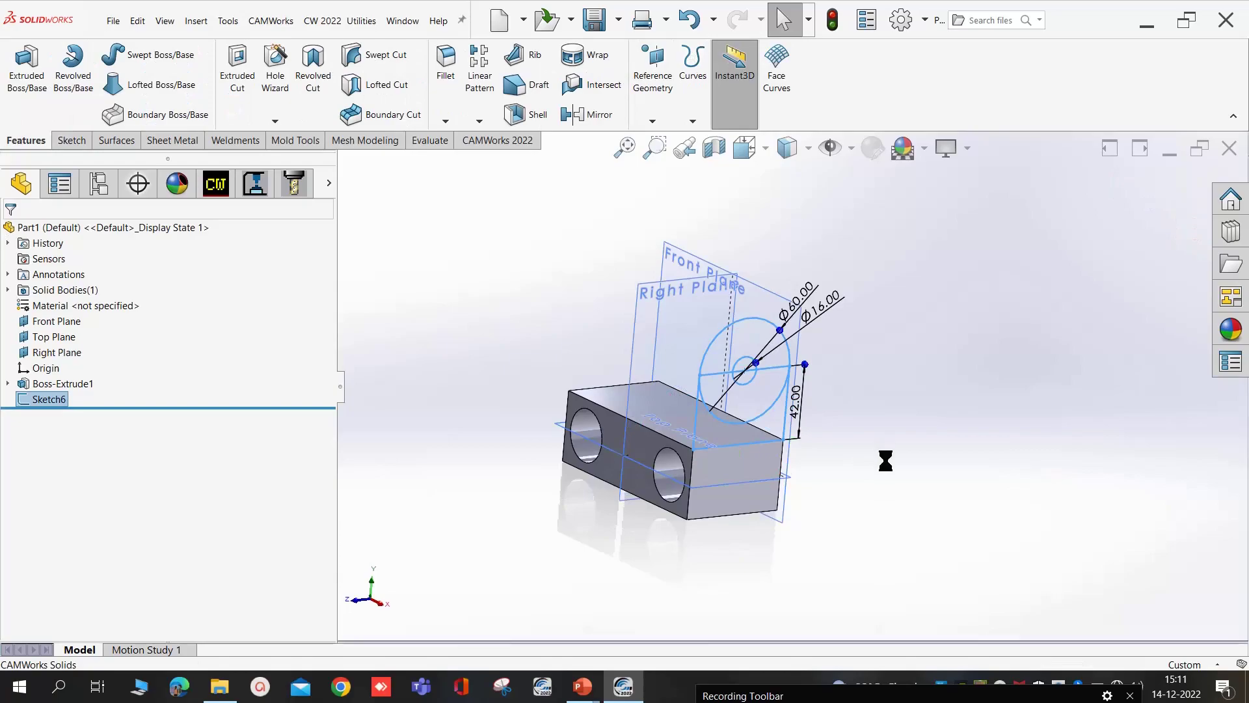
{"action": "scroll", "coordinate": [865, 459], "scroll_direction": "down", "scroll_amount": 2}
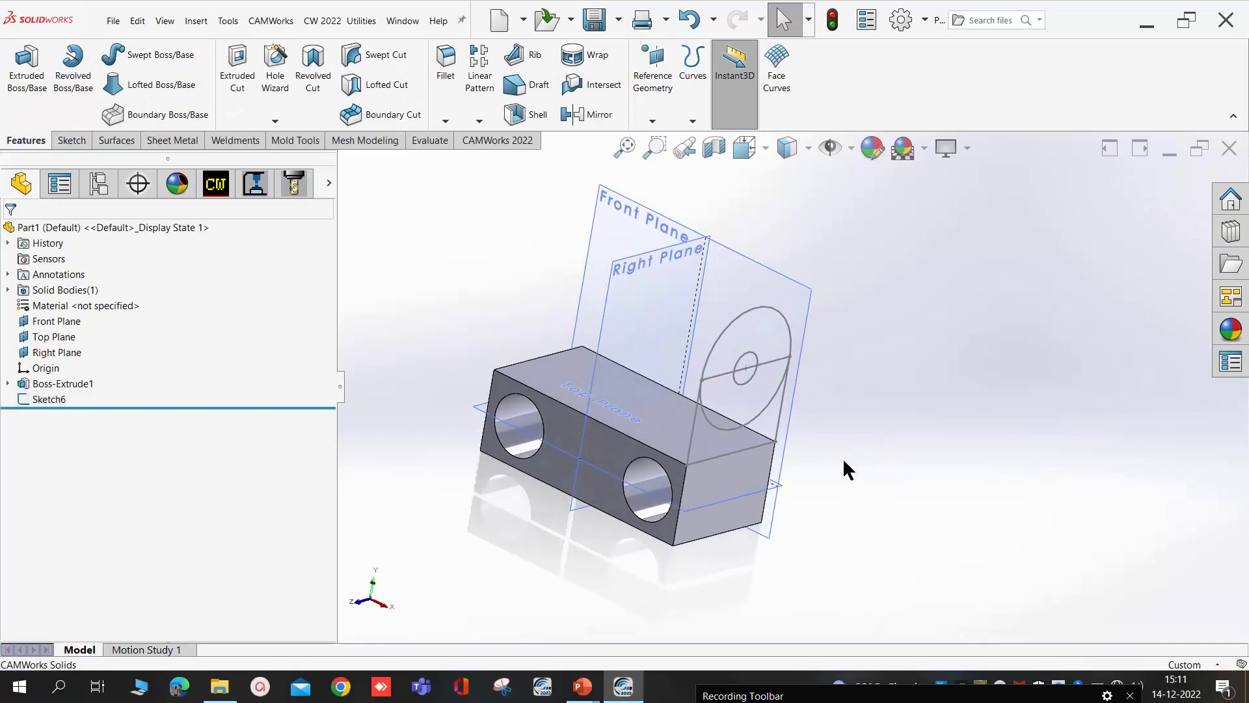
{"action": "scroll", "coordinate": [782, 455], "scroll_direction": "down", "scroll_amount": 1}
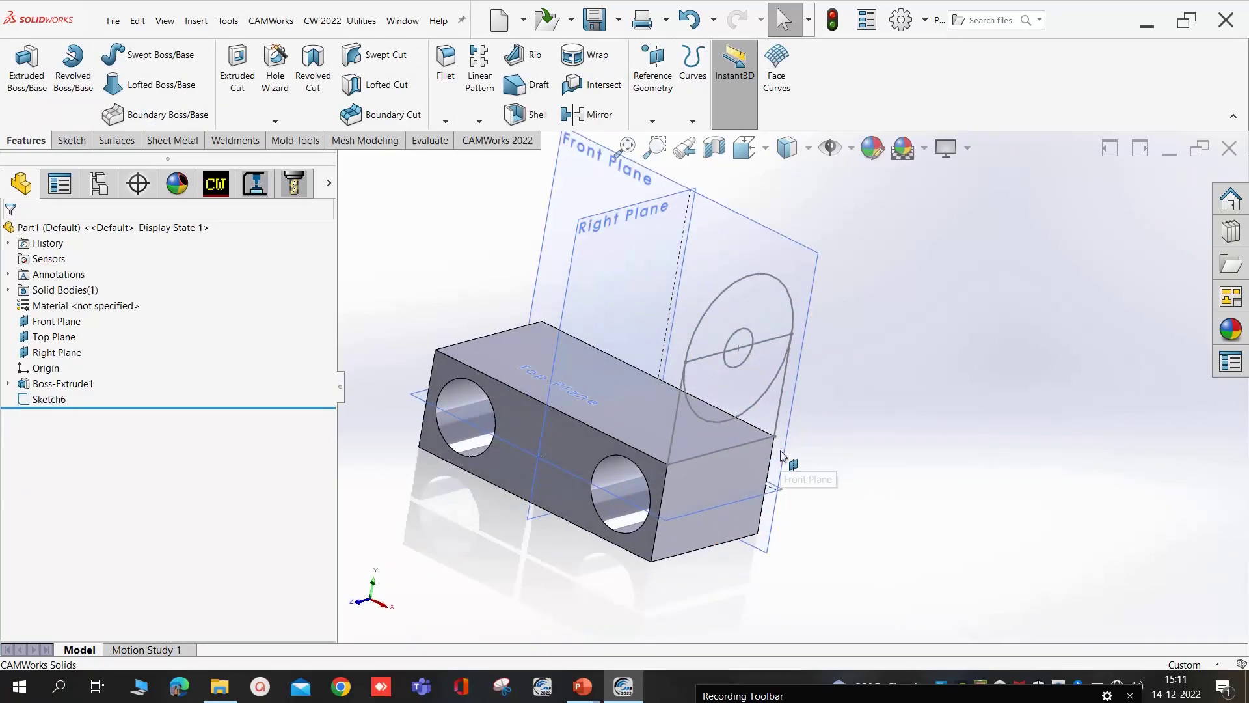
- Extrude Sketch6's rectangle into an upright block, flipping it to the opposite direction
{"action": "right_click", "coordinate": [779, 398]}
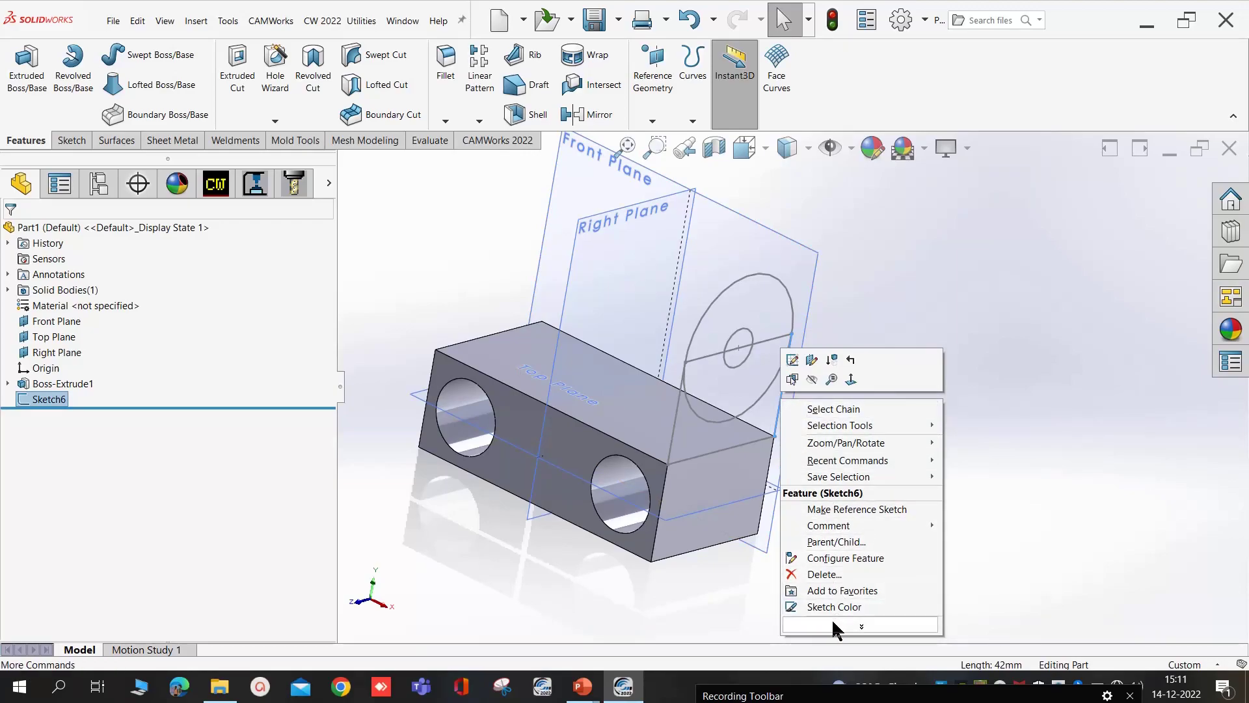
{"action": "left_click", "coordinate": [861, 625]}
{"action": "left_click", "coordinate": [836, 431]}
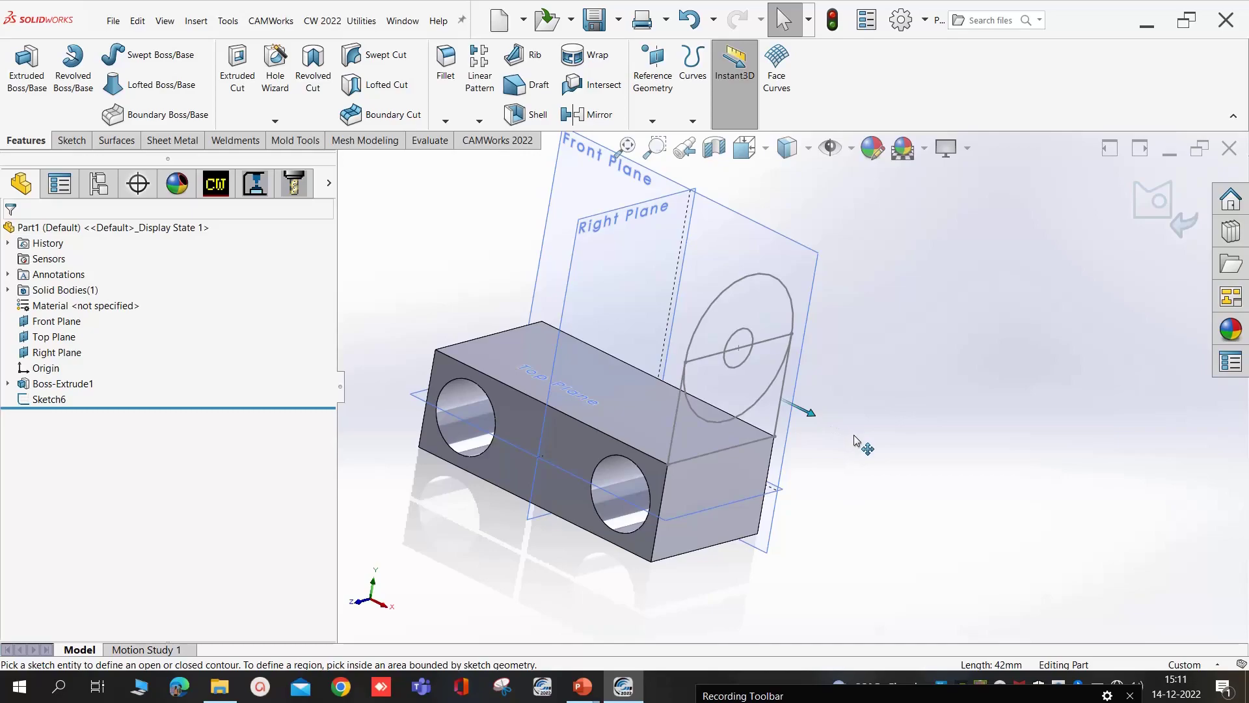
{"action": "left_click", "coordinate": [782, 417]}
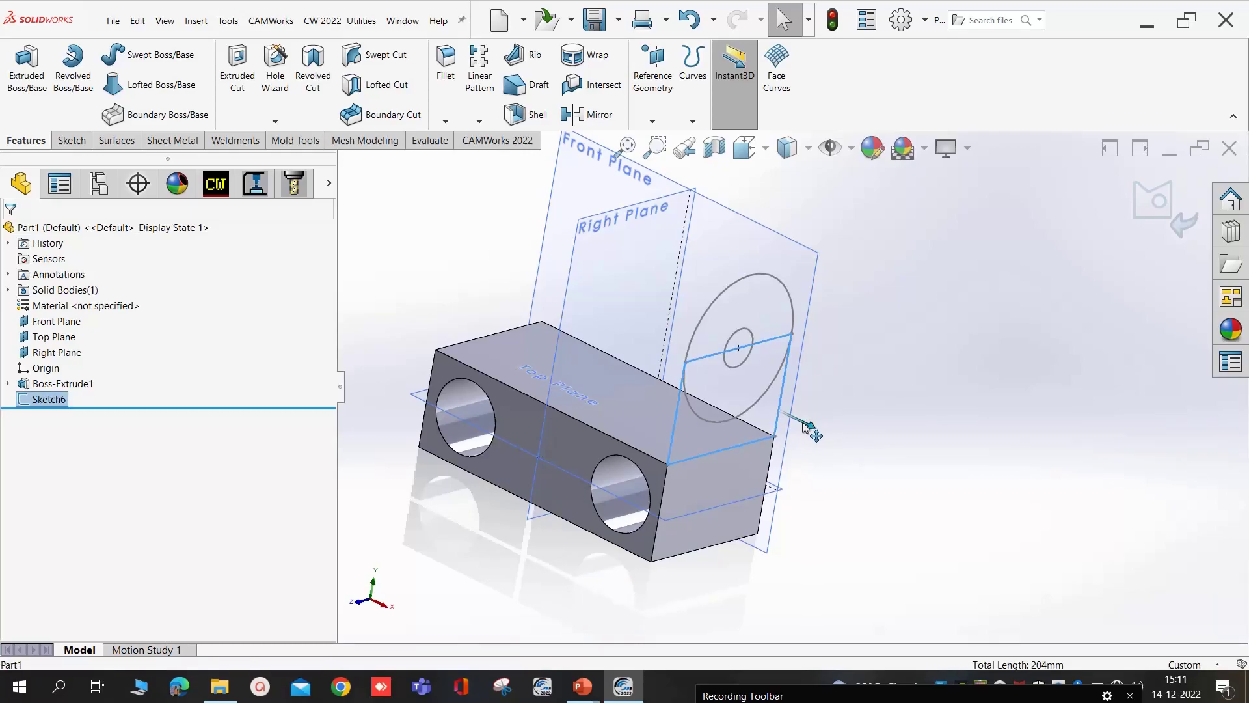
{"action": "mouse_move", "coordinate": [807, 426]}
{"action": "left_mouse_down"}
{"action": "mouse_move", "coordinate": [845, 447]}
{"action": "mouse_move", "coordinate": [832, 432]}
{"action": "left_mouse_up"}
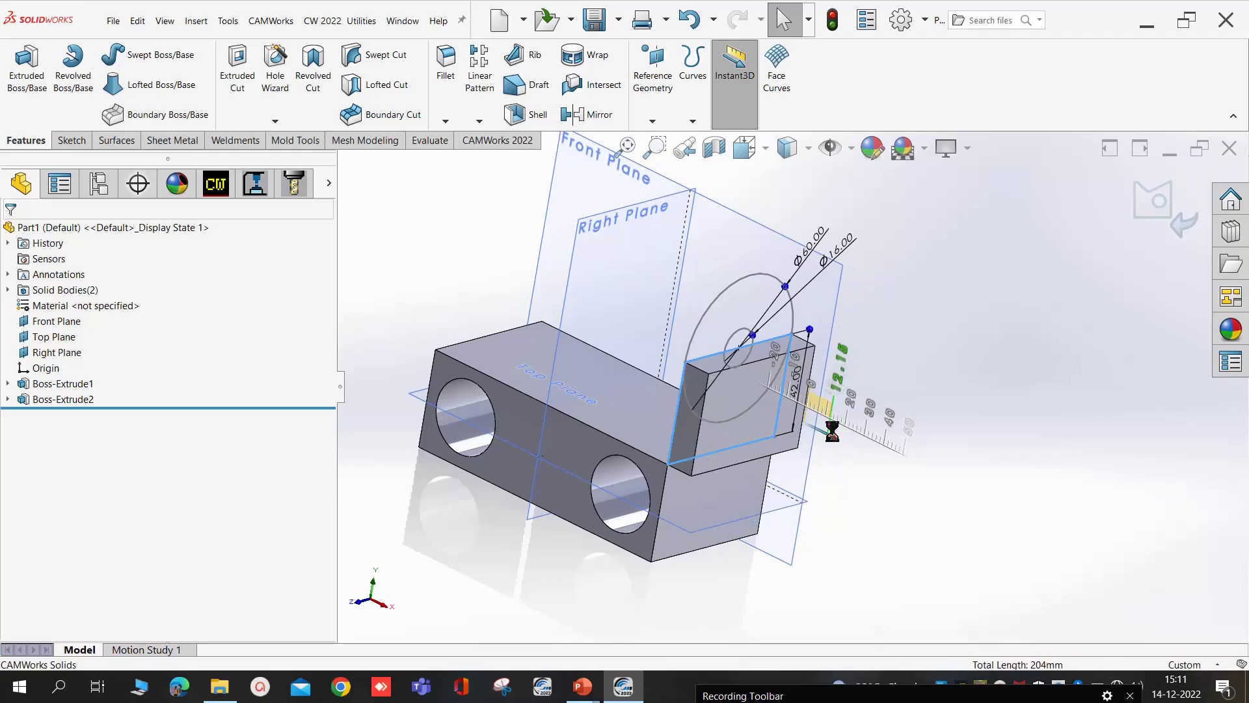
{"action": "mouse_move", "coordinate": [832, 432]}
{"action": "left_mouse_down"}
{"action": "mouse_move", "coordinate": [751, 371]}
{"action": "mouse_move", "coordinate": [785, 383]}
{"action": "left_mouse_up"}
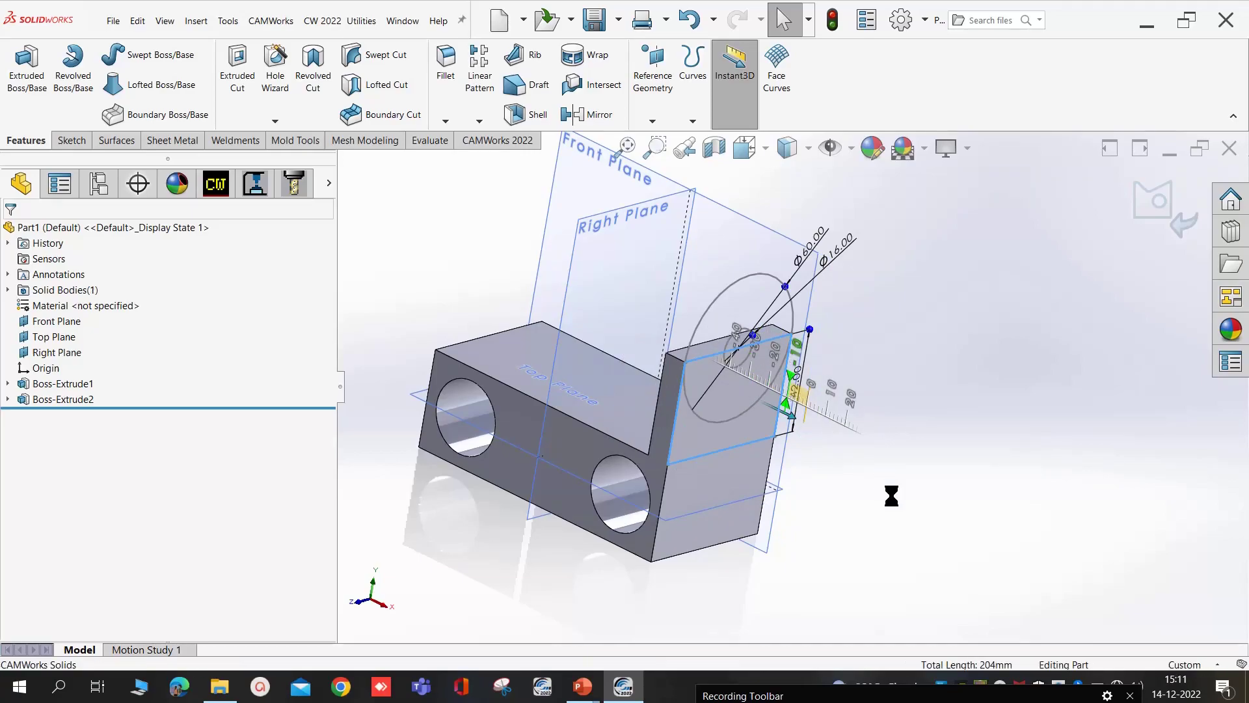
{"action": "scroll", "coordinate": [782, 317], "scroll_direction": "down", "scroll_amount": 2}
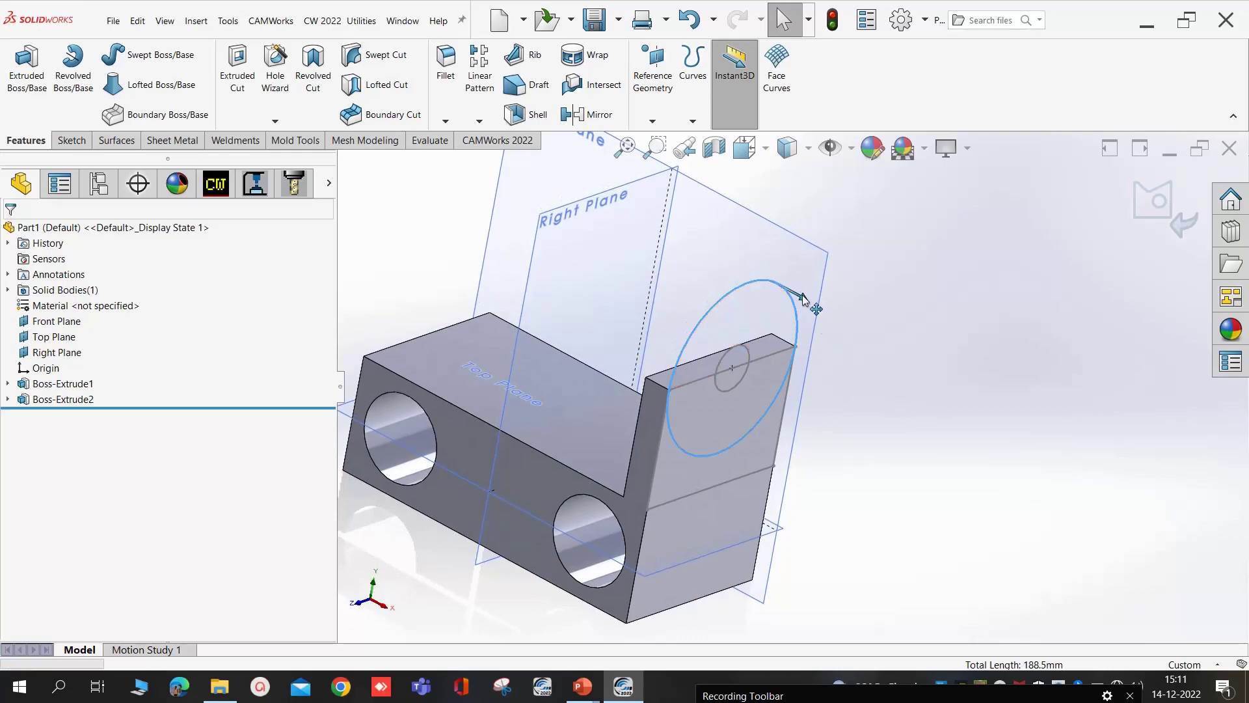
- Extrude the Ø60 circle into a round boss, then cut the Ø16 circle back through it as a hole
{"action": "left_click_drag", "start_coordinate": [802, 295], "coordinate": [855, 327]}
{"action": "left_click_drag", "start_coordinate": [768, 298], "coordinate": [762, 233]}
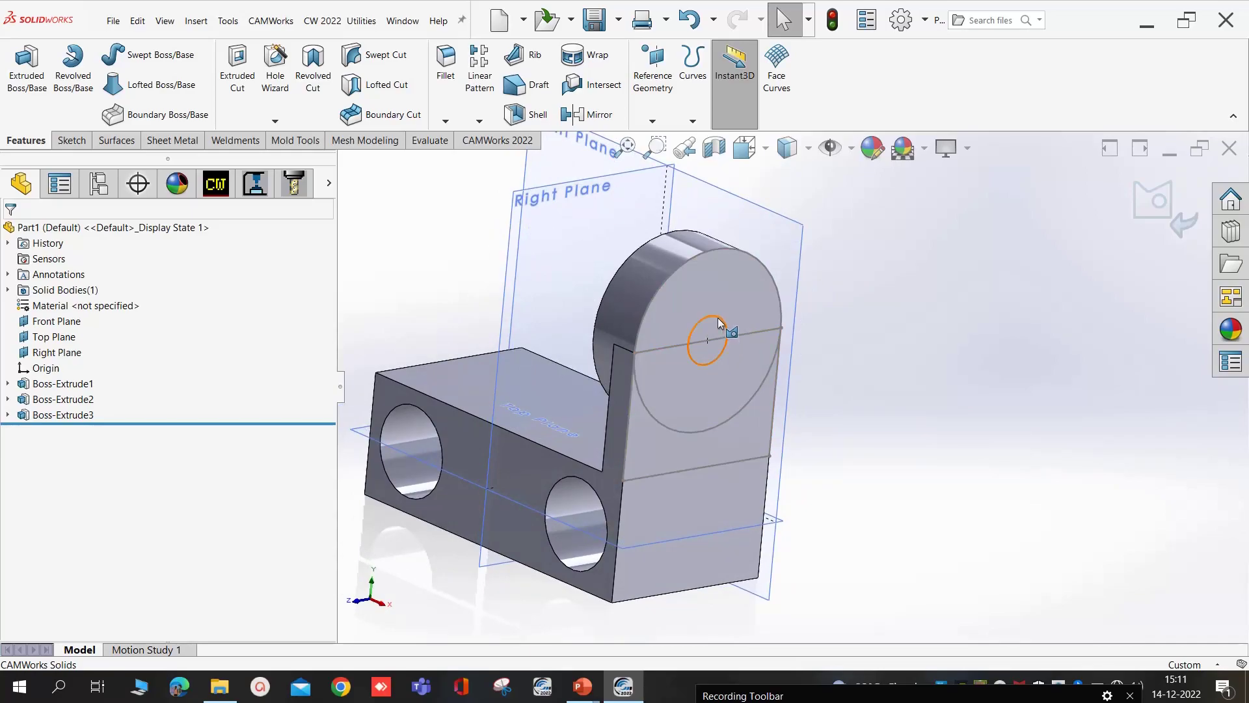
{"action": "left_click", "coordinate": [717, 318]}
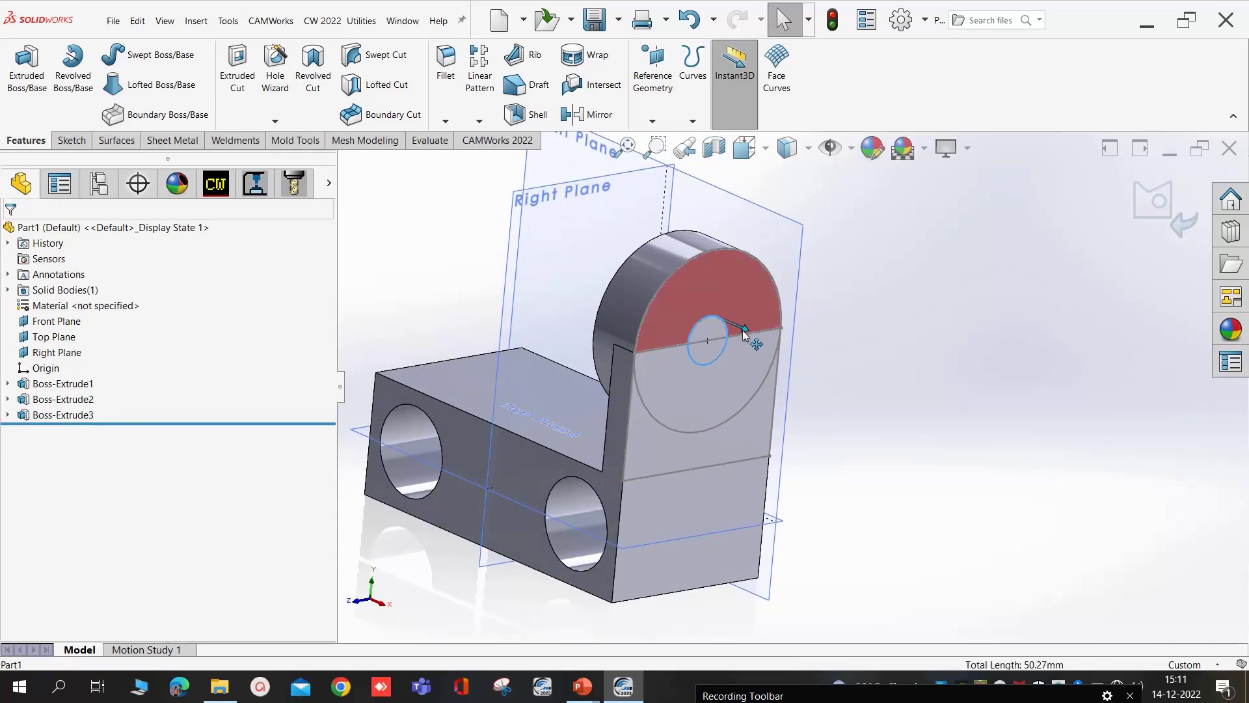
{"action": "left_click_drag", "start_coordinate": [745, 332], "coordinate": [833, 384]}
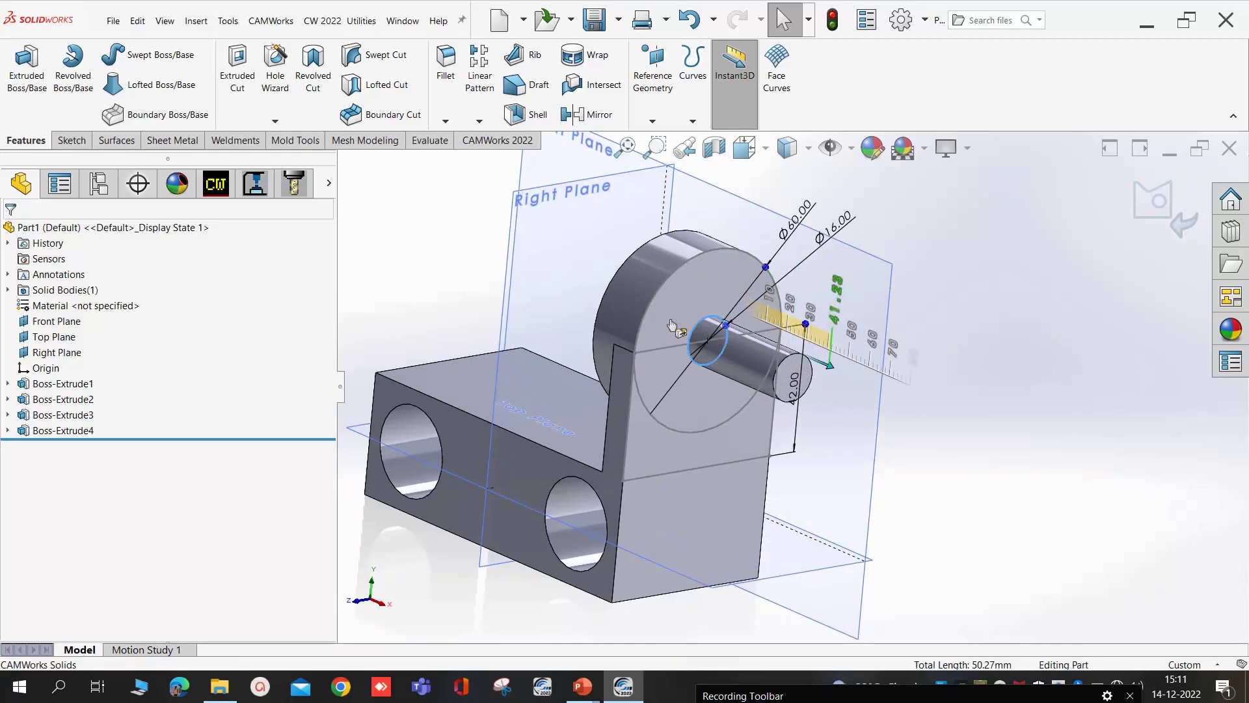
{"action": "left_click_drag", "start_coordinate": [832, 386], "coordinate": [580, 266]}
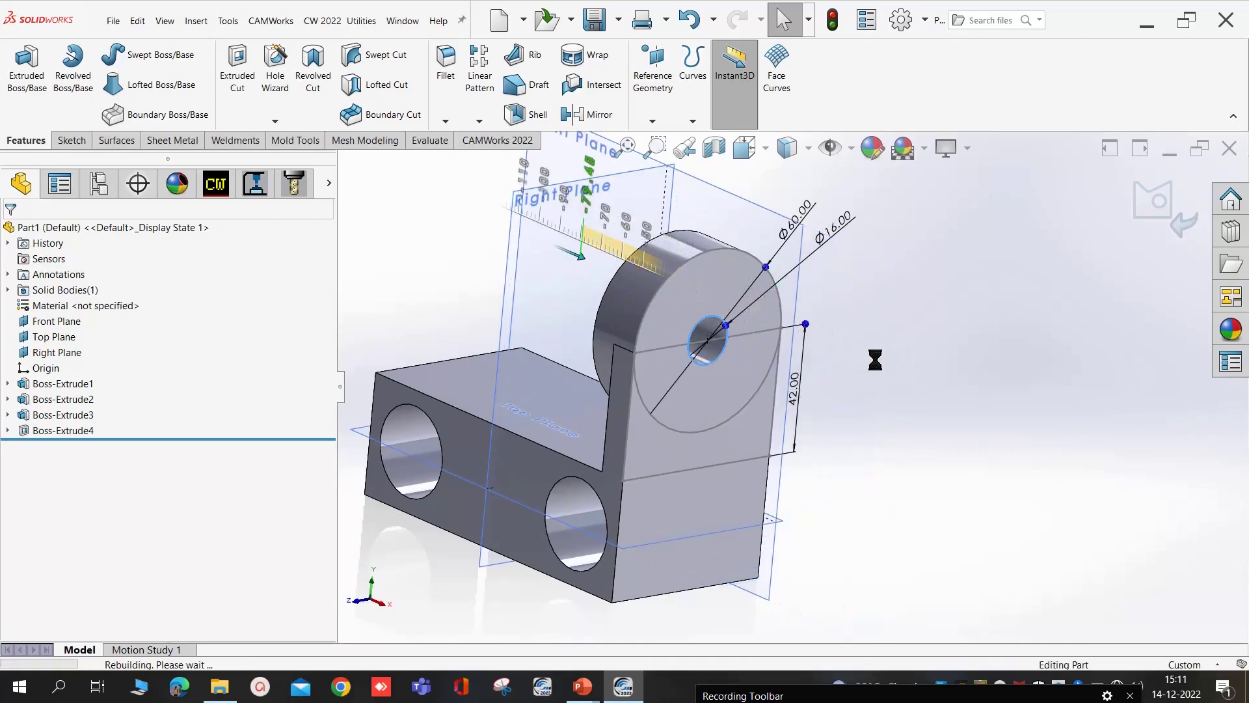
{"action": "mouse_move", "coordinate": [873, 357]}
{"action": "middle_mouse_down"}
{"action": "mouse_move", "coordinate": [901, 369]}
{"action": "mouse_move", "coordinate": [627, 285]}
{"action": "mouse_move", "coordinate": [675, 313]}
{"action": "middle_mouse_up"}
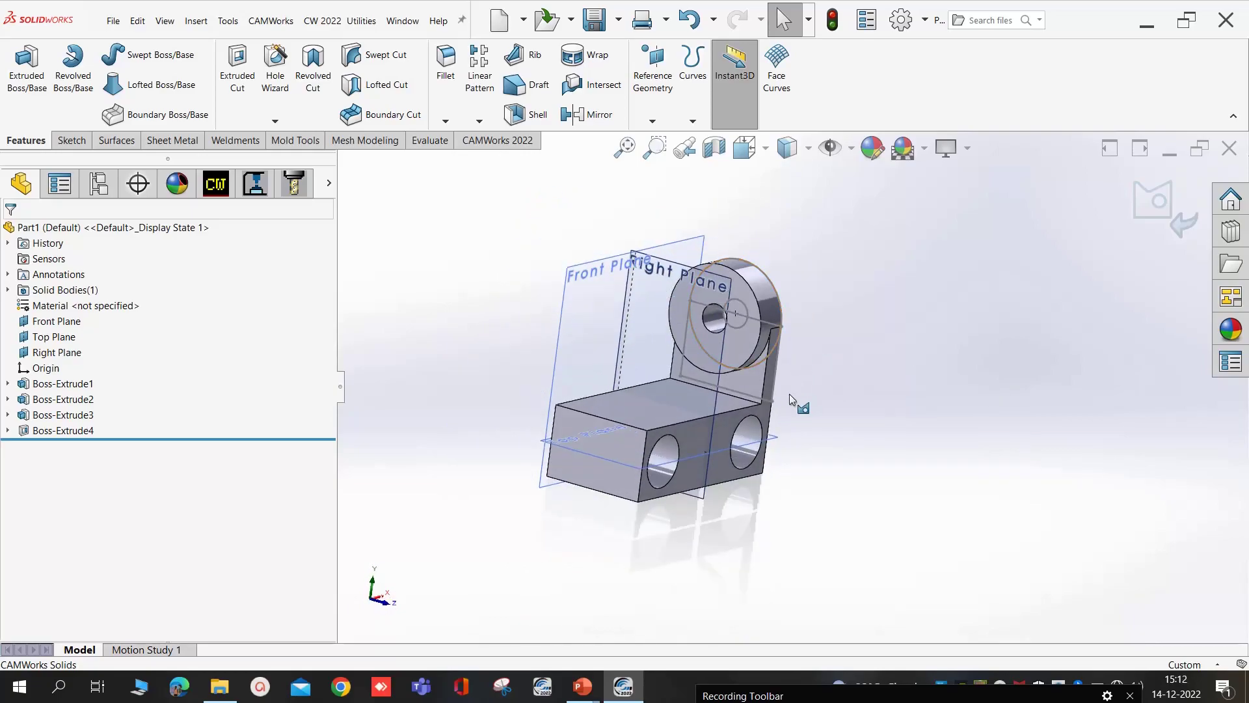
- Mirror the Boss-Extrude4 lug body across the Right Plane as Mirror1
{"action": "middle_click_drag", "start_coordinate": [694, 405], "coordinate": [662, 415]}
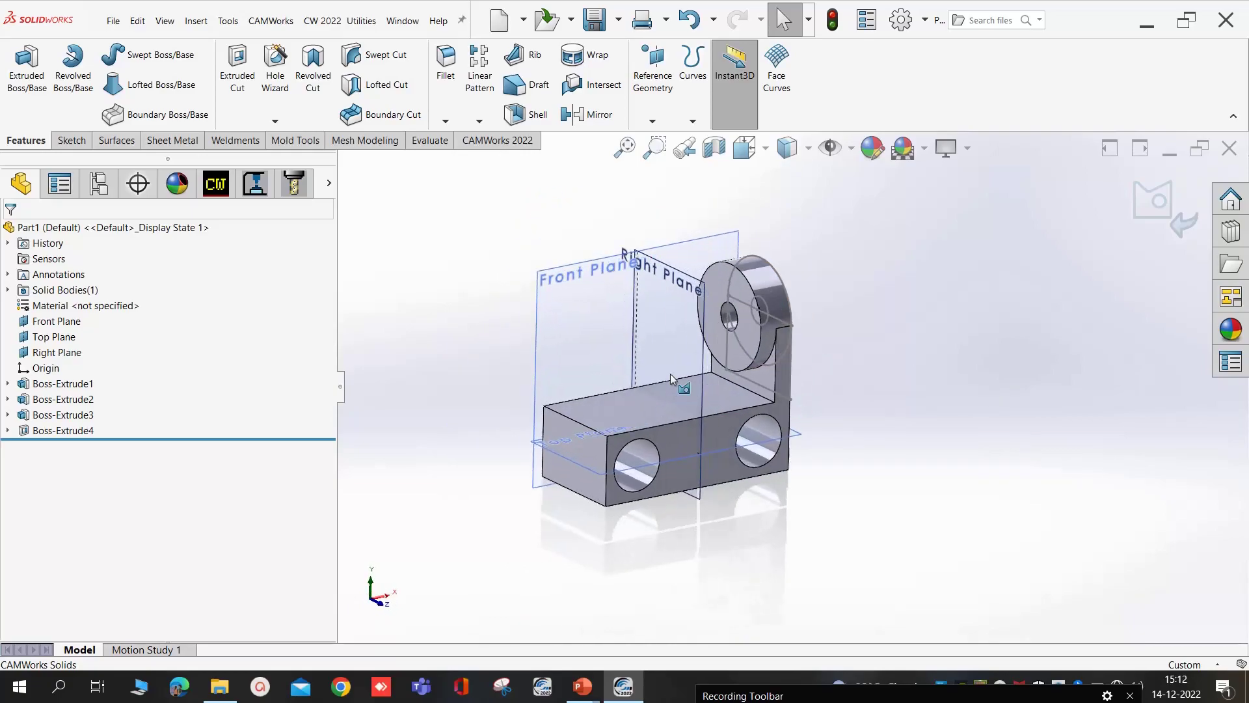
{"action": "scroll", "coordinate": [670, 374], "scroll_direction": "down", "scroll_amount": 2}
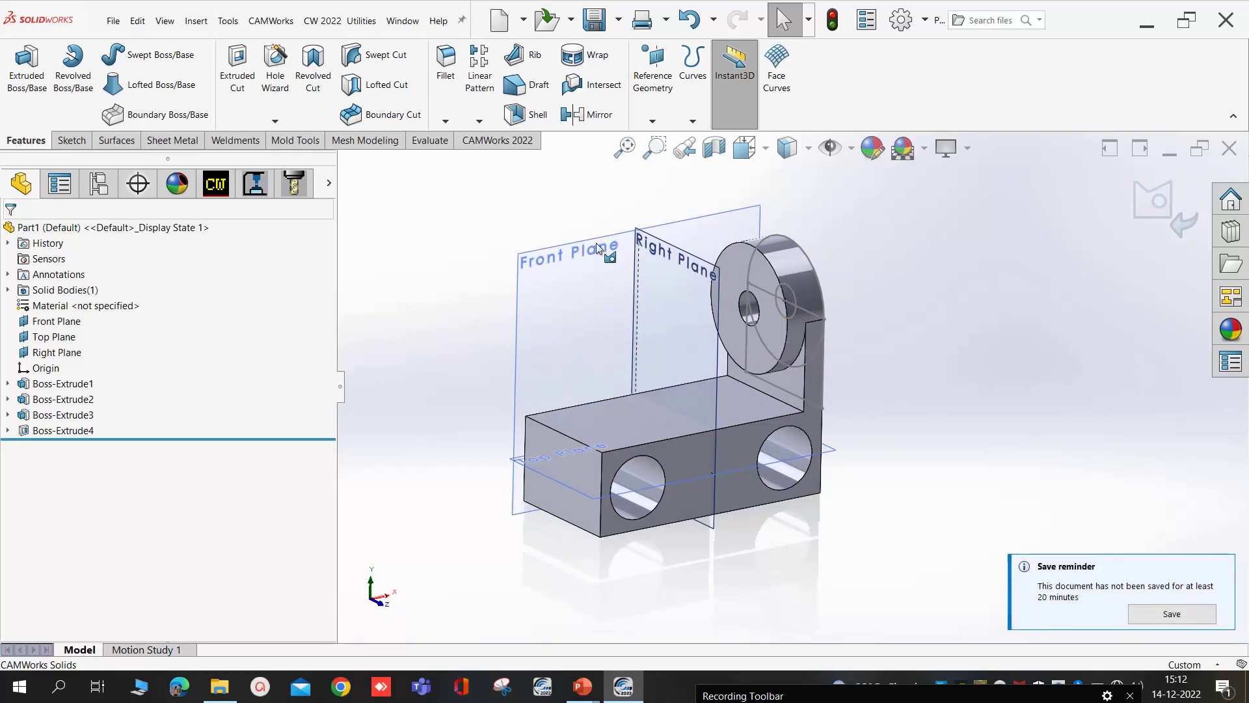
{"action": "left_click", "coordinate": [590, 115]}
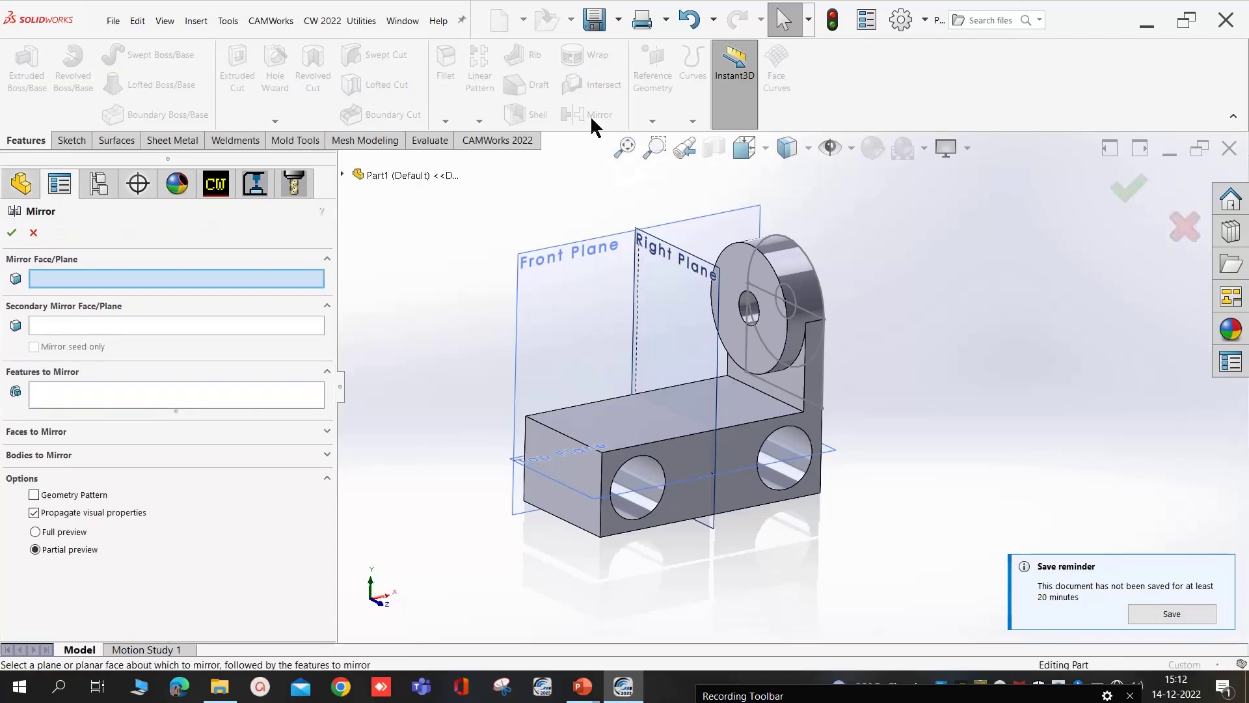
{"action": "left_click", "coordinate": [663, 252]}
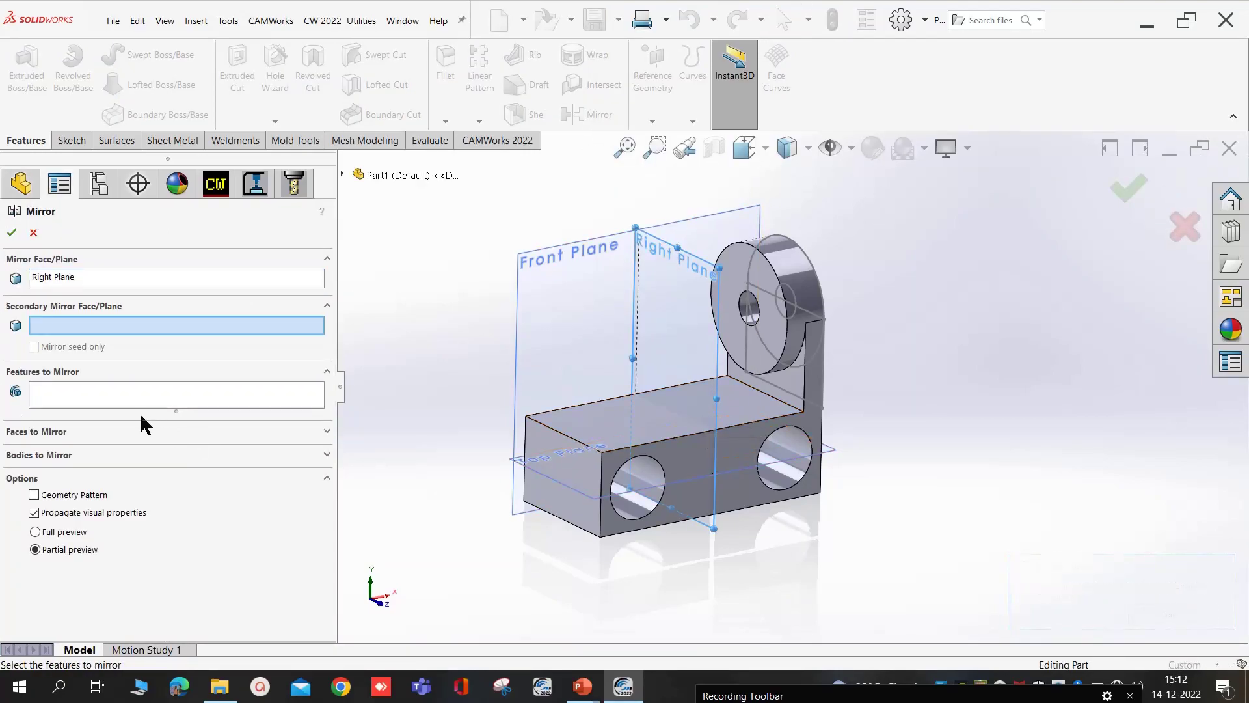
{"action": "left_click", "coordinate": [128, 455]}
{"action": "left_click", "coordinate": [819, 333]}
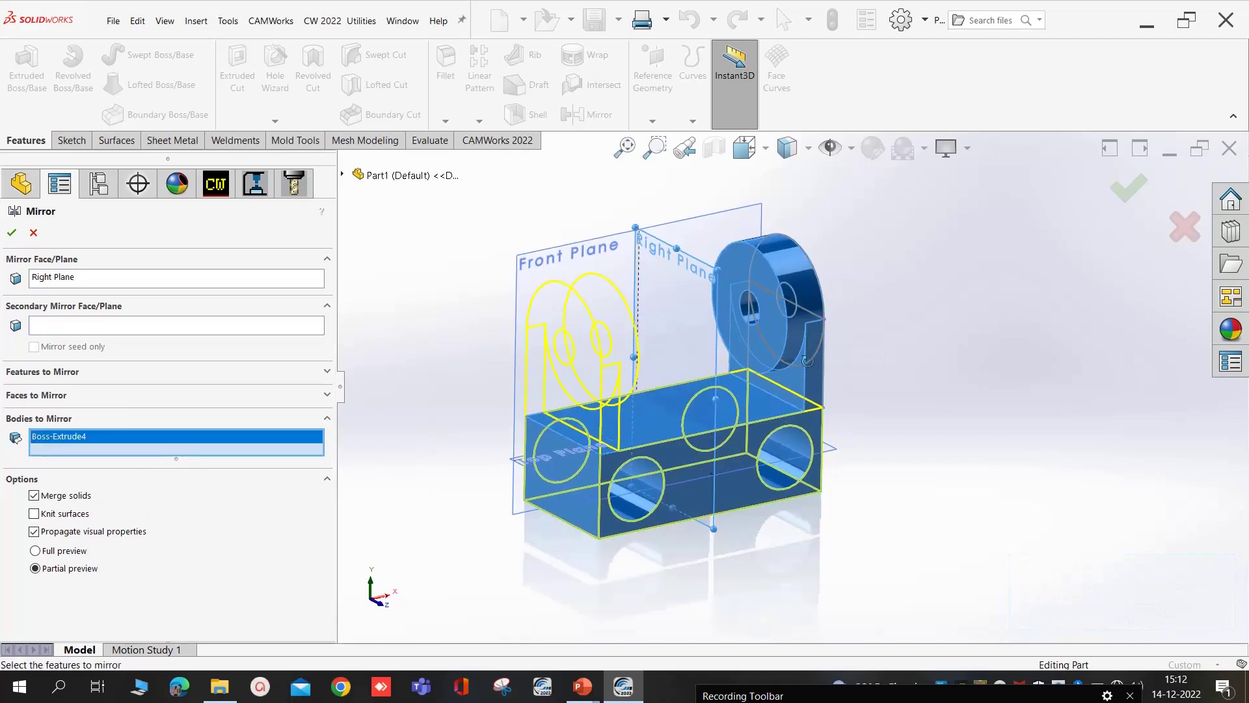
{"action": "left_click", "coordinate": [13, 233]}
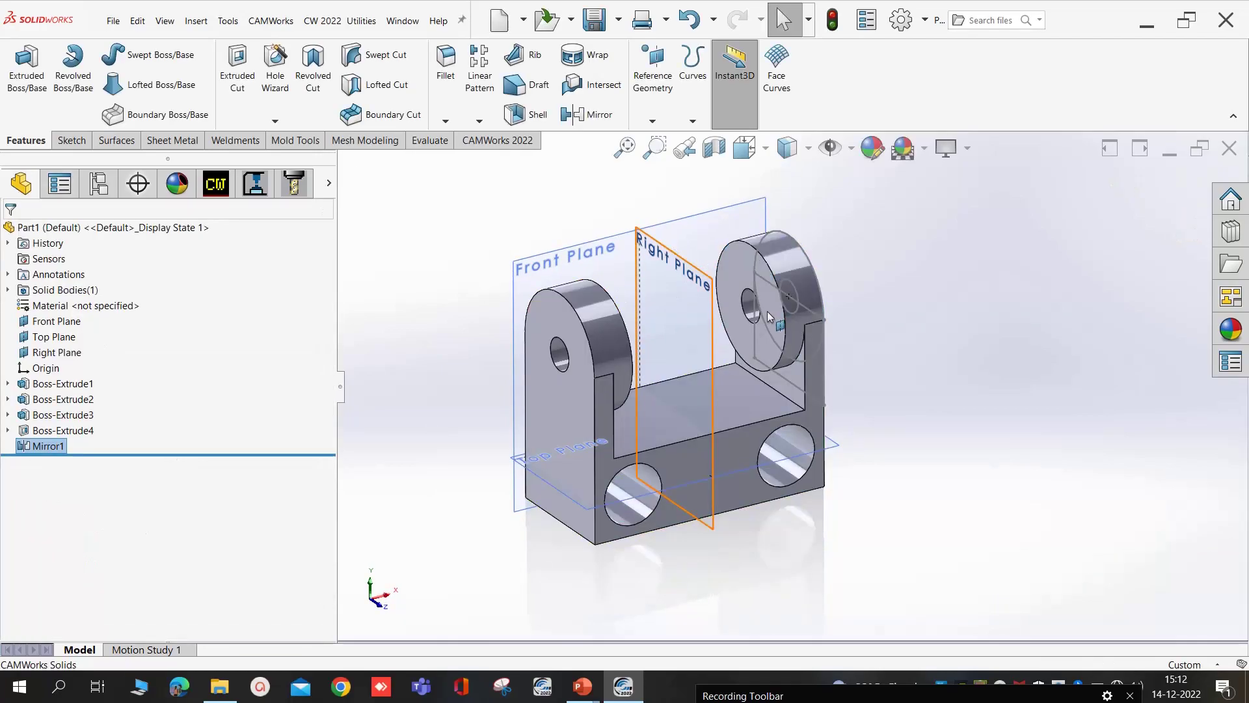
- Fillet the two lower outer base edges with a 20 mm radius as Fillet1
{"action": "mouse_move", "coordinate": [555, 362]}
{"action": "middle_mouse_down"}
{"action": "mouse_move", "coordinate": [519, 355]}
{"action": "mouse_move", "coordinate": [607, 385]}
{"action": "mouse_move", "coordinate": [638, 517]}
{"action": "mouse_move", "coordinate": [595, 341]}
{"action": "middle_mouse_up"}
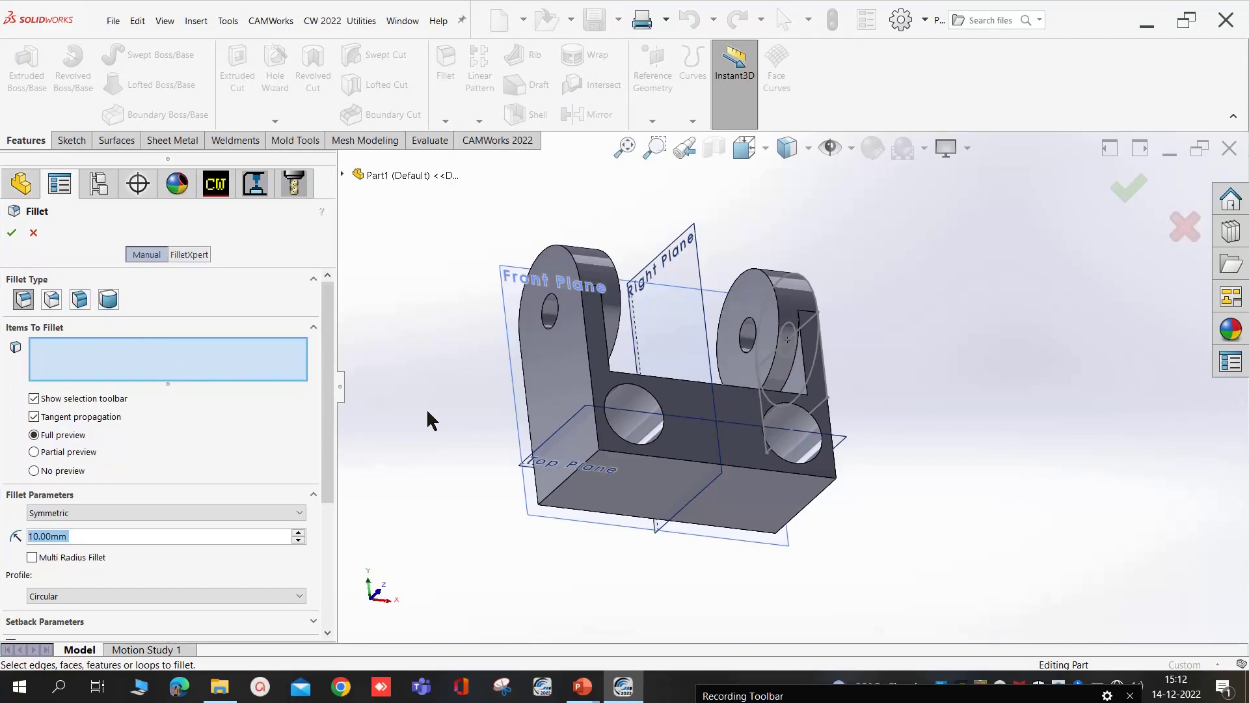
{"action": "middle_click_drag", "start_coordinate": [485, 447], "coordinate": [490, 440]}
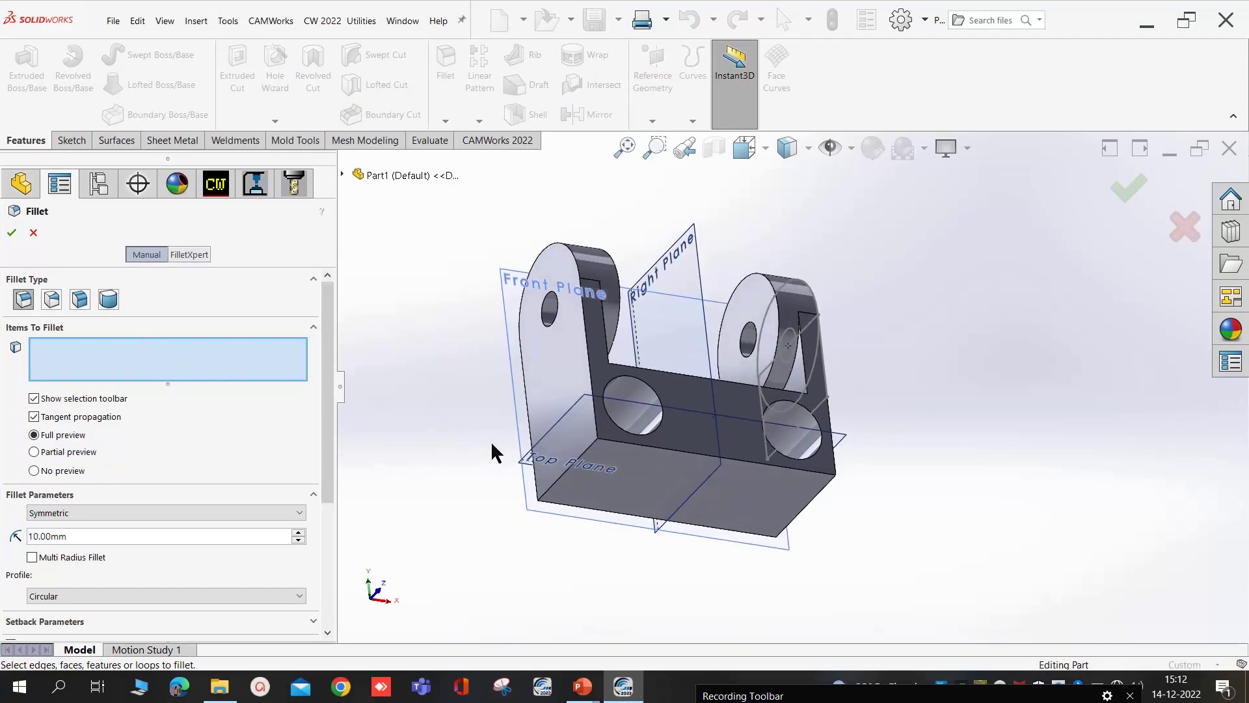
{"action": "left_click", "coordinate": [591, 449]}
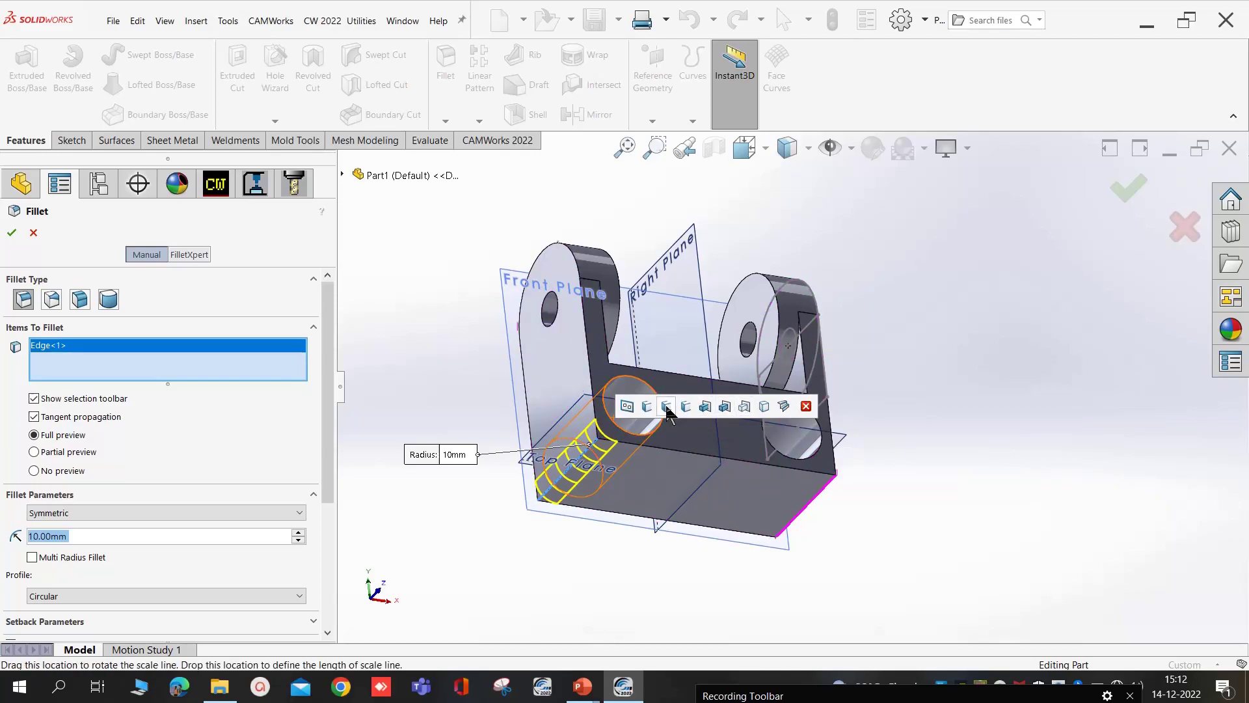
{"action": "left_click", "coordinate": [666, 407]}
{"action": "mouse_move", "coordinate": [1019, 386]}
{"action": "middle_mouse_down"}
{"action": "mouse_move", "coordinate": [964, 494]}
{"action": "mouse_move", "coordinate": [697, 530]}
{"action": "middle_mouse_up"}
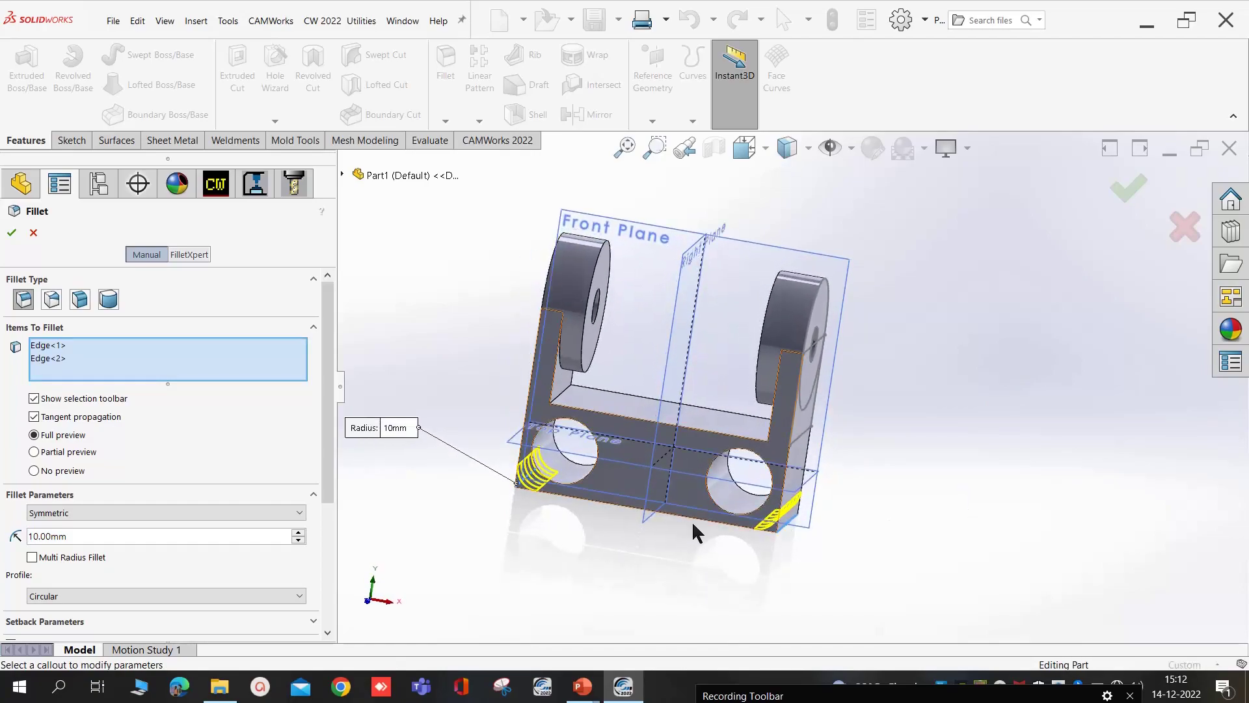
{"action": "middle_click_drag", "start_coordinate": [638, 558], "coordinate": [325, 556]}
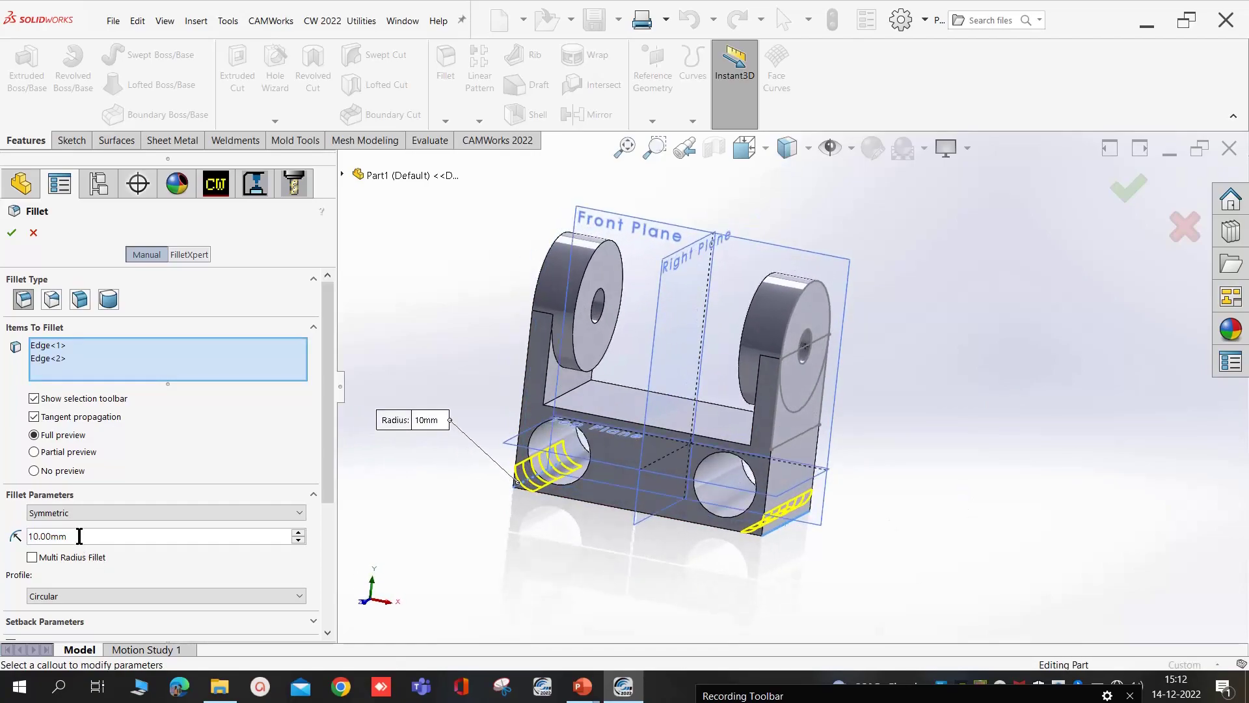
{"action": "type", "text": "20"}
{"action": "key", "text": "Return"}
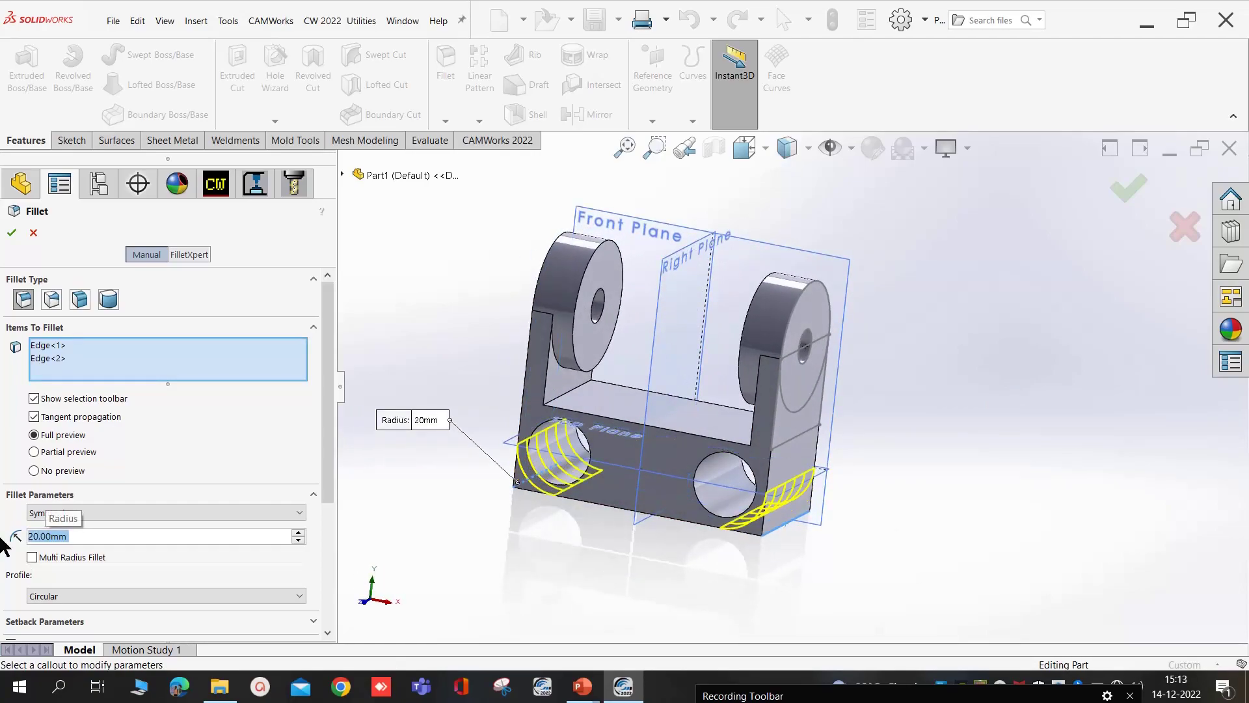
{"action": "middle_click_drag", "start_coordinate": [566, 472], "coordinate": [449, 435]}
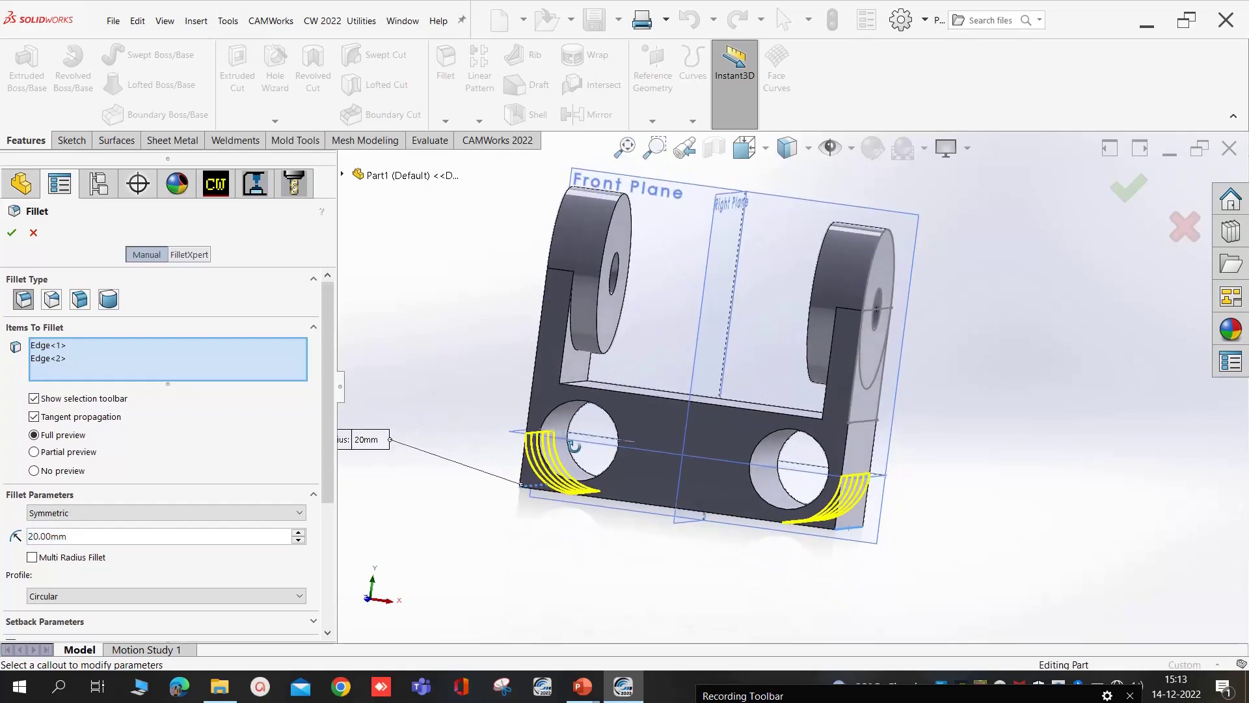
{"action": "left_click", "coordinate": [11, 233]}
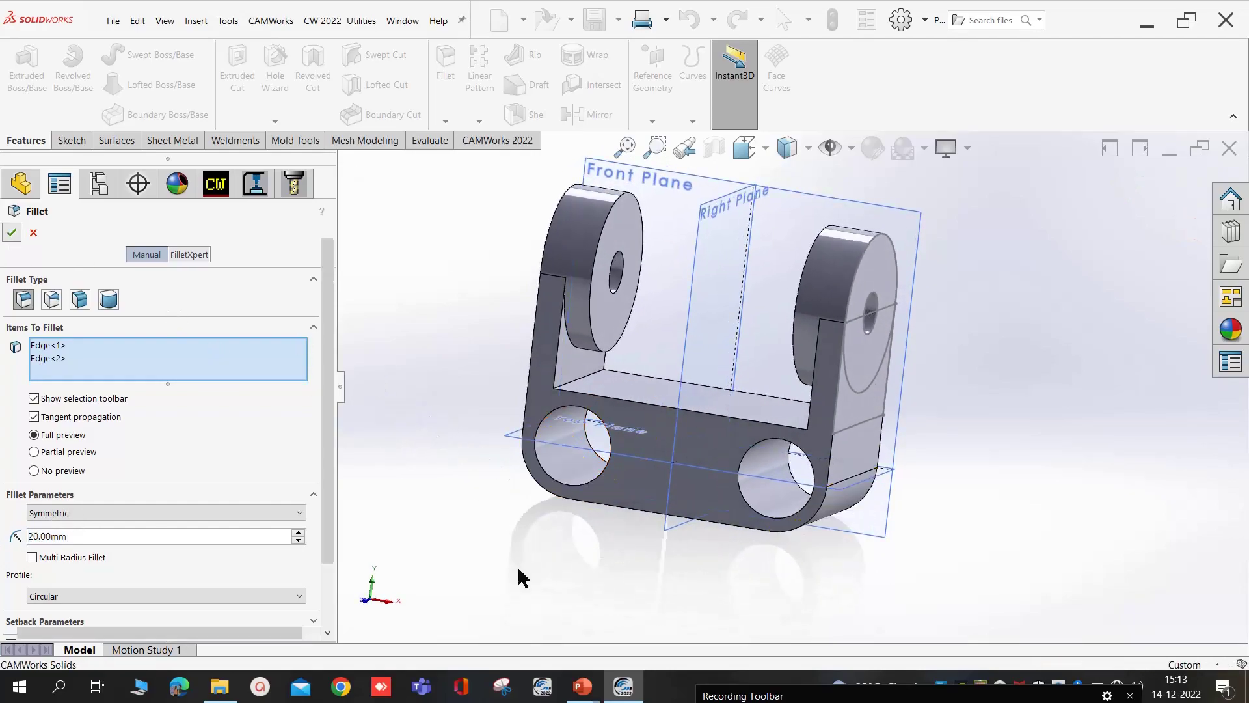
{"action": "middle_click_drag", "start_coordinate": [538, 541], "coordinate": [442, 158]}
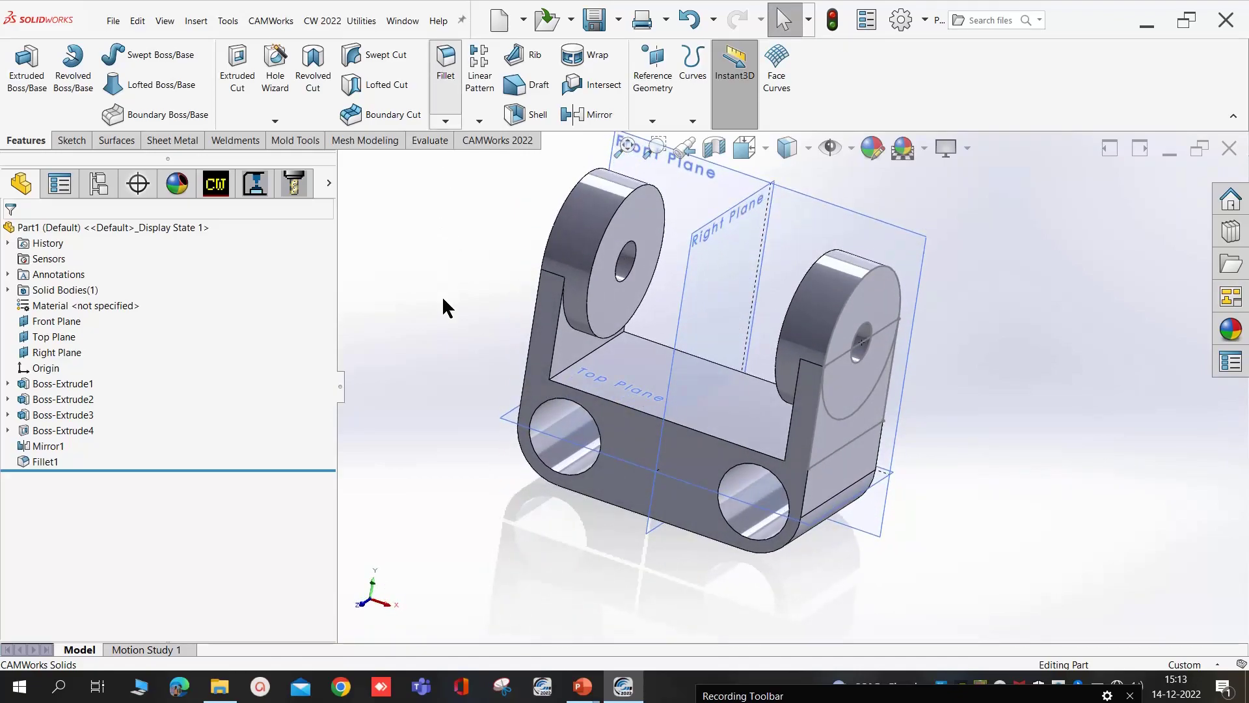
- Start a new 2 mm fillet on one base edge
{"action": "key", "text": "Return"}
{"action": "middle_click_drag", "start_coordinate": [440, 315], "coordinate": [498, 349]}
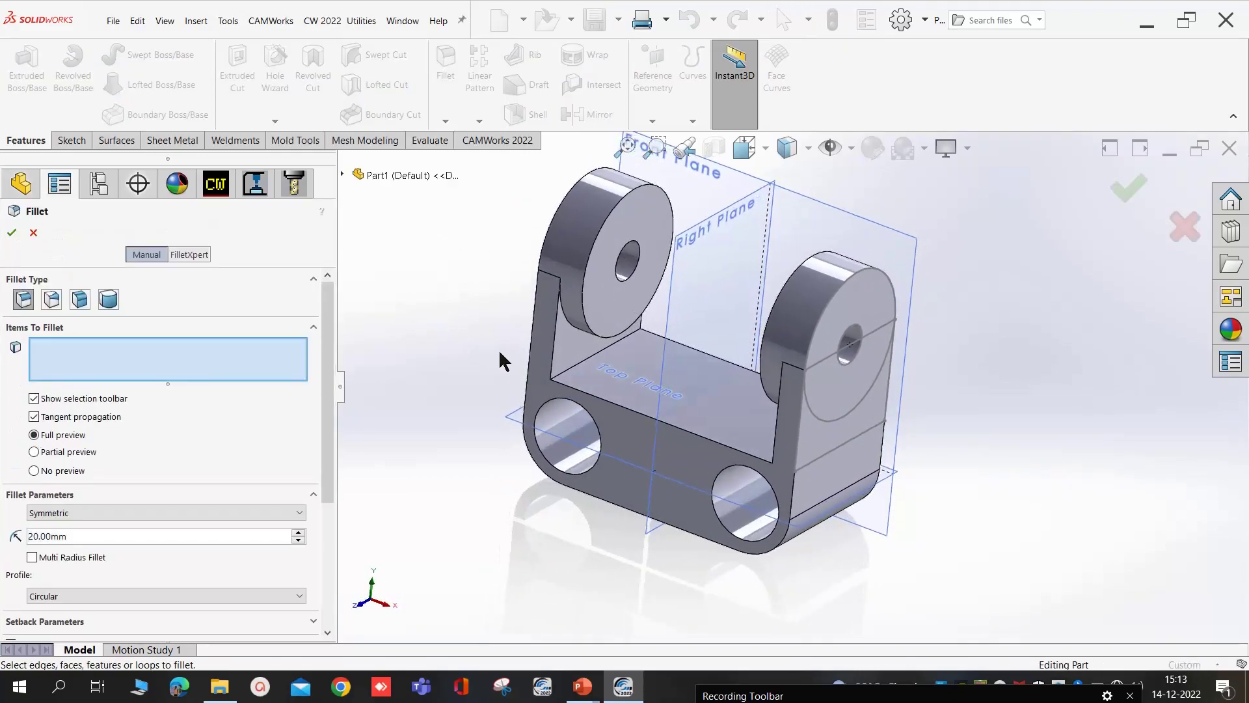
{"action": "left_click", "coordinate": [532, 339]}
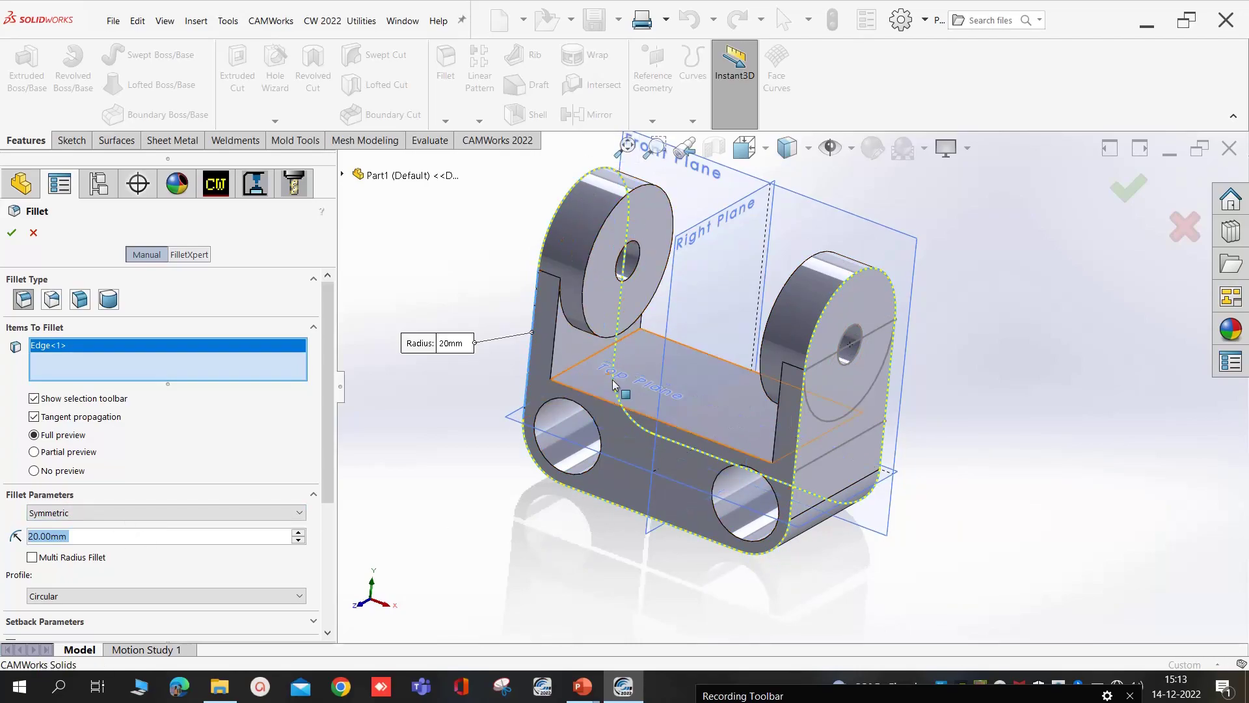
{"action": "type", "text": "2"}
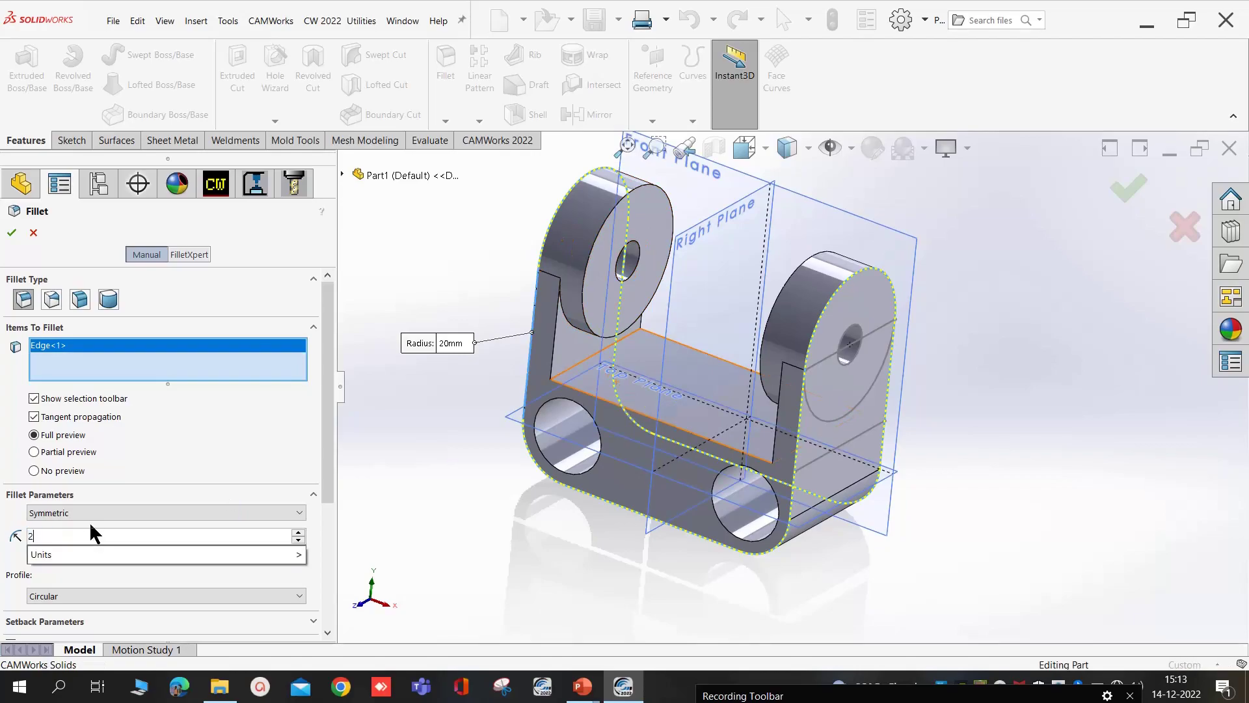
{"action": "key", "text": "Tab"}
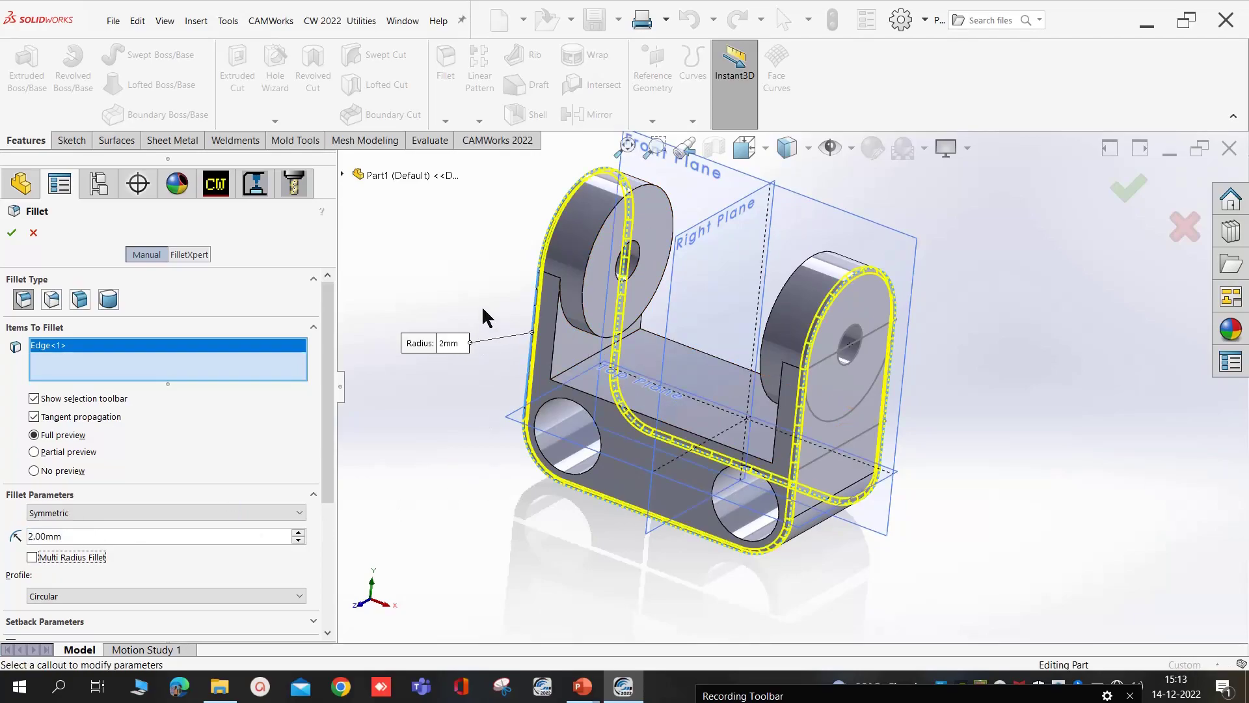
- Add the front and back outer edge loops to the fillet and apply it
{"action": "mouse_move", "coordinate": [400, 281]}
{"action": "middle_mouse_down"}
{"action": "mouse_move", "coordinate": [440, 237]}
{"action": "mouse_move", "coordinate": [513, 257]}
{"action": "mouse_move", "coordinate": [426, 245]}
{"action": "mouse_move", "coordinate": [410, 287]}
{"action": "mouse_move", "coordinate": [495, 352]}
{"action": "middle_mouse_up"}
{"action": "scroll", "coordinate": [573, 412], "scroll_direction": "down", "scroll_amount": 3}
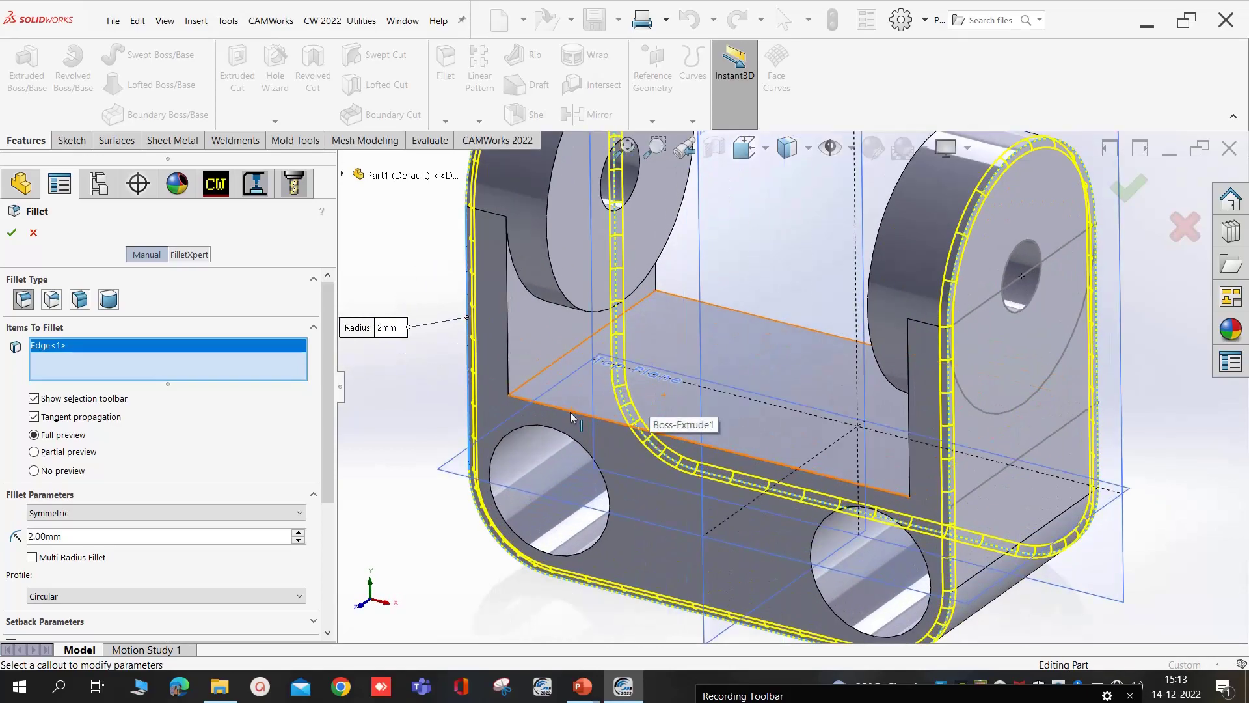
{"action": "right_click", "coordinate": [571, 413]}
{"action": "left_click", "coordinate": [635, 589]}
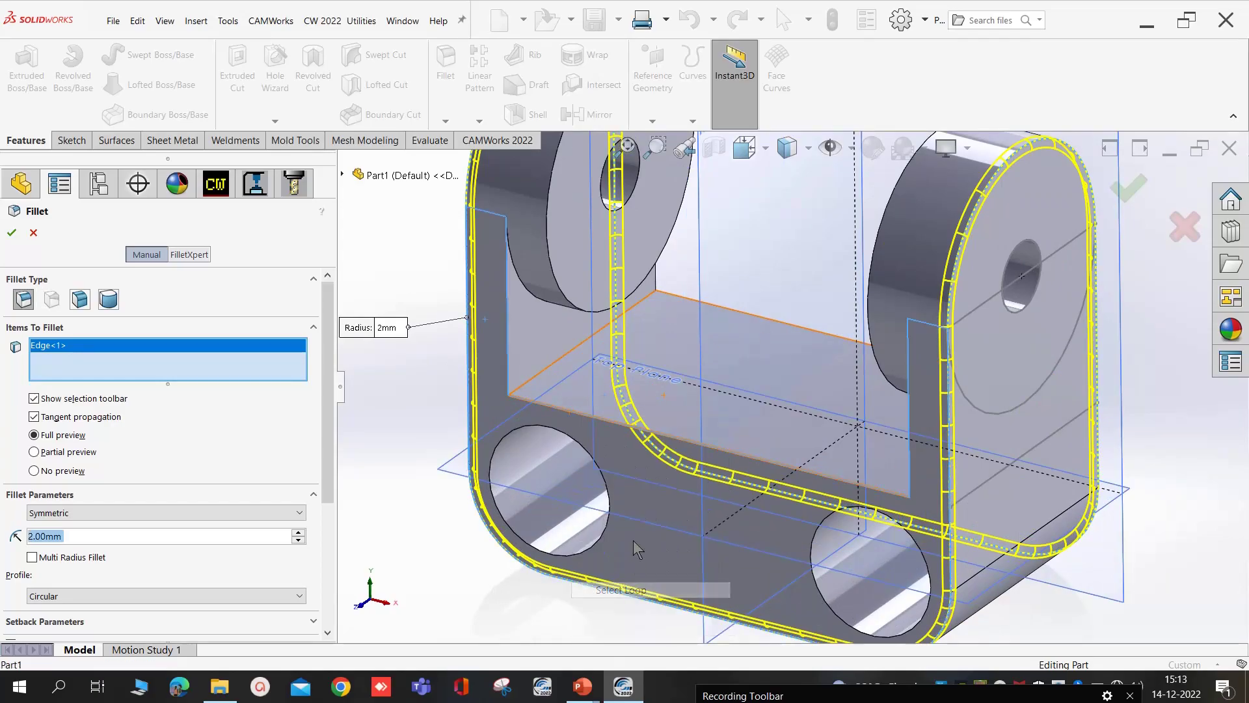
{"action": "middle_click_drag", "start_coordinate": [681, 372], "coordinate": [759, 449]}
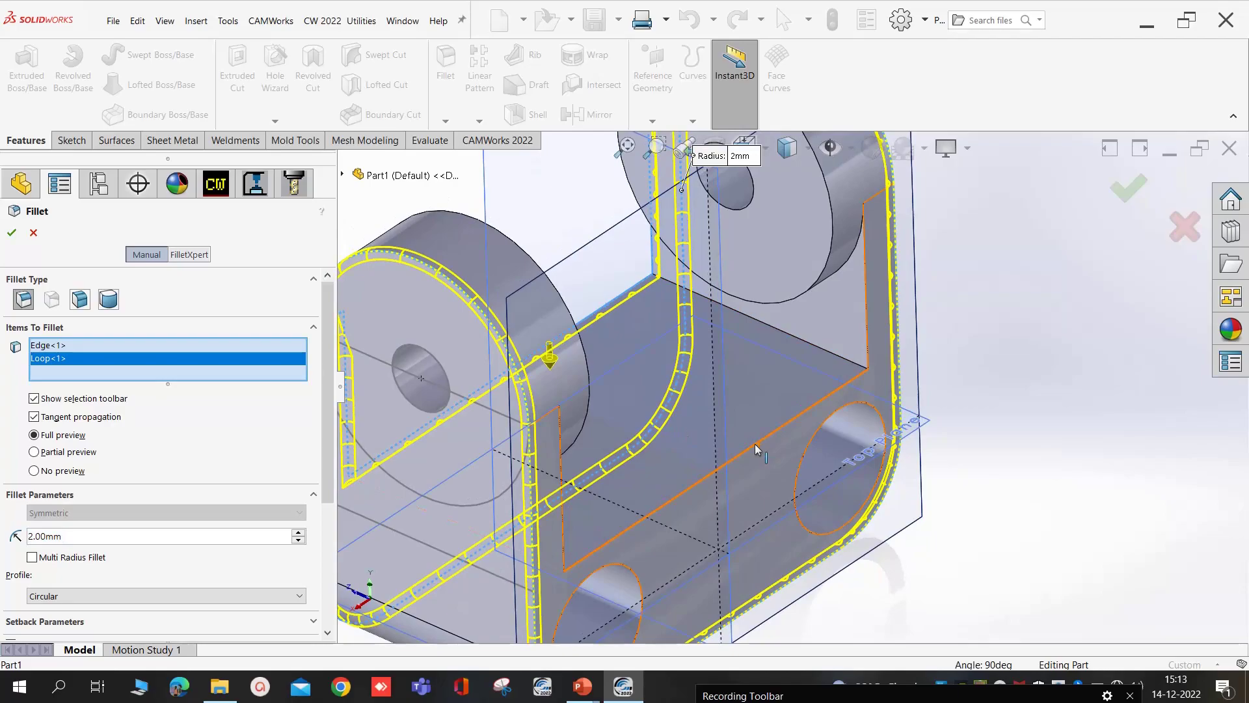
{"action": "right_click", "coordinate": [759, 449]}
{"action": "left_click", "coordinate": [806, 621]}
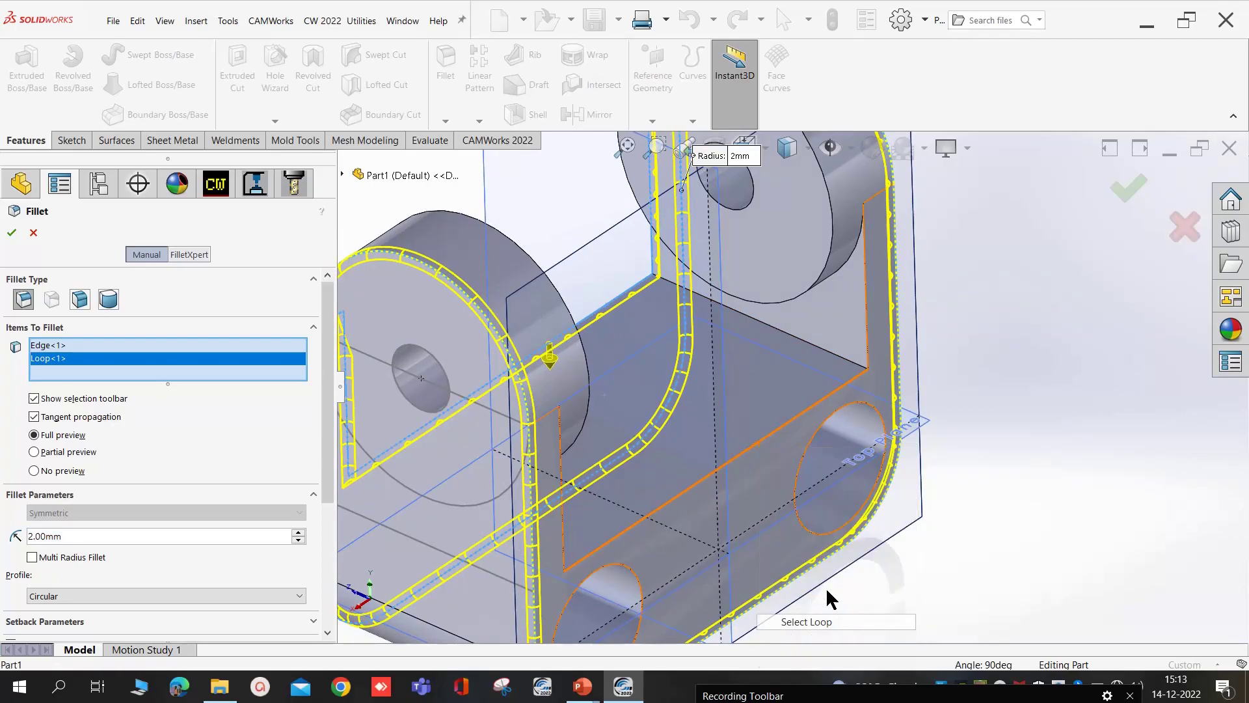
{"action": "key", "text": "f"}
{"action": "mouse_move", "coordinate": [728, 403]}
{"action": "middle_mouse_down"}
{"action": "mouse_move", "coordinate": [840, 371]}
{"action": "mouse_move", "coordinate": [907, 427]}
{"action": "mouse_move", "coordinate": [870, 462]}
{"action": "middle_mouse_up"}
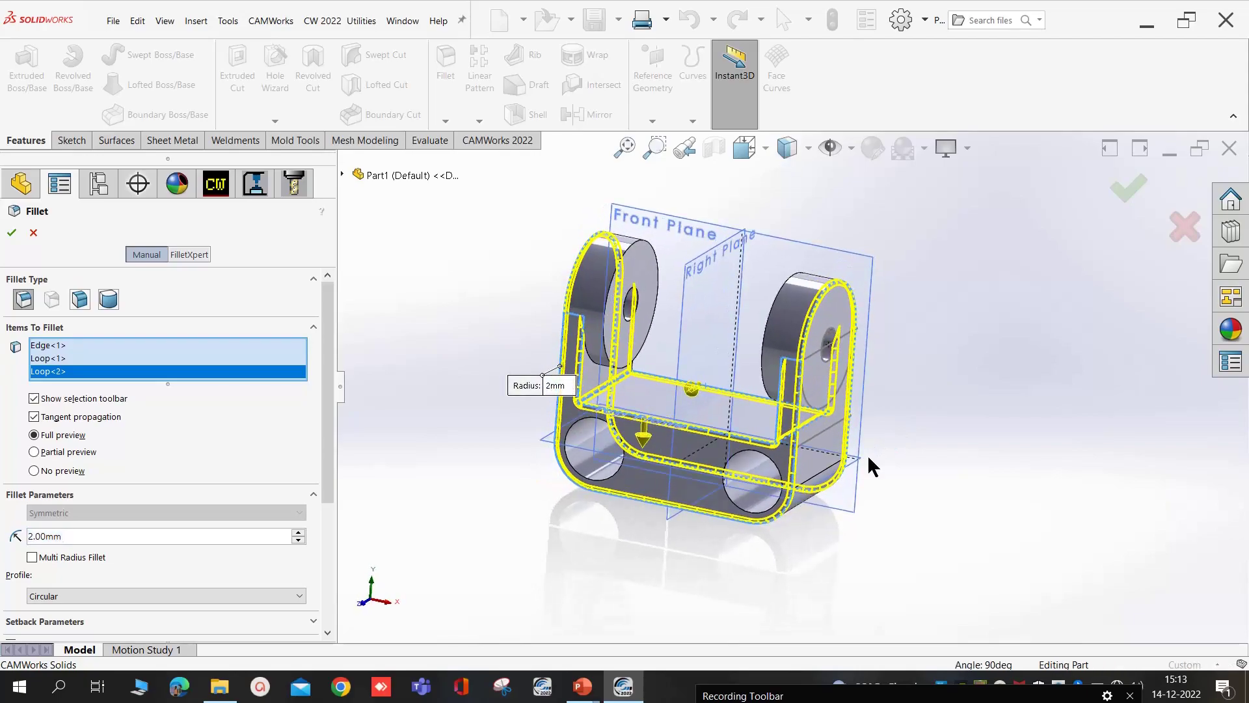
{"action": "left_click", "coordinate": [12, 233]}
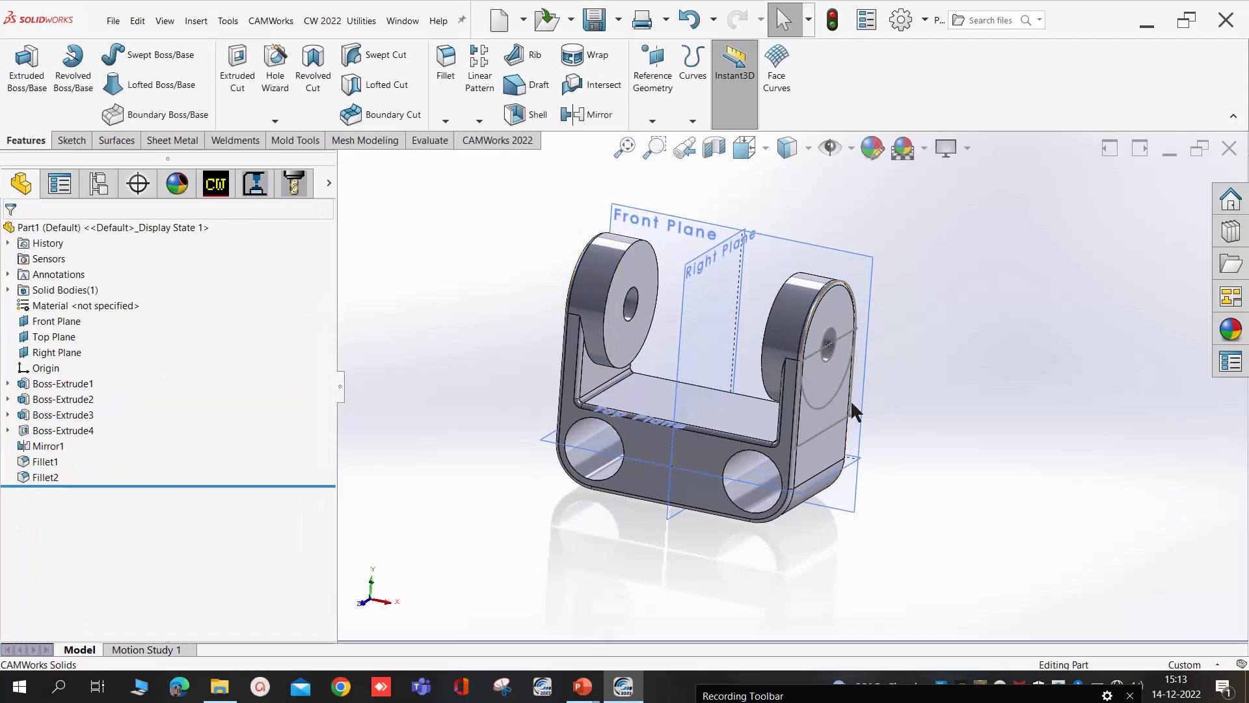
- Copy the 2 mm fillet onto the lug's circular rim, creating Fillet3
{"action": "mouse_move", "coordinate": [855, 410]}
{"action": "middle_mouse_down"}
{"action": "mouse_move", "coordinate": [737, 399]}
{"action": "mouse_move", "coordinate": [782, 333]}
{"action": "middle_mouse_up"}
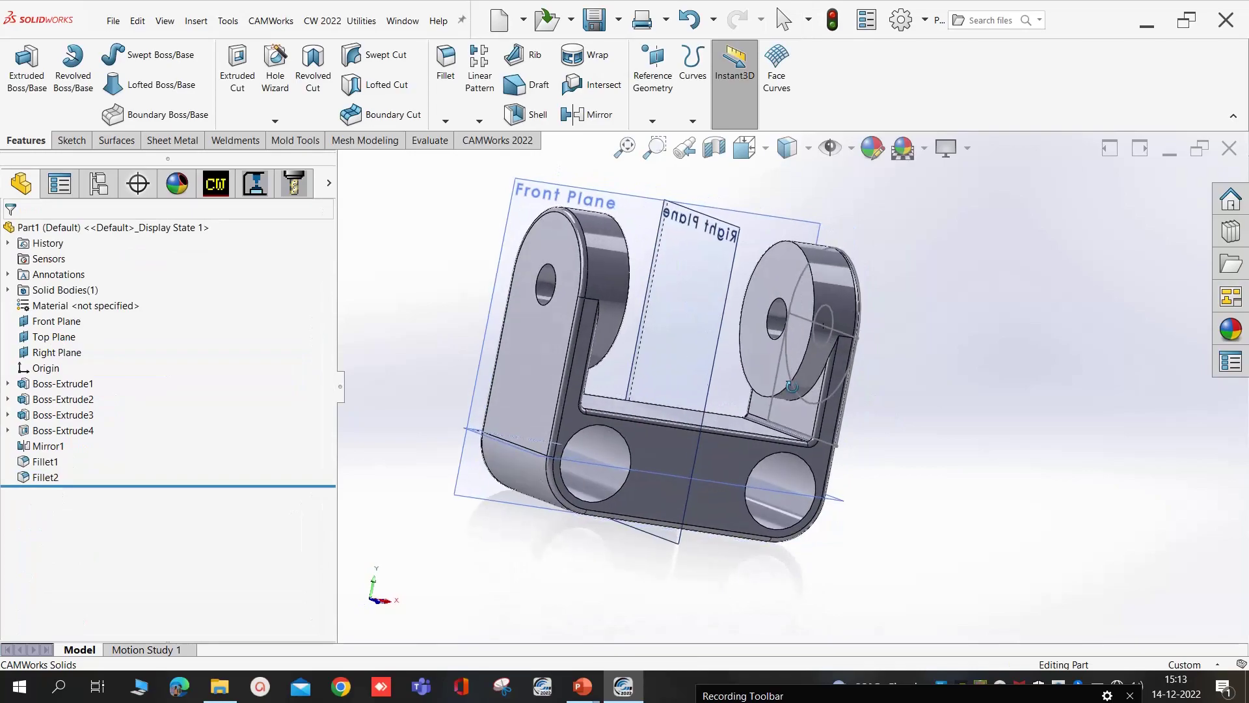
{"action": "scroll", "coordinate": [782, 334], "scroll_direction": "down", "scroll_amount": 2}
{"action": "scroll", "coordinate": [782, 333], "scroll_direction": "down", "scroll_amount": 1}
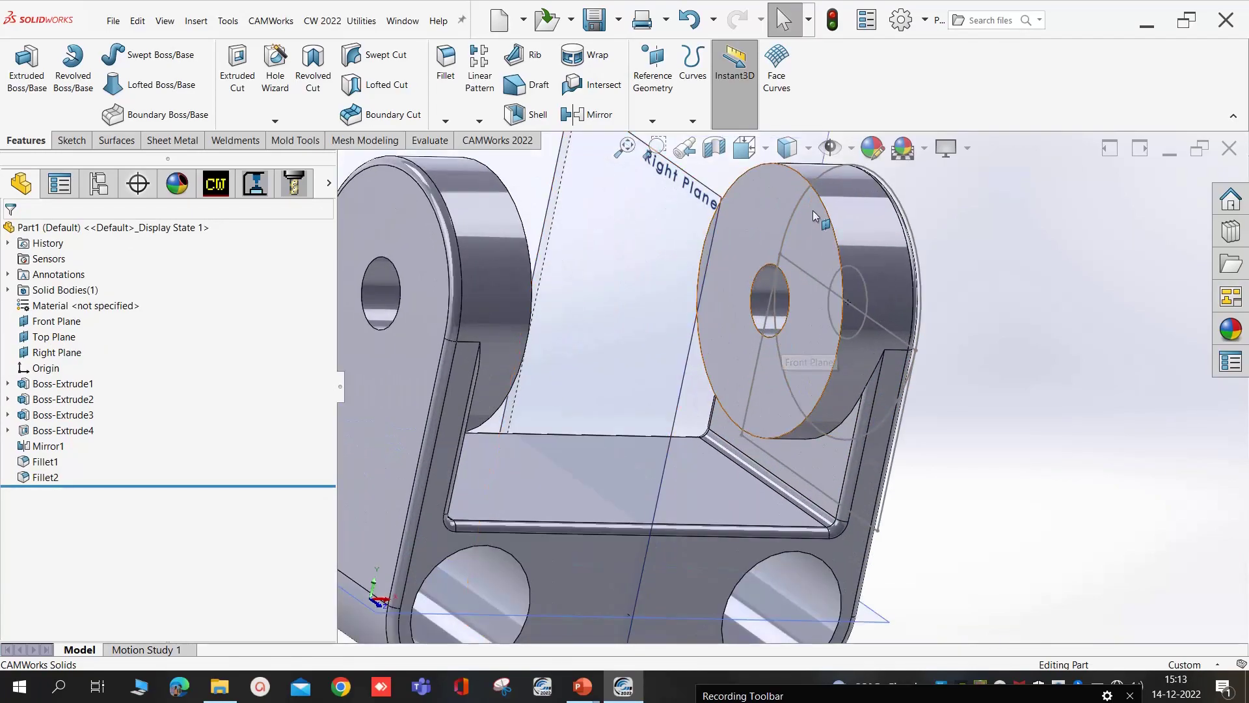
{"action": "left_click", "coordinate": [851, 478]}
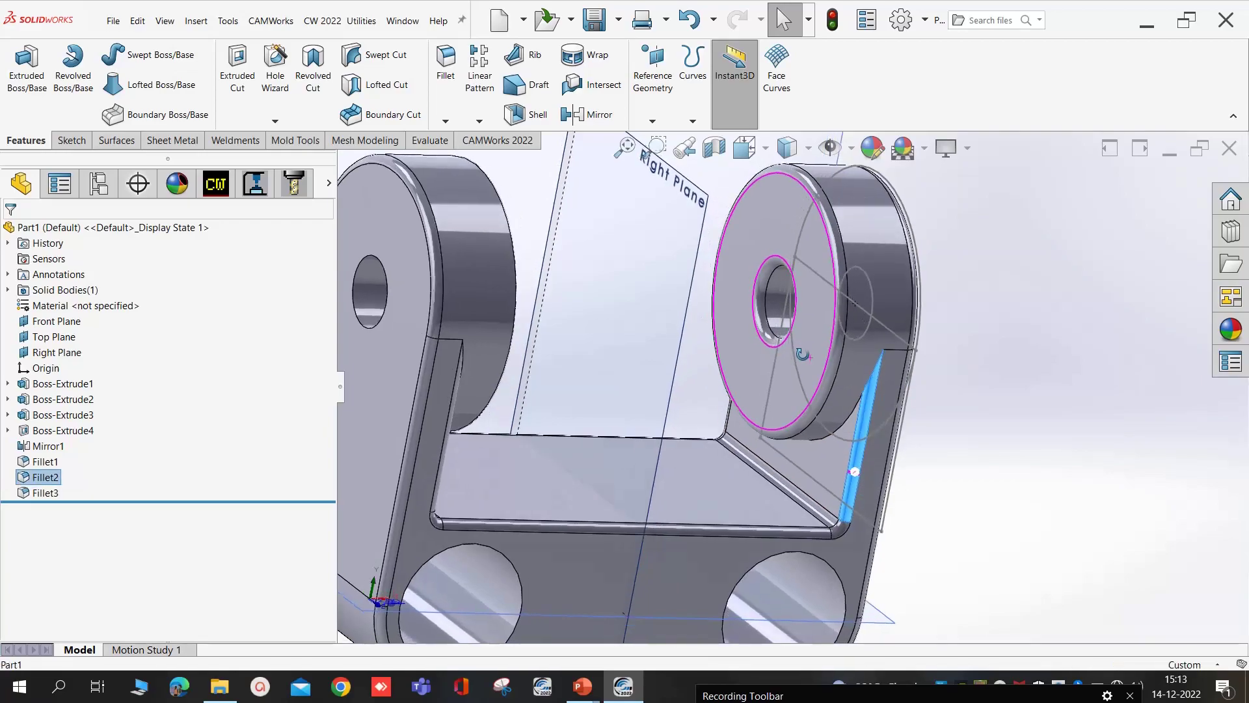
{"action": "left_click_drag", "start_coordinate": [810, 361], "coordinate": [792, 303]}
- Reorder Fillet3 in the feature tree to sit before Mirror1
{"action": "scroll", "coordinate": [792, 301], "scroll_direction": "up", "scroll_amount": 5}
{"action": "mouse_move", "coordinate": [716, 326]}
{"action": "middle_mouse_down"}
{"action": "mouse_move", "coordinate": [612, 347]}
{"action": "mouse_move", "coordinate": [95, 568]}
{"action": "middle_mouse_up"}
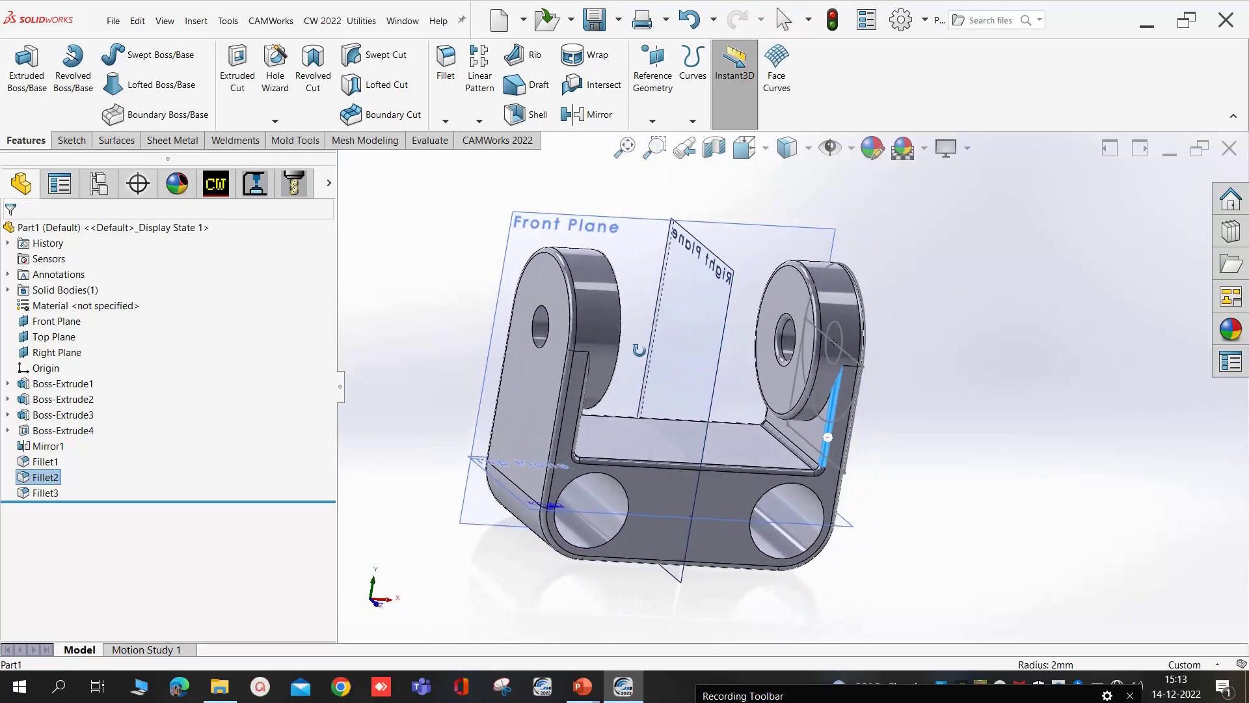
{"action": "left_click", "coordinate": [47, 493]}
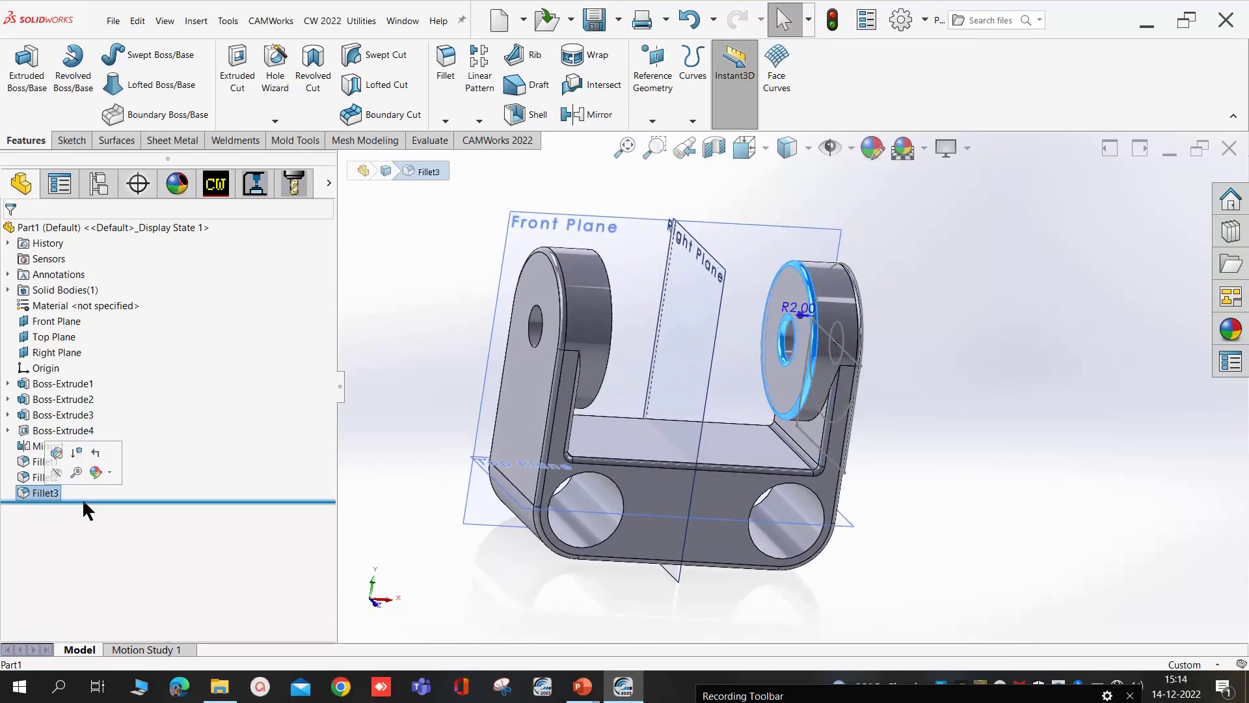
{"action": "mouse_move", "coordinate": [352, 494]}
{"action": "middle_mouse_down"}
{"action": "mouse_move", "coordinate": [622, 472]}
{"action": "mouse_move", "coordinate": [377, 510]}
{"action": "middle_mouse_up"}
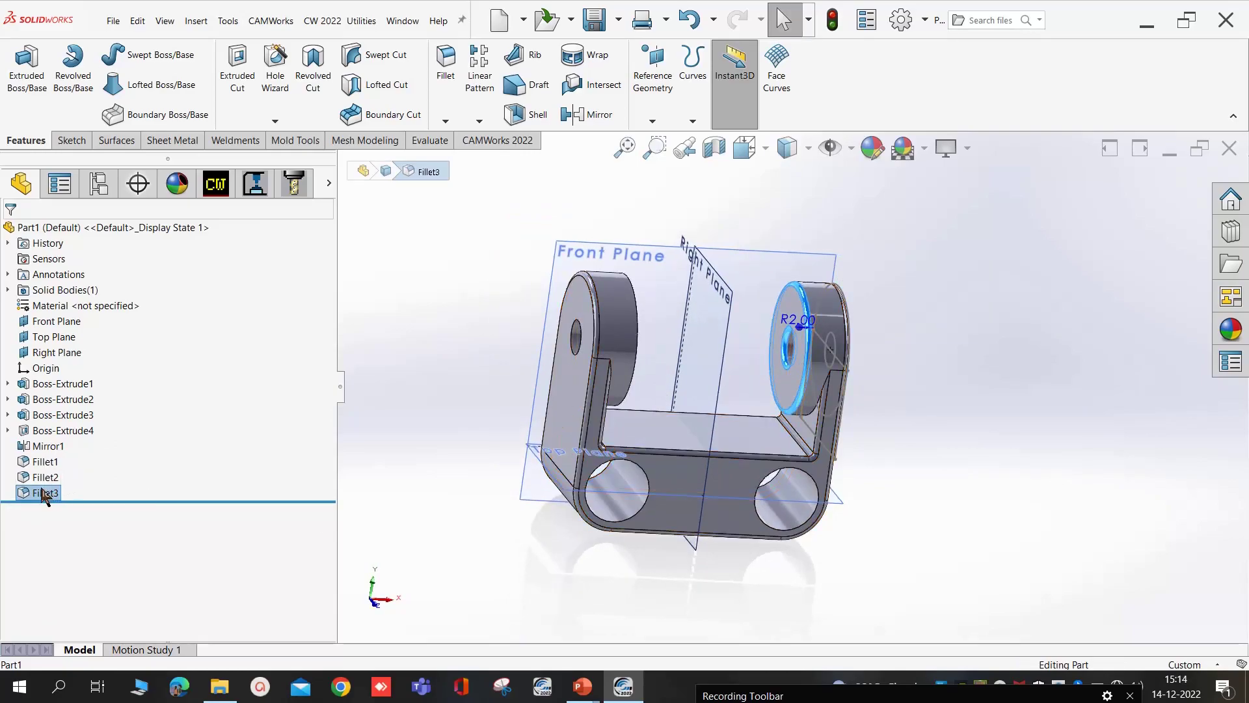
{"action": "left_click_drag", "start_coordinate": [44, 493], "coordinate": [40, 434]}
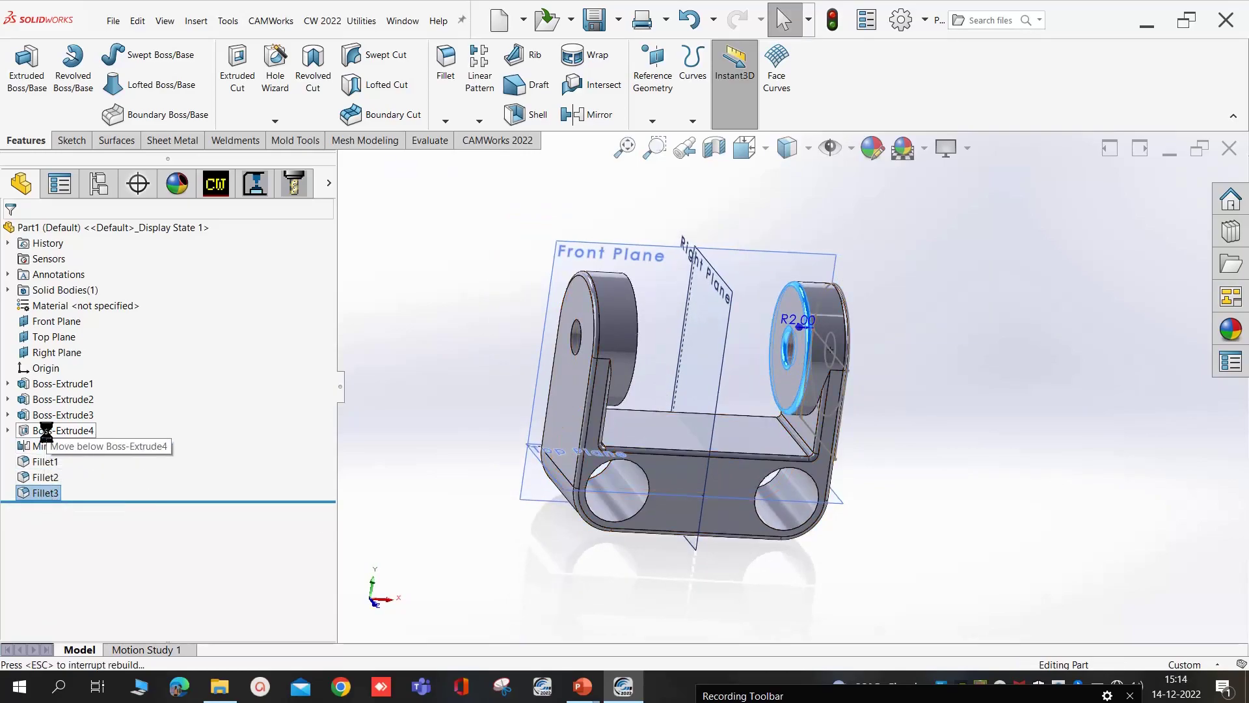
{"action": "middle_click_drag", "start_coordinate": [670, 378], "coordinate": [606, 381]}
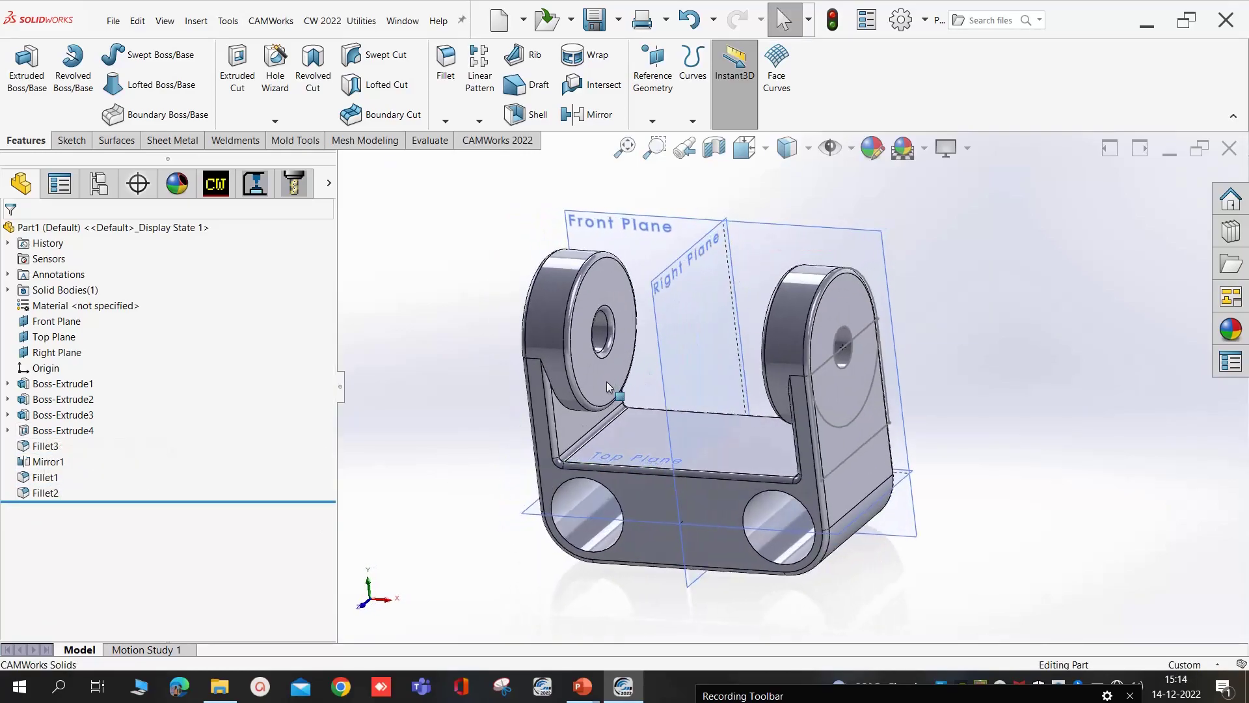
{"action": "mouse_move", "coordinate": [630, 317]}
{"action": "middle_mouse_down"}
{"action": "mouse_move", "coordinate": [658, 334]}
{"action": "mouse_move", "coordinate": [636, 401]}
{"action": "mouse_move", "coordinate": [720, 411]}
{"action": "middle_mouse_up"}
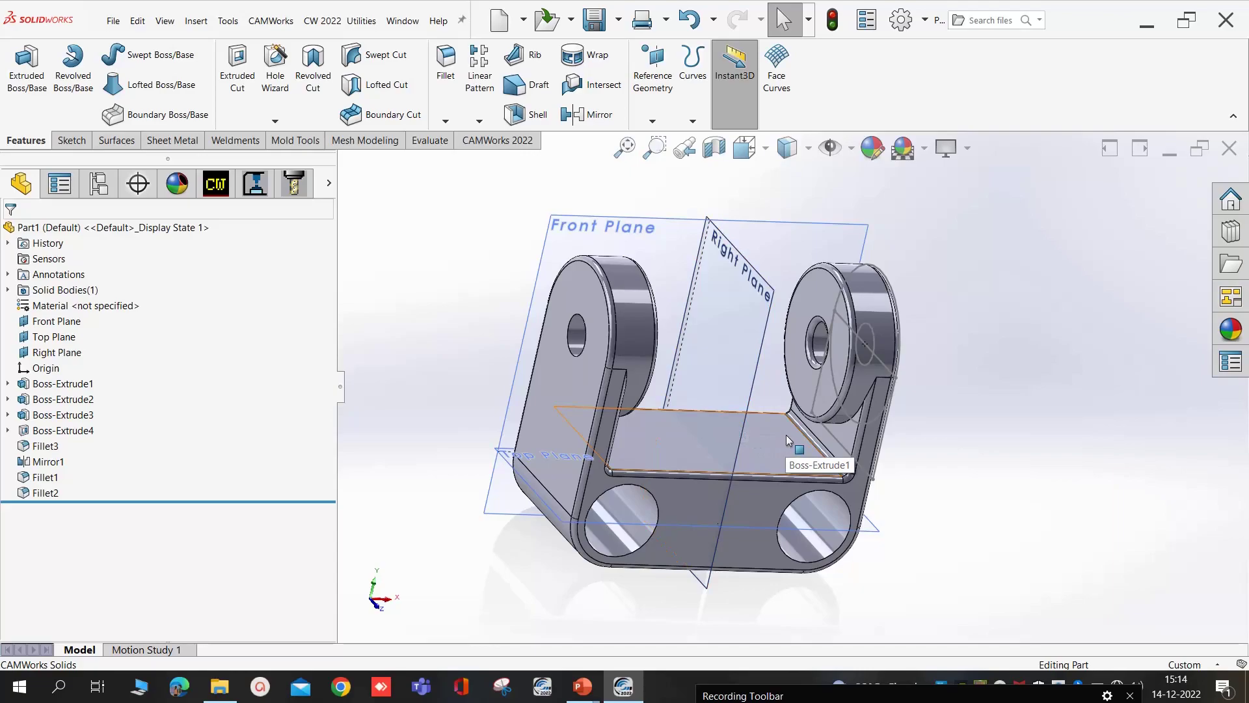
{"action": "scroll", "coordinate": [841, 509], "scroll_direction": "down", "scroll_amount": 5}
{"action": "scroll", "coordinate": [841, 509], "scroll_direction": "down", "scroll_amount": 3}
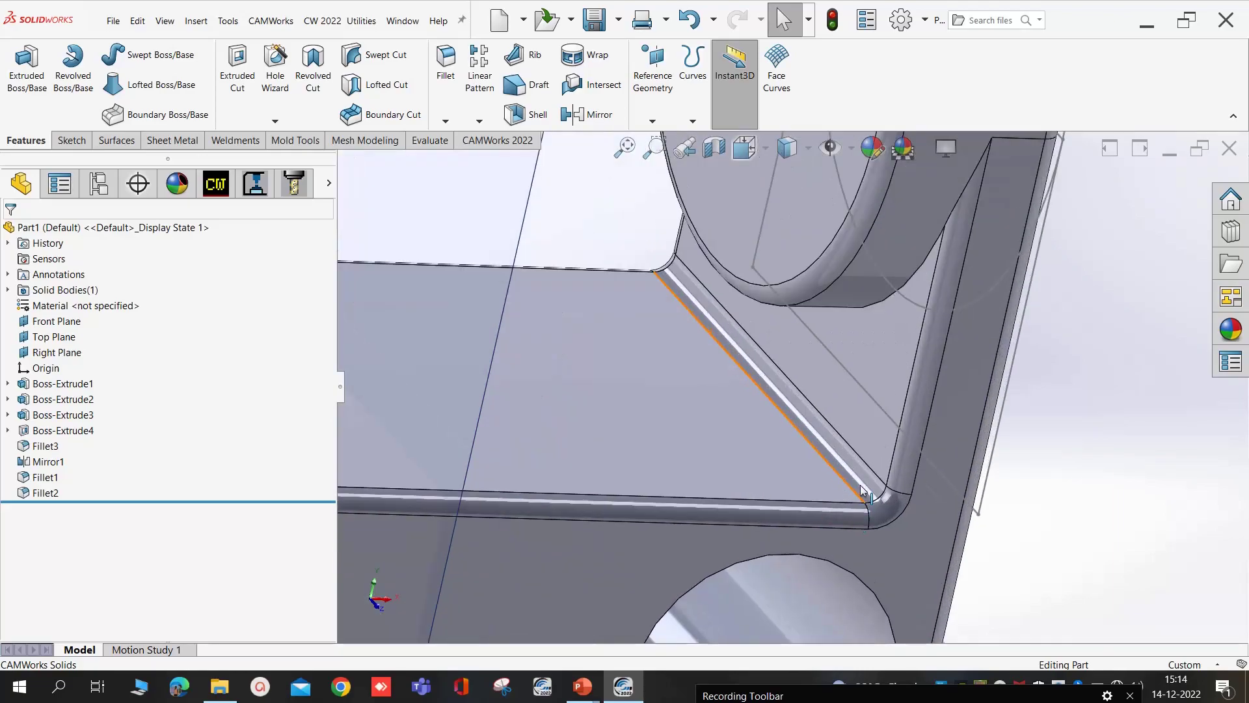
{"action": "left_click", "coordinate": [861, 485]}
{"action": "scroll", "coordinate": [861, 488], "scroll_direction": "down", "scroll_amount": 2}
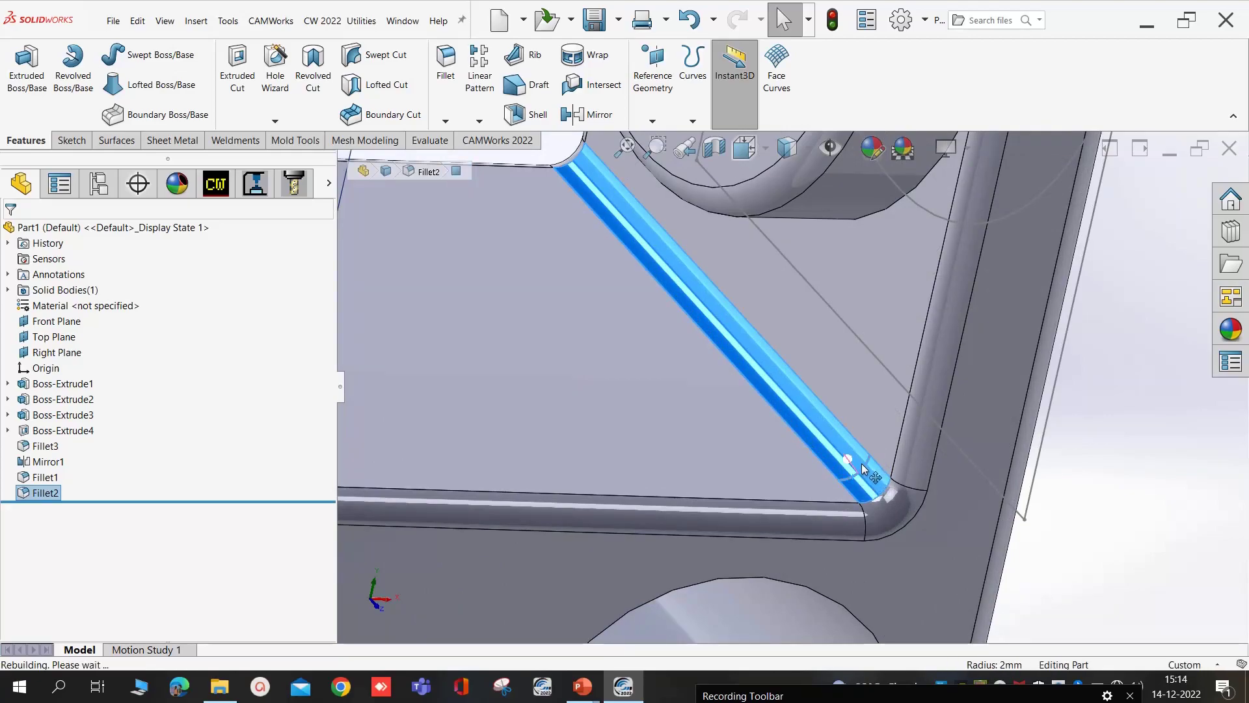
{"action": "scroll", "coordinate": [860, 460], "scroll_direction": "down", "scroll_amount": 1}
{"action": "scroll", "coordinate": [859, 452], "scroll_direction": "down", "scroll_amount": 2}
{"action": "scroll", "coordinate": [857, 444], "scroll_direction": "down", "scroll_amount": 1}
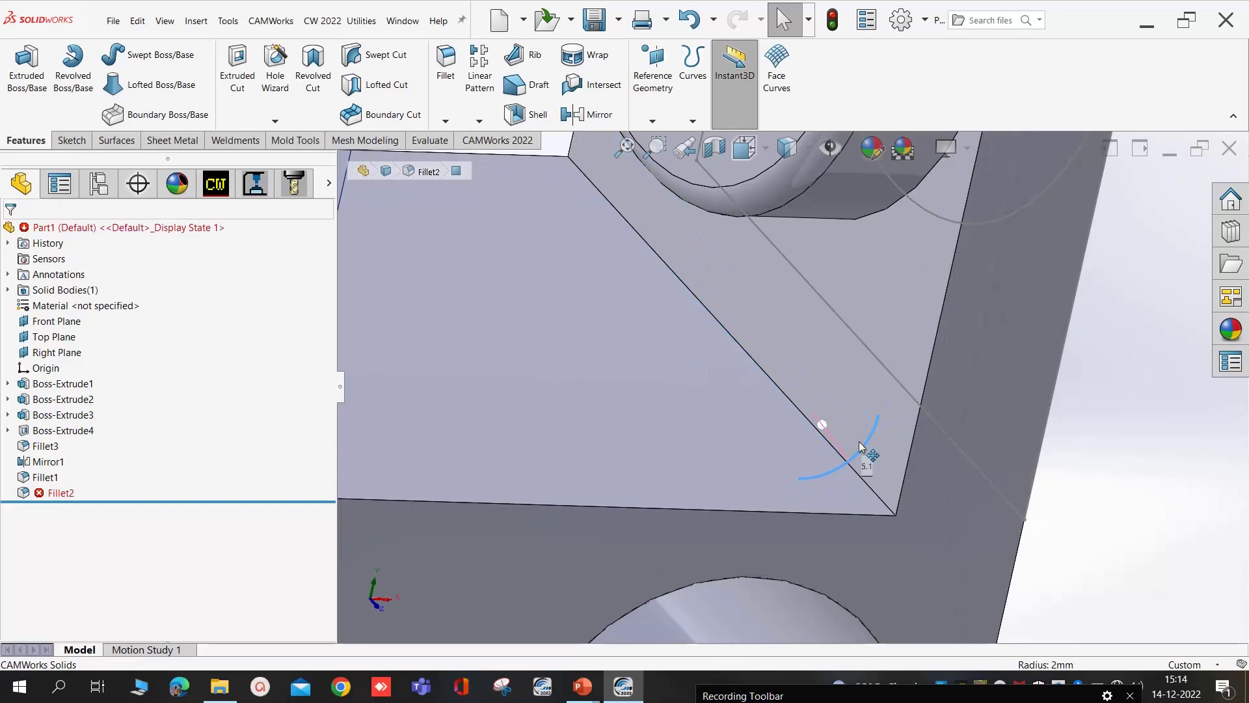
{"action": "left_click_drag", "start_coordinate": [860, 448], "coordinate": [864, 449]}
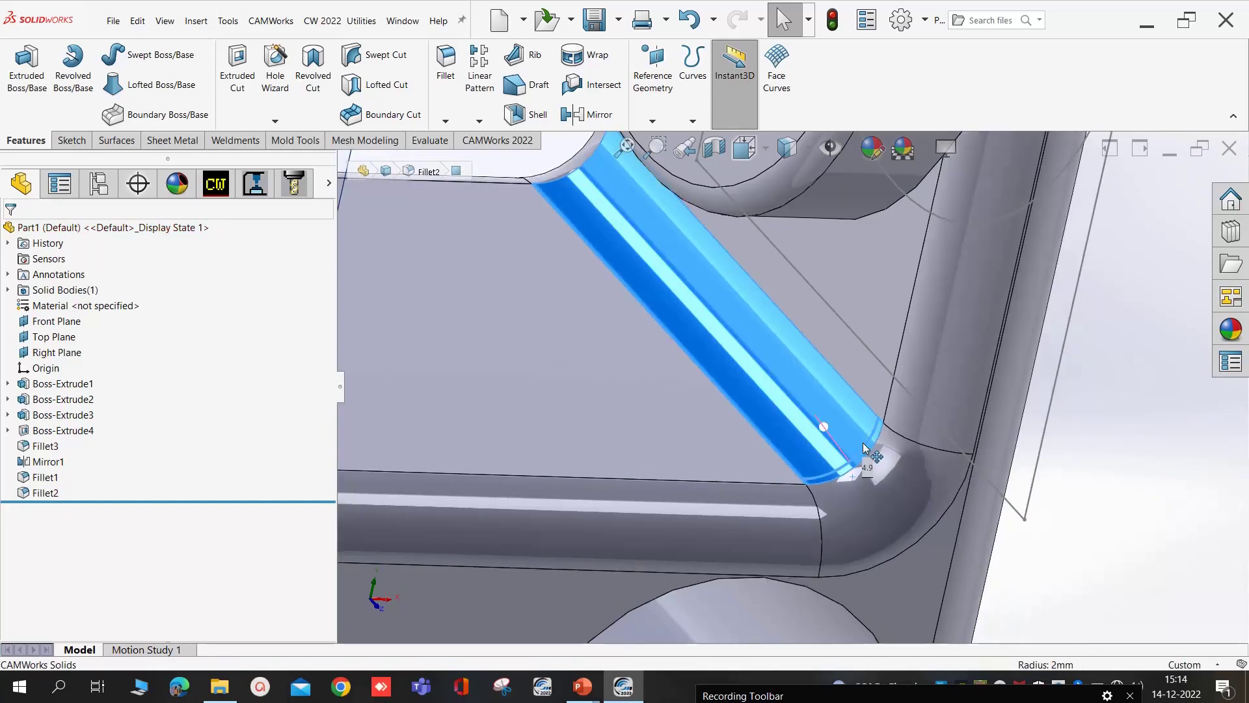
{"action": "left_click_drag", "start_coordinate": [864, 448], "coordinate": [889, 434]}
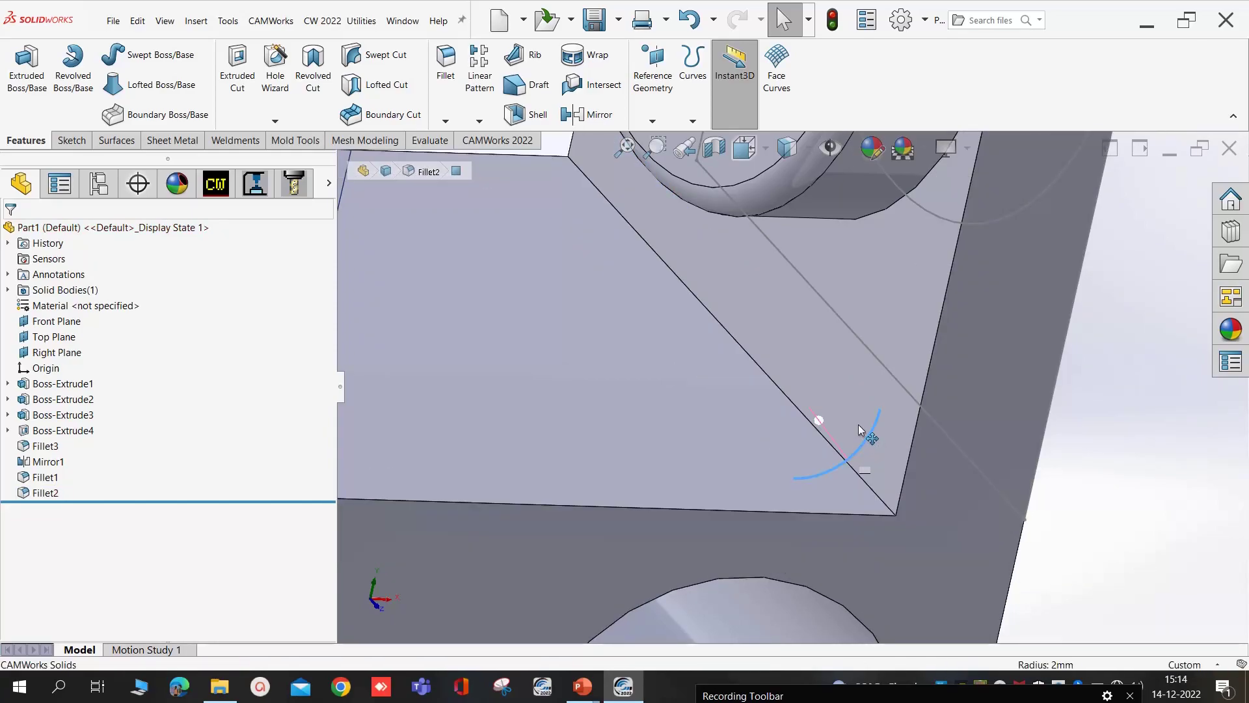
{"action": "key", "text": "z"}
{"action": "key", "text": "z"}
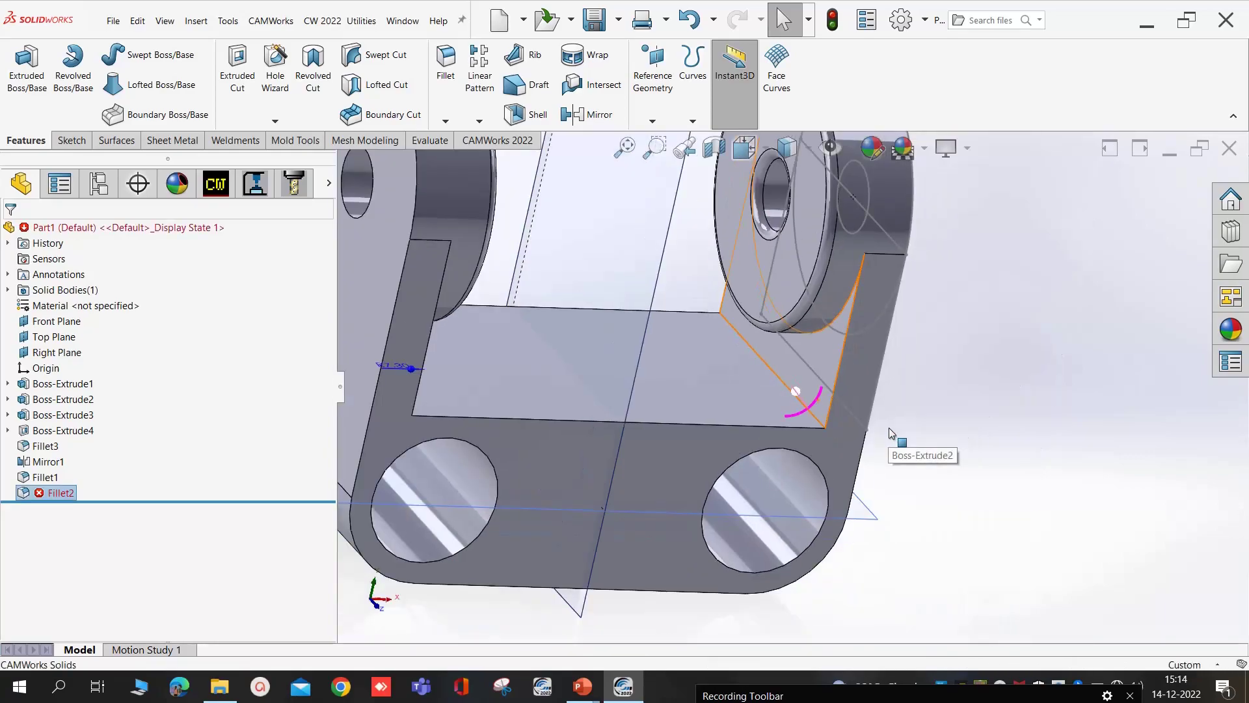
{"action": "key", "text": "ctrl+z"}
{"action": "mouse_move", "coordinate": [924, 462]}
{"action": "middle_mouse_down"}
{"action": "mouse_move", "coordinate": [712, 390]}
{"action": "mouse_move", "coordinate": [751, 376]}
{"action": "middle_mouse_up"}
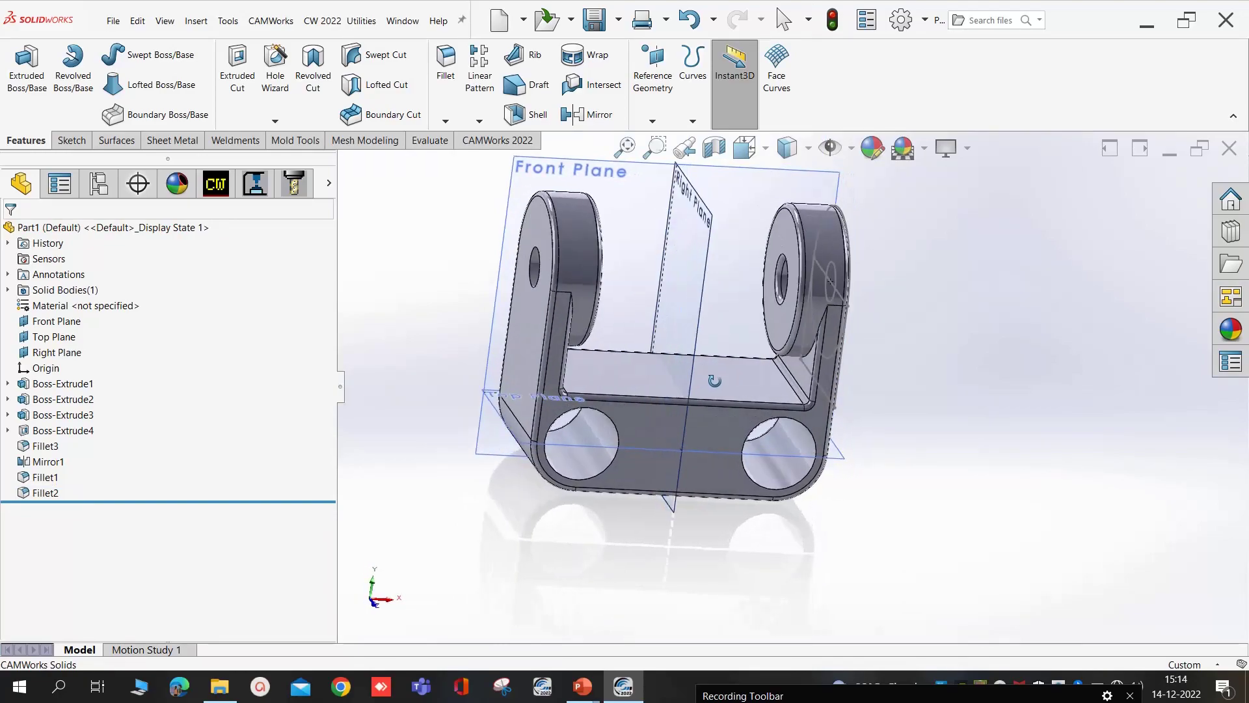
{"action": "scroll", "coordinate": [752, 370], "scroll_direction": "down", "scroll_amount": 3}
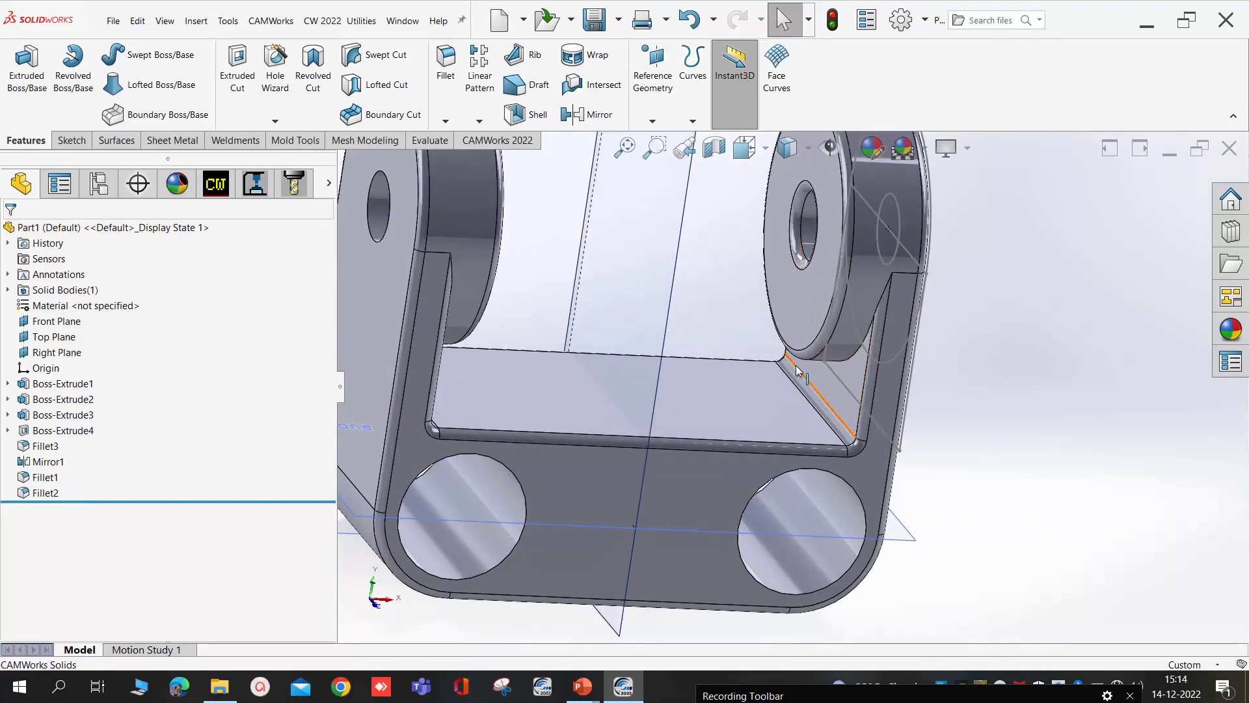
{"action": "scroll", "coordinate": [795, 365], "scroll_direction": "down", "scroll_amount": 2}
{"action": "left_click", "coordinate": [789, 387]}
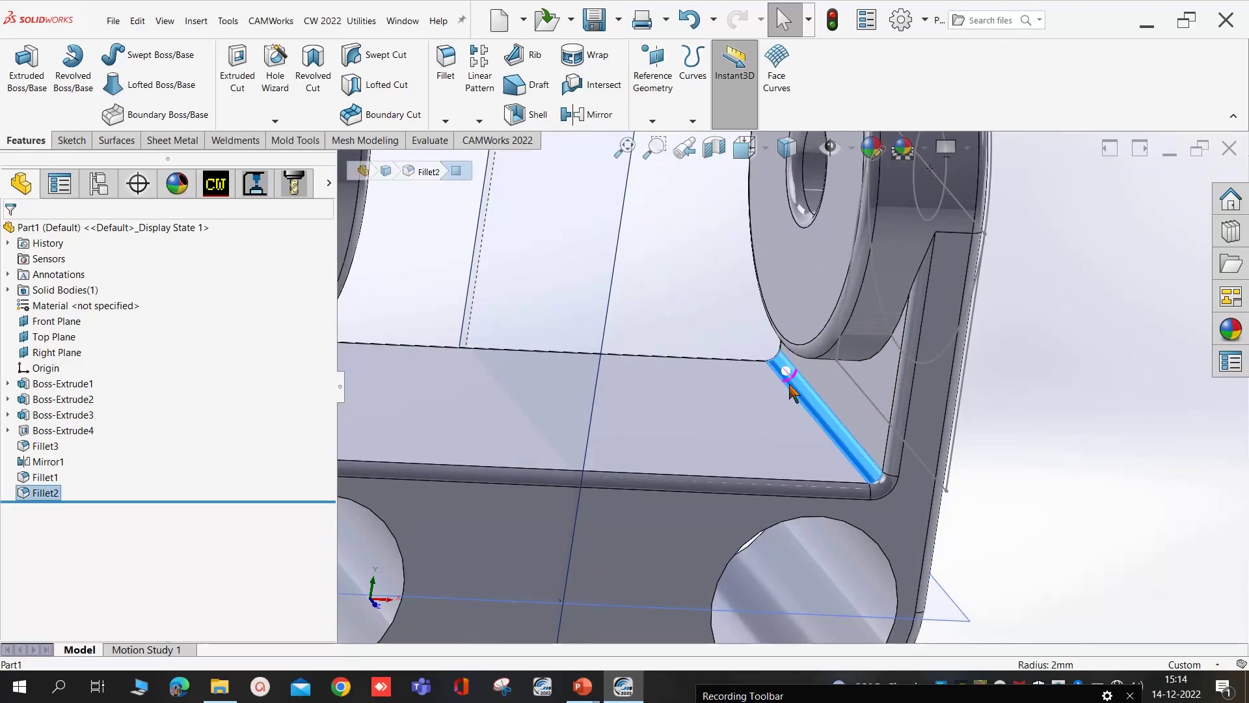
{"action": "scroll", "coordinate": [790, 386], "scroll_direction": "up", "scroll_amount": 5}
{"action": "middle_click_drag", "start_coordinate": [705, 423], "coordinate": [557, 396]}
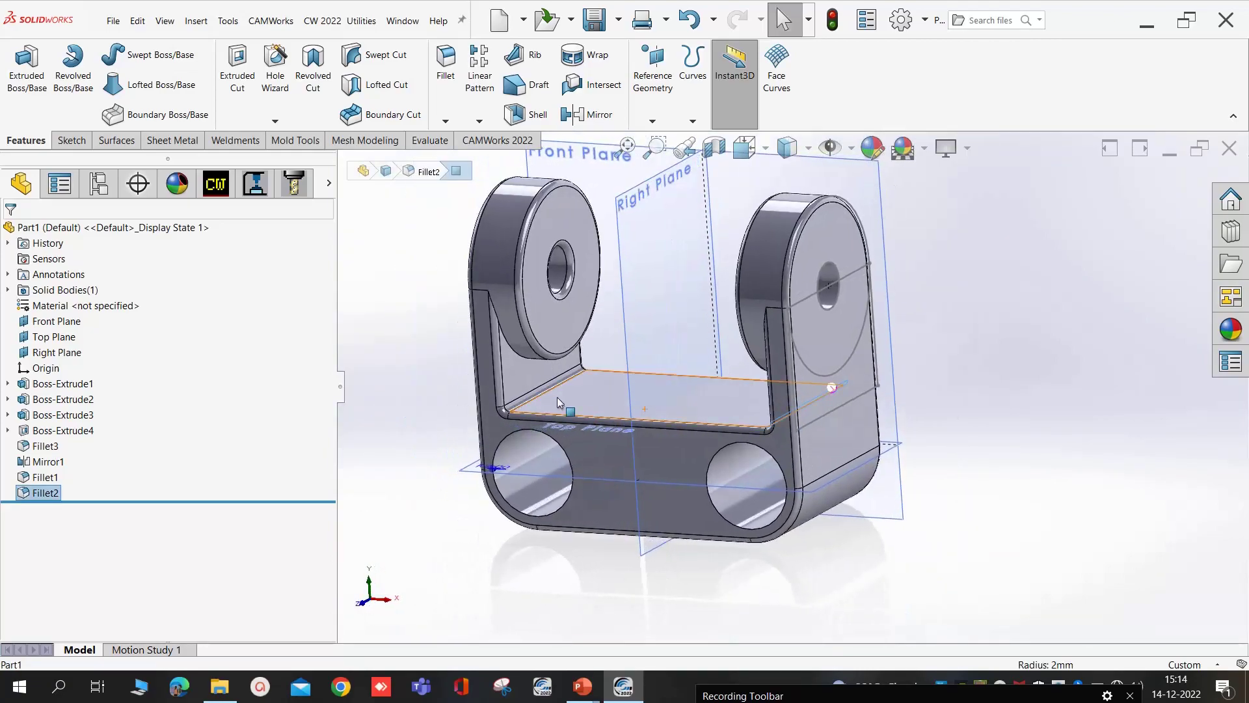
{"action": "scroll", "coordinate": [556, 398], "scroll_direction": "down", "scroll_amount": 2}
{"action": "left_click", "coordinate": [555, 403]}
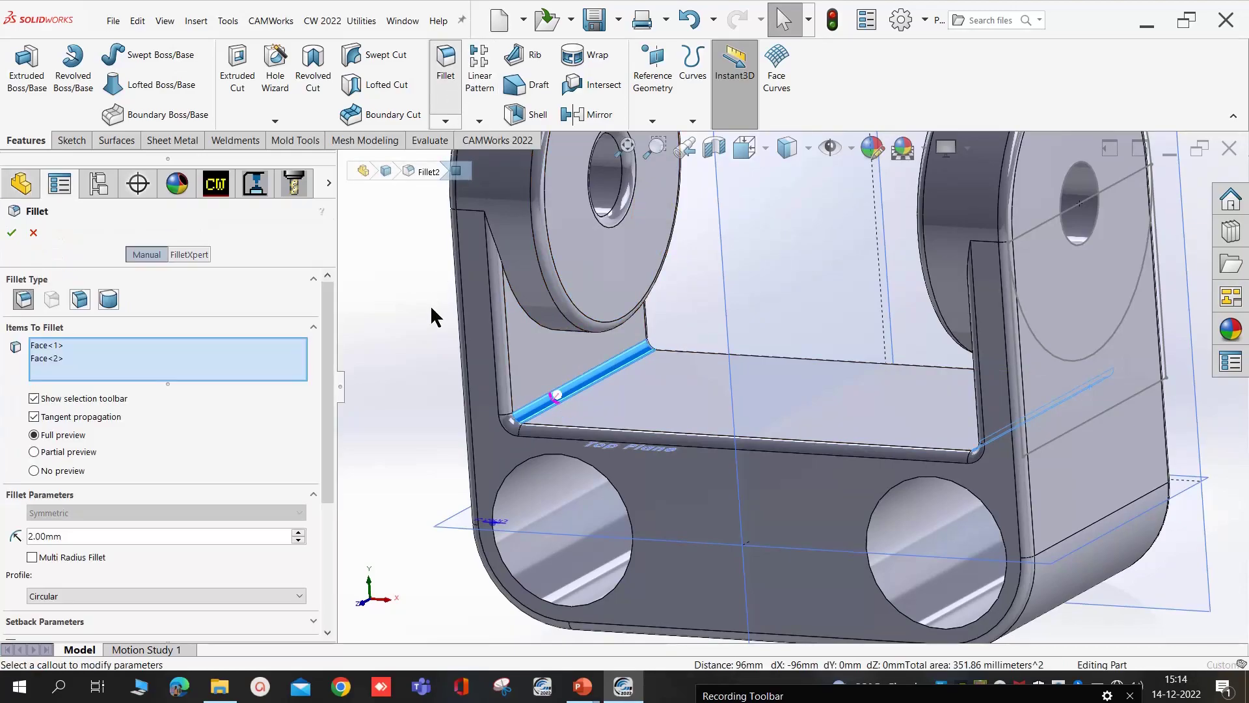
- Resize the selected inner-corner fillets to 10 mm in FilletXpert
{"action": "left_click", "coordinate": [189, 254]}
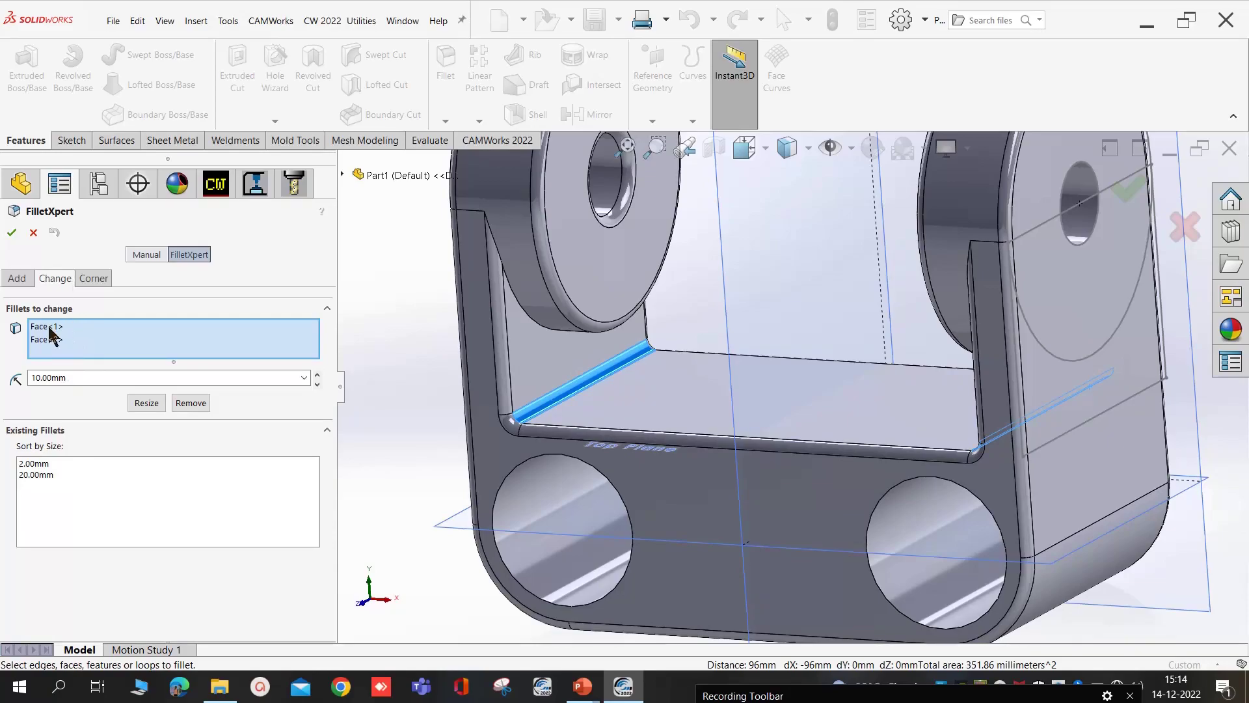
{"action": "left_click_drag", "start_coordinate": [71, 377], "coordinate": [3, 387]}
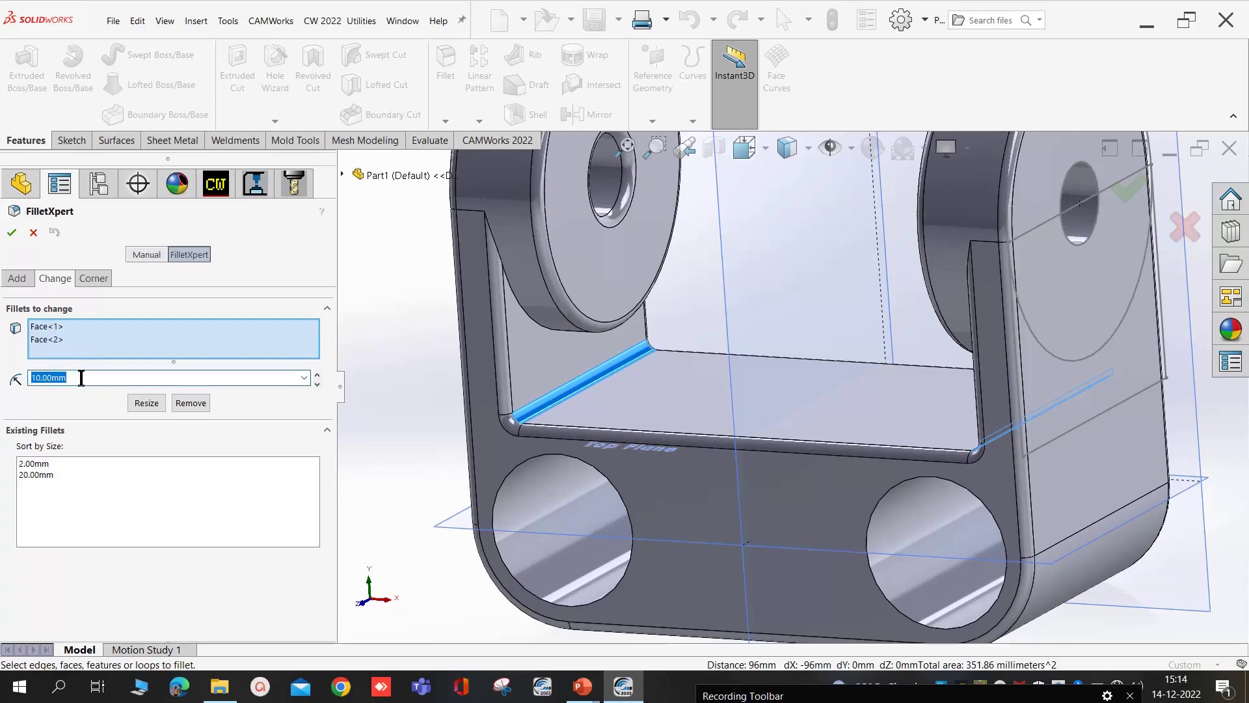
{"action": "left_click", "coordinate": [147, 402]}
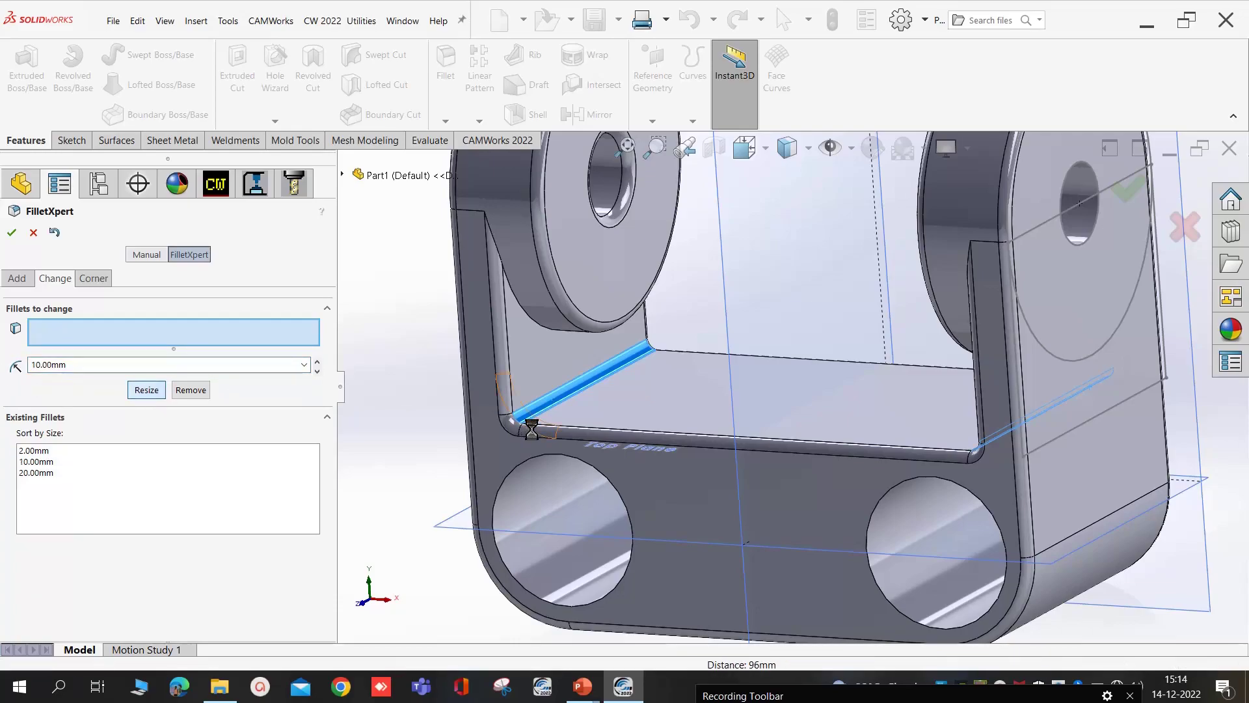
{"action": "scroll", "coordinate": [655, 388], "scroll_direction": "up", "scroll_amount": 3}
{"action": "middle_click_drag", "start_coordinate": [655, 388], "coordinate": [659, 391]}
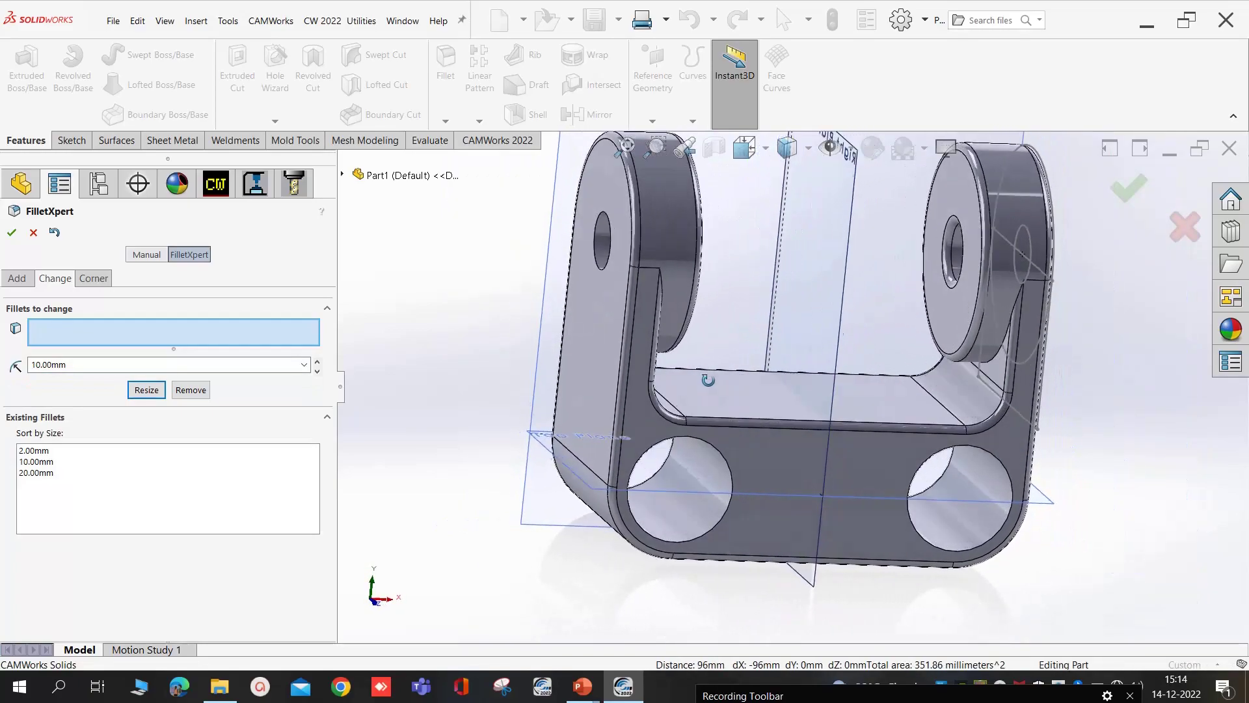
- Close FilletXpert and check the inner fillet and Fillet1's 20 mm radius
{"action": "left_click", "coordinate": [13, 233]}
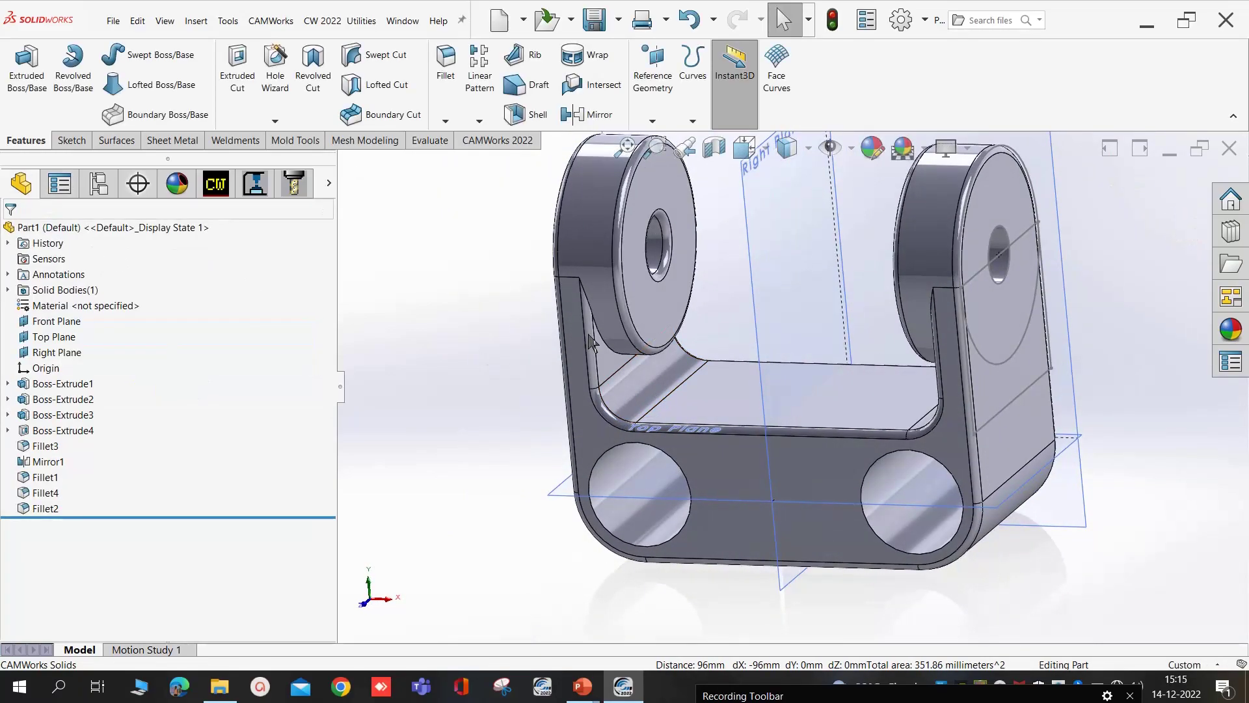
{"action": "left_click", "coordinate": [642, 389]}
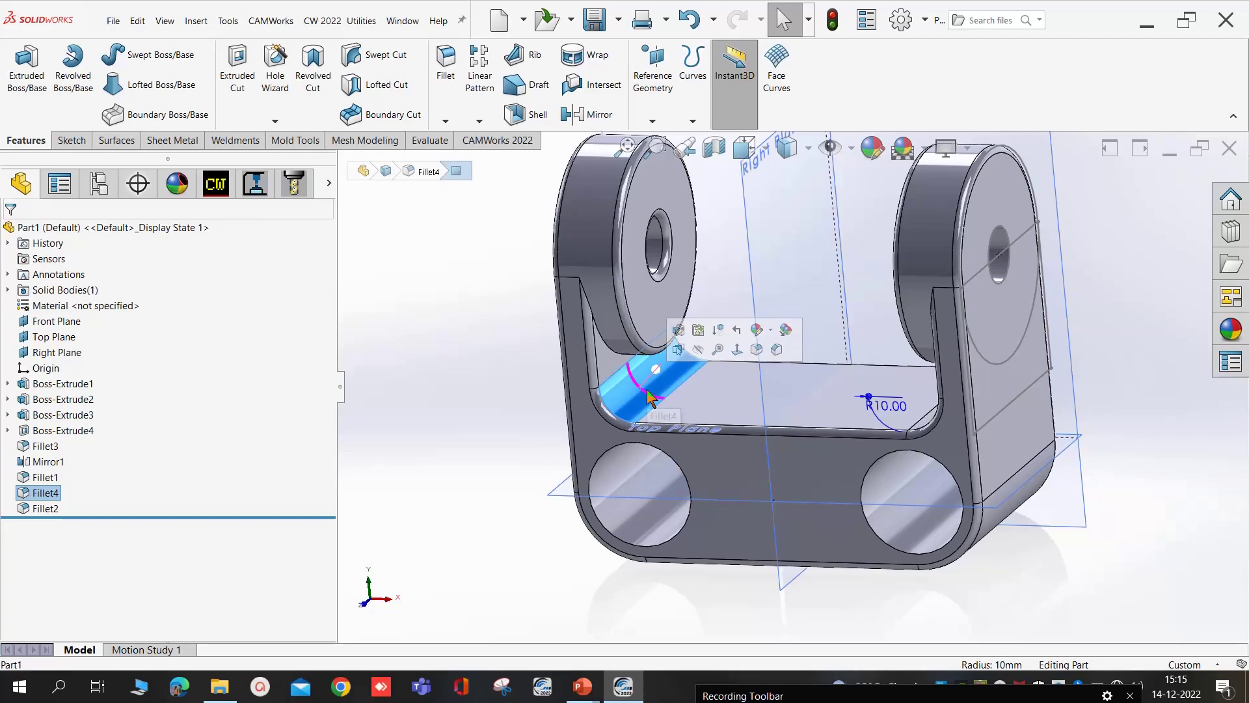
{"action": "left_click", "coordinate": [46, 509]}
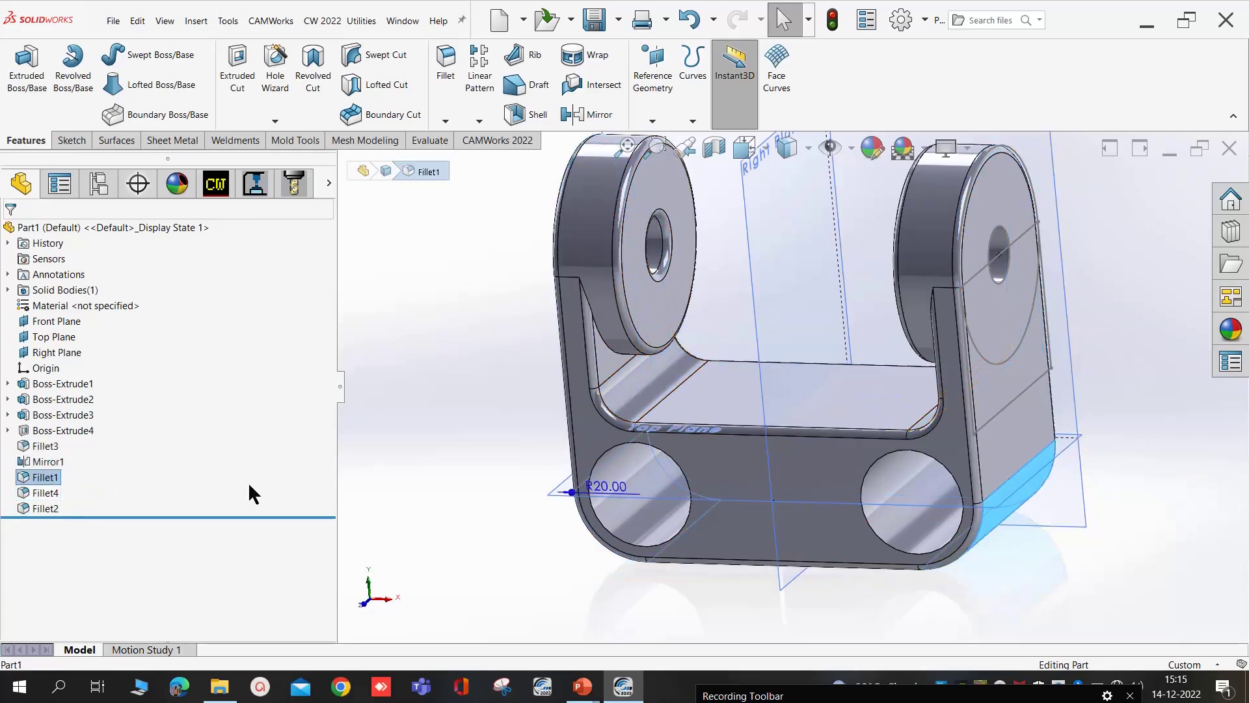
{"action": "left_click", "coordinate": [407, 462]}
{"action": "middle_click_drag", "start_coordinate": [408, 462], "coordinate": [474, 440]}
{"action": "scroll", "coordinate": [474, 440], "scroll_direction": "up", "scroll_amount": 2}
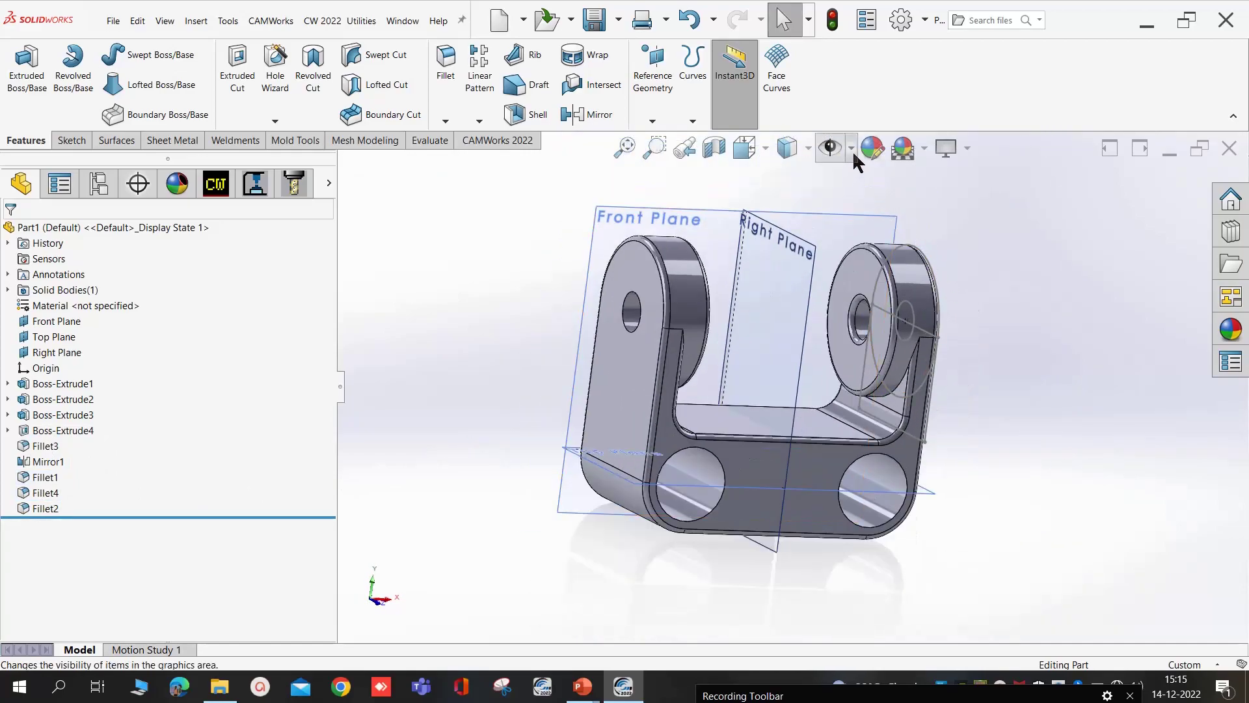
- Hide the reference planes and sketch lines in the view
{"action": "left_click", "coordinate": [852, 151]}
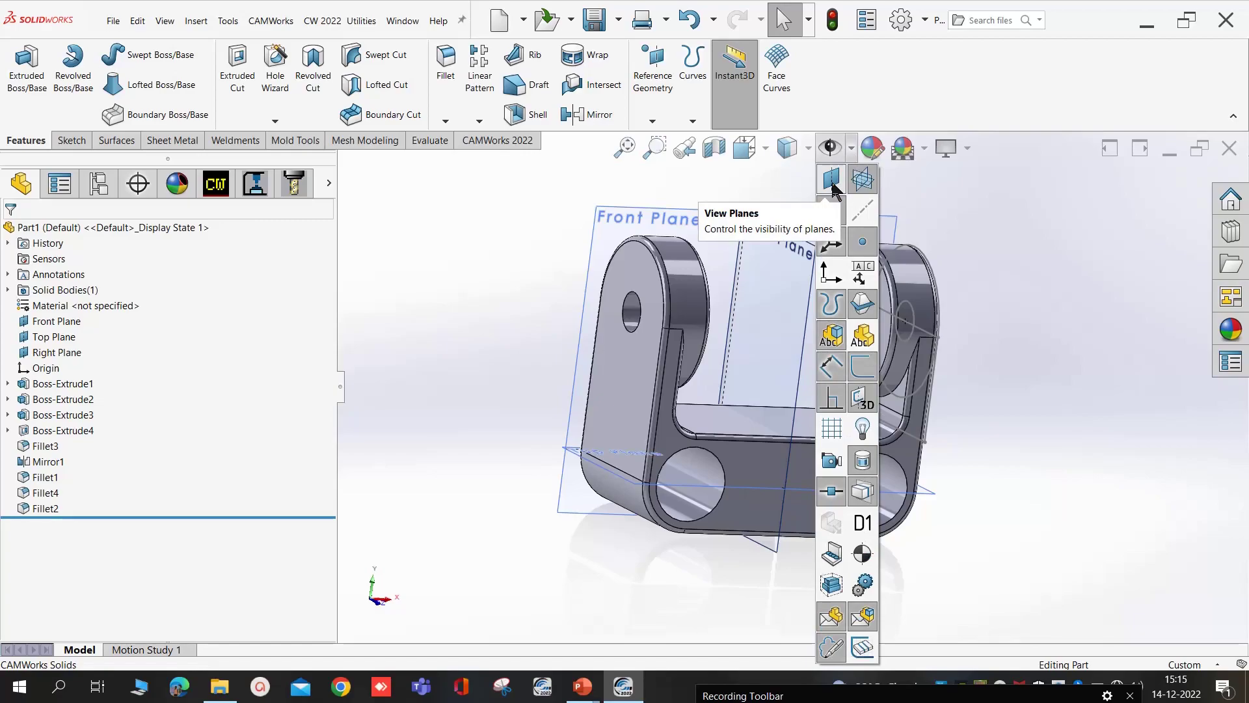
{"action": "left_click", "coordinate": [833, 183]}
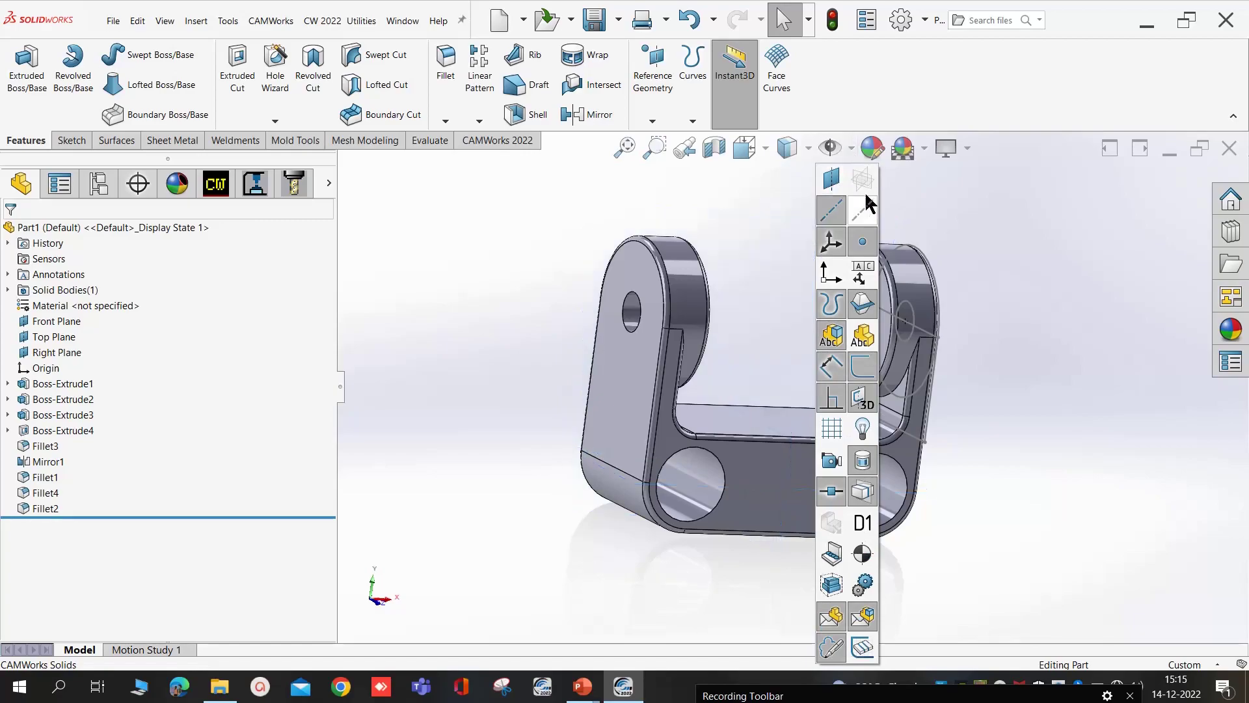
{"action": "left_click", "coordinate": [865, 371]}
{"action": "mouse_move", "coordinate": [1051, 427]}
{"action": "middle_mouse_down"}
{"action": "mouse_move", "coordinate": [1008, 385]}
{"action": "mouse_move", "coordinate": [993, 396]}
{"action": "middle_mouse_up"}
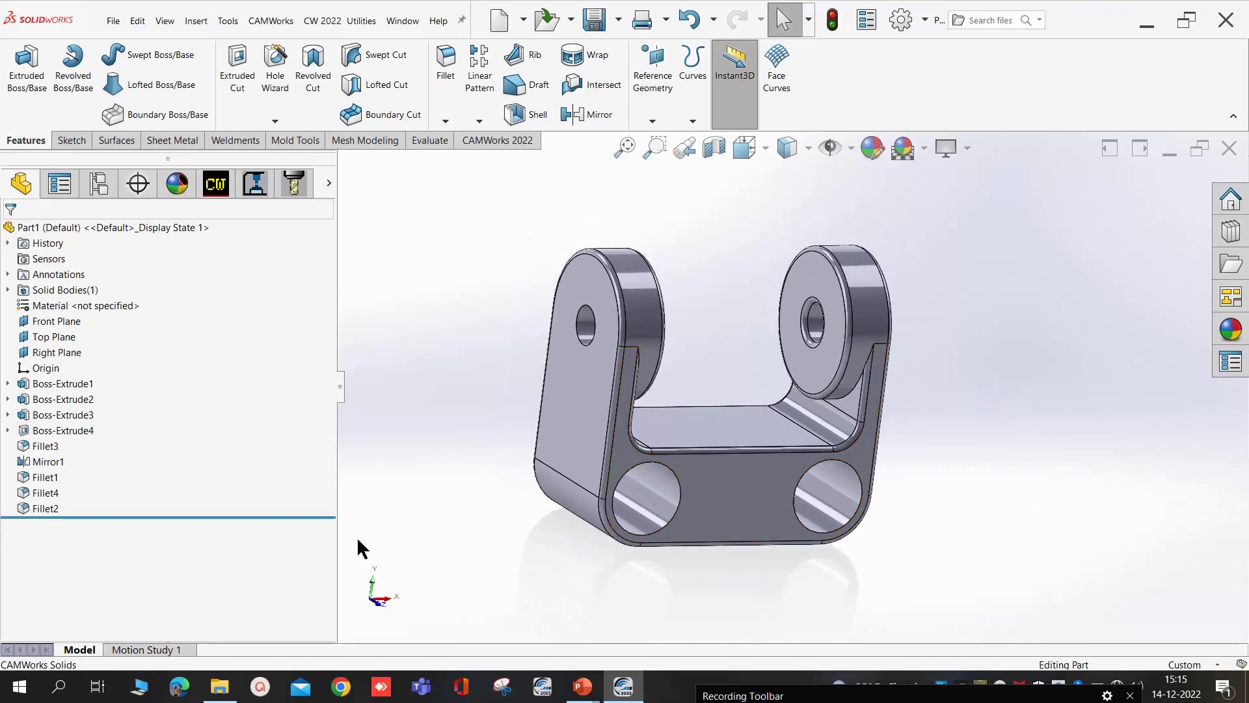
- Roll the model back to before the mirror, then forward to include all features
{"action": "mouse_move", "coordinate": [207, 517]}
{"action": "left_mouse_down"}
{"action": "mouse_move", "coordinate": [191, 393]}
{"action": "mouse_move", "coordinate": [148, 423]}
{"action": "mouse_move", "coordinate": [145, 516]}
{"action": "left_mouse_up"}
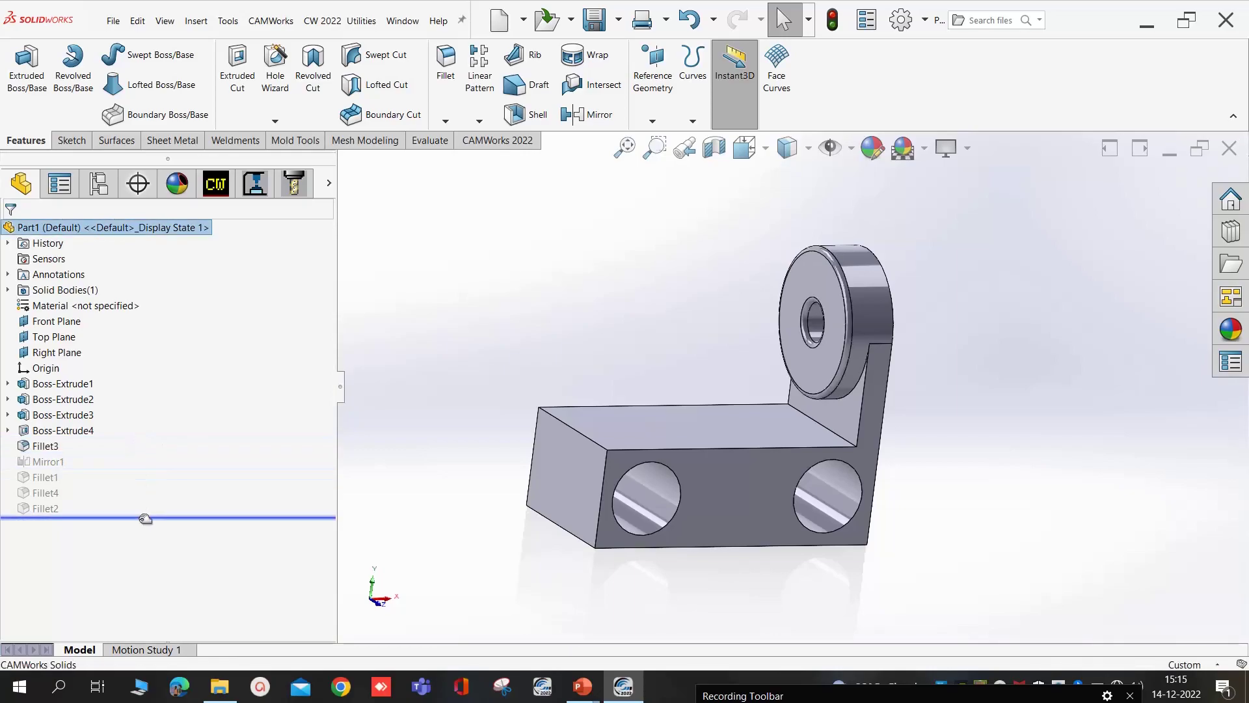
{"action": "mouse_move", "coordinate": [633, 577]}
{"action": "middle_mouse_down"}
{"action": "mouse_move", "coordinate": [648, 575]}
{"action": "mouse_move", "coordinate": [513, 560]}
{"action": "mouse_move", "coordinate": [548, 592]}
{"action": "mouse_move", "coordinate": [583, 588]}
{"action": "middle_mouse_up"}
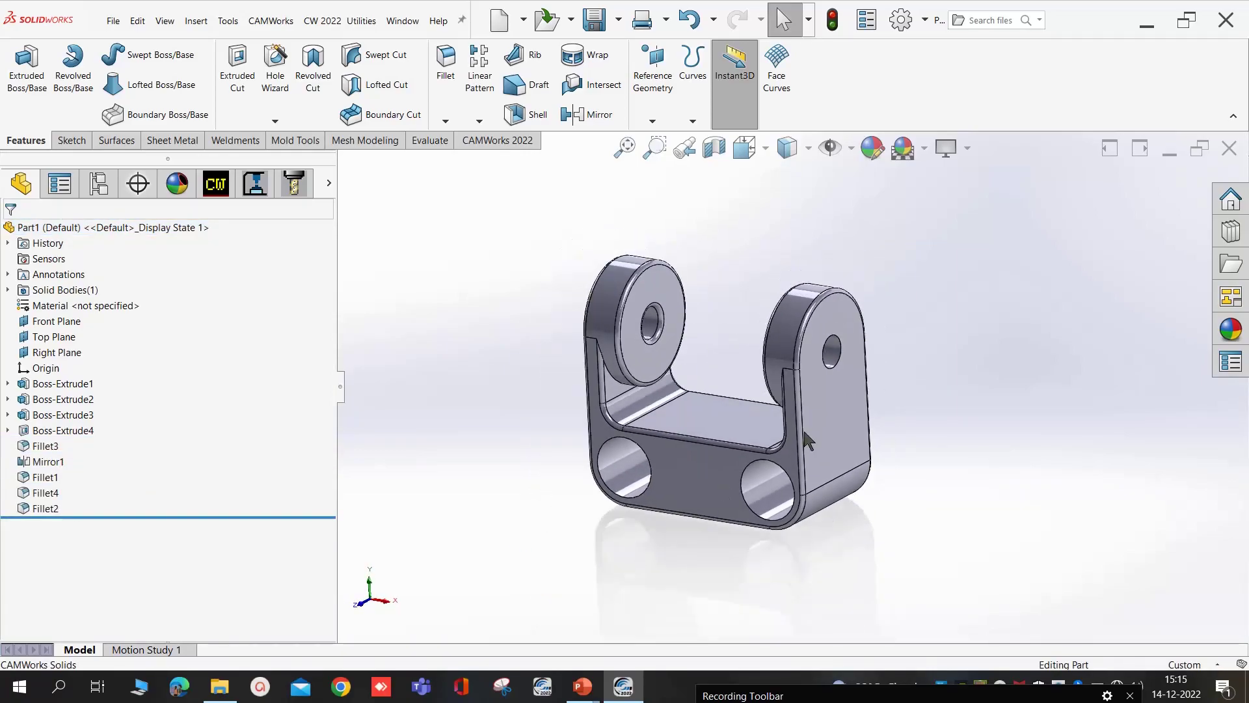
{"action": "scroll", "coordinate": [826, 423], "scroll_direction": "down", "scroll_amount": 2}
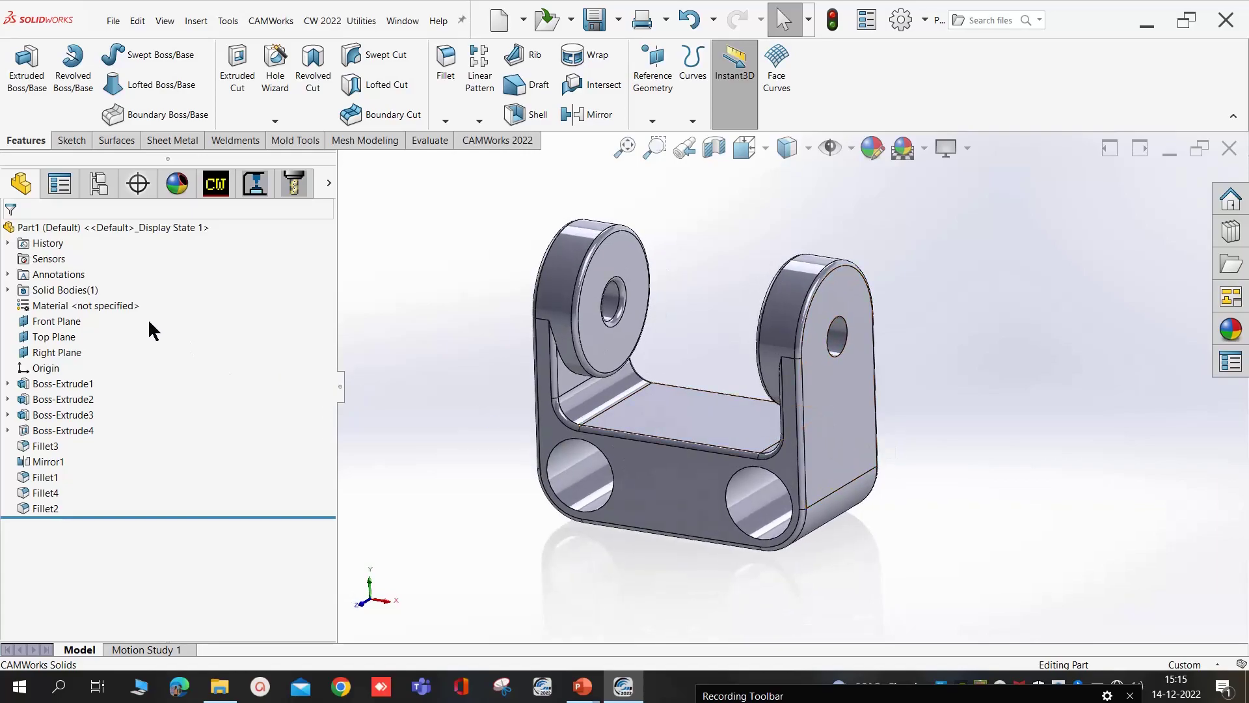
{"action": "left_click", "coordinate": [80, 306]}
- Assign Brass, then Copper, from the quick material list
{"action": "right_click", "coordinate": [80, 308]}
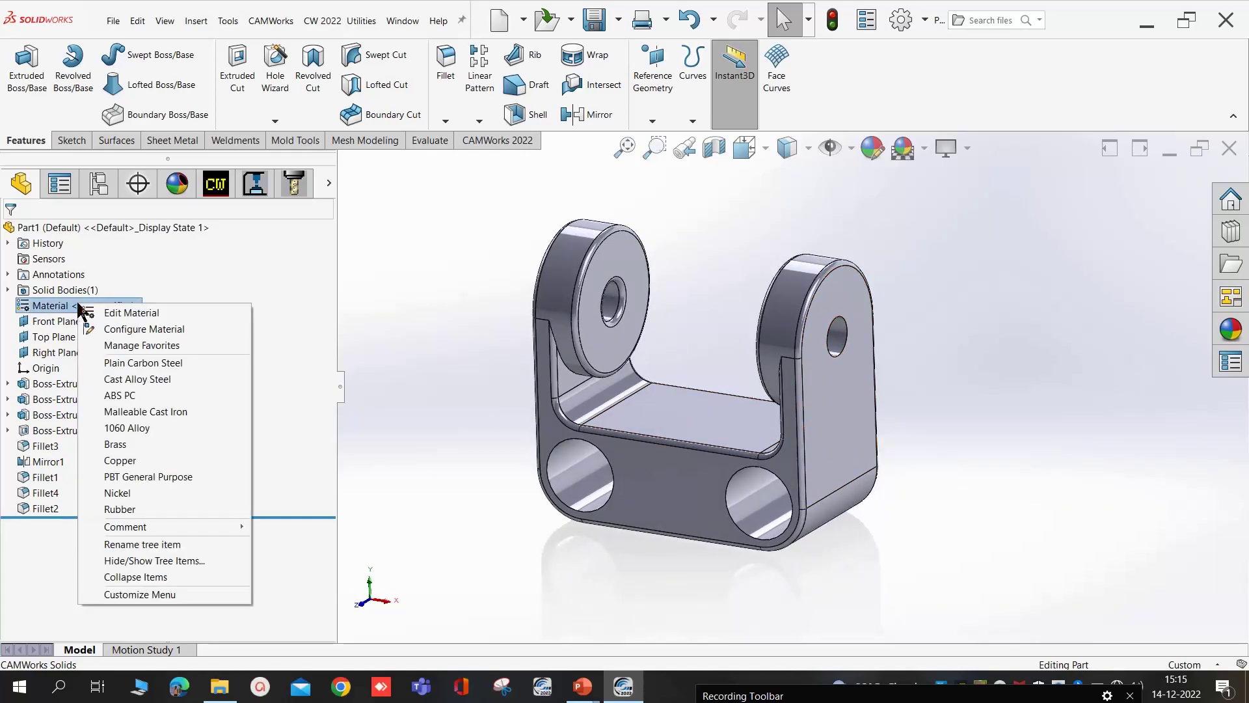
{"action": "left_click", "coordinate": [149, 444]}
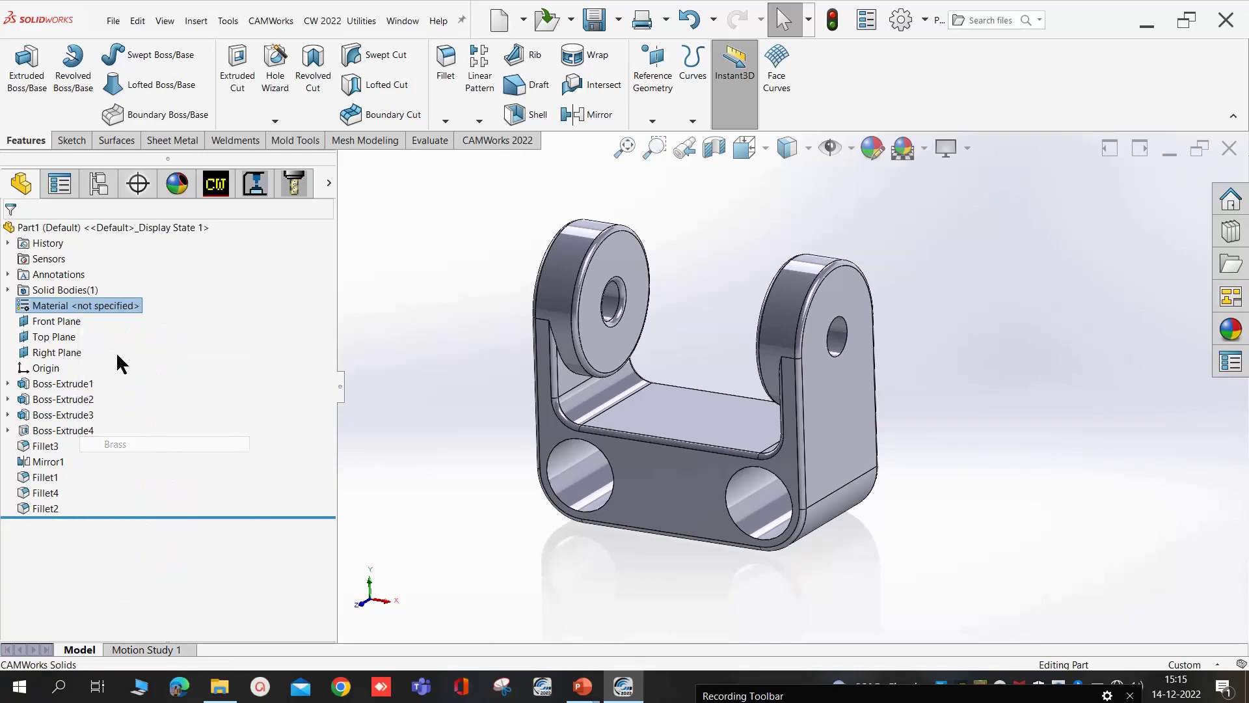
{"action": "right_click", "coordinate": [41, 306]}
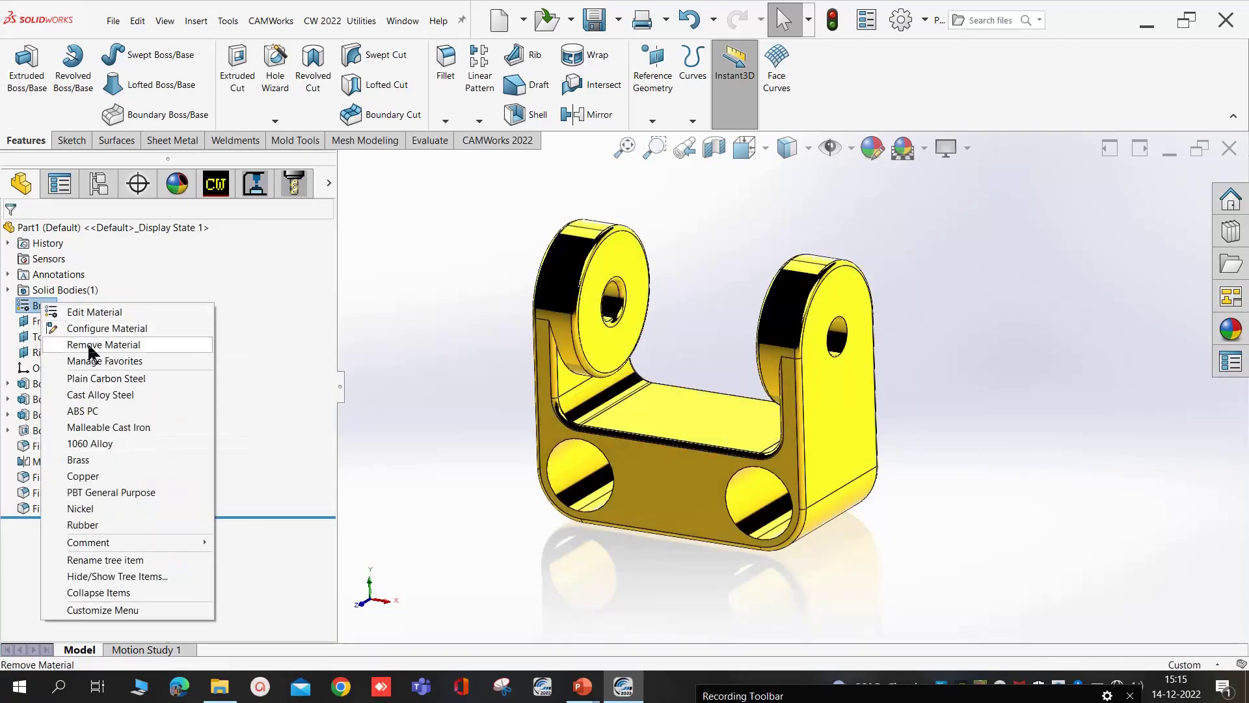
{"action": "left_click", "coordinate": [97, 475]}
- Apply AISI 304 from the Steel category in the material editor
{"action": "right_click", "coordinate": [39, 308]}
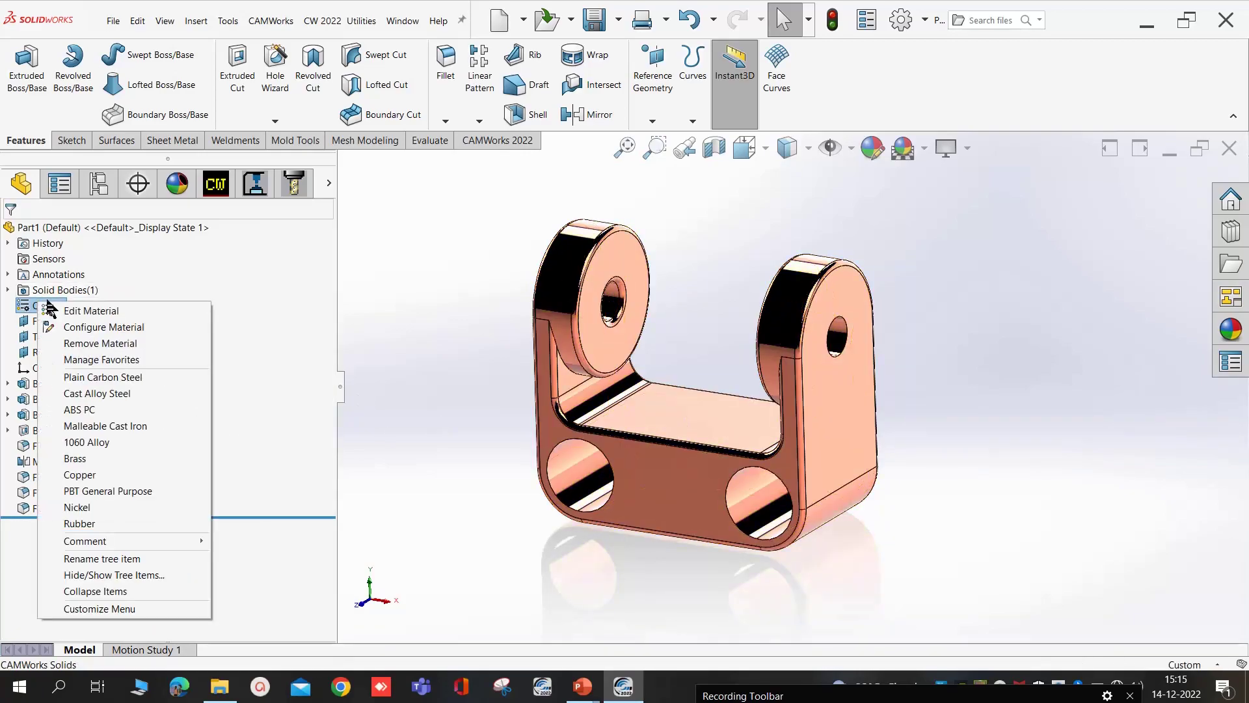
{"action": "left_click", "coordinate": [105, 317]}
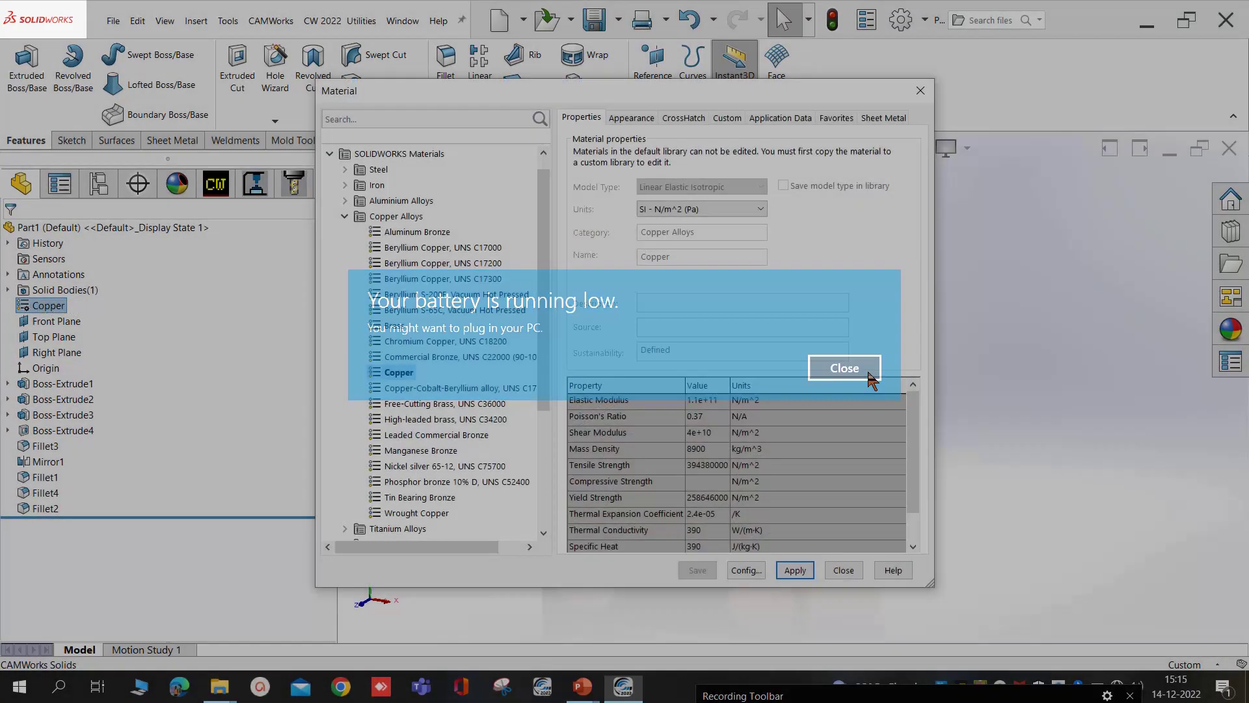
{"action": "left_click", "coordinate": [868, 371]}
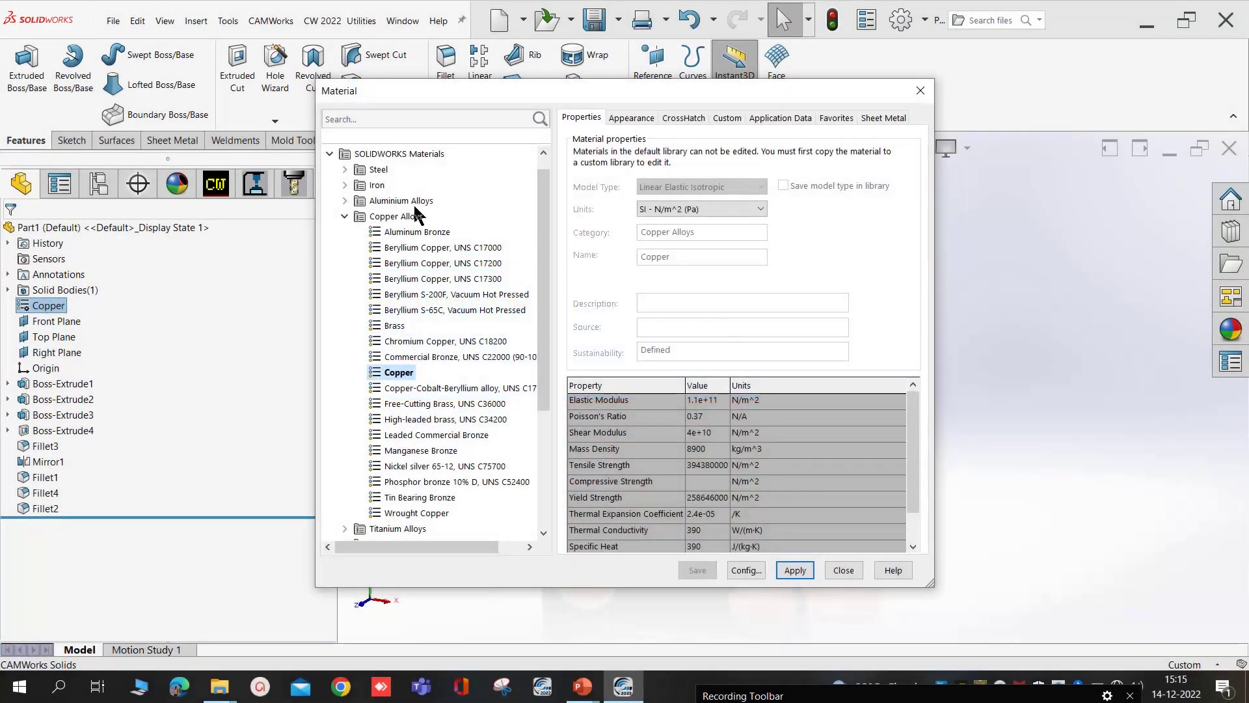
{"action": "left_click", "coordinate": [362, 170]}
{"action": "left_click", "coordinate": [364, 187]}
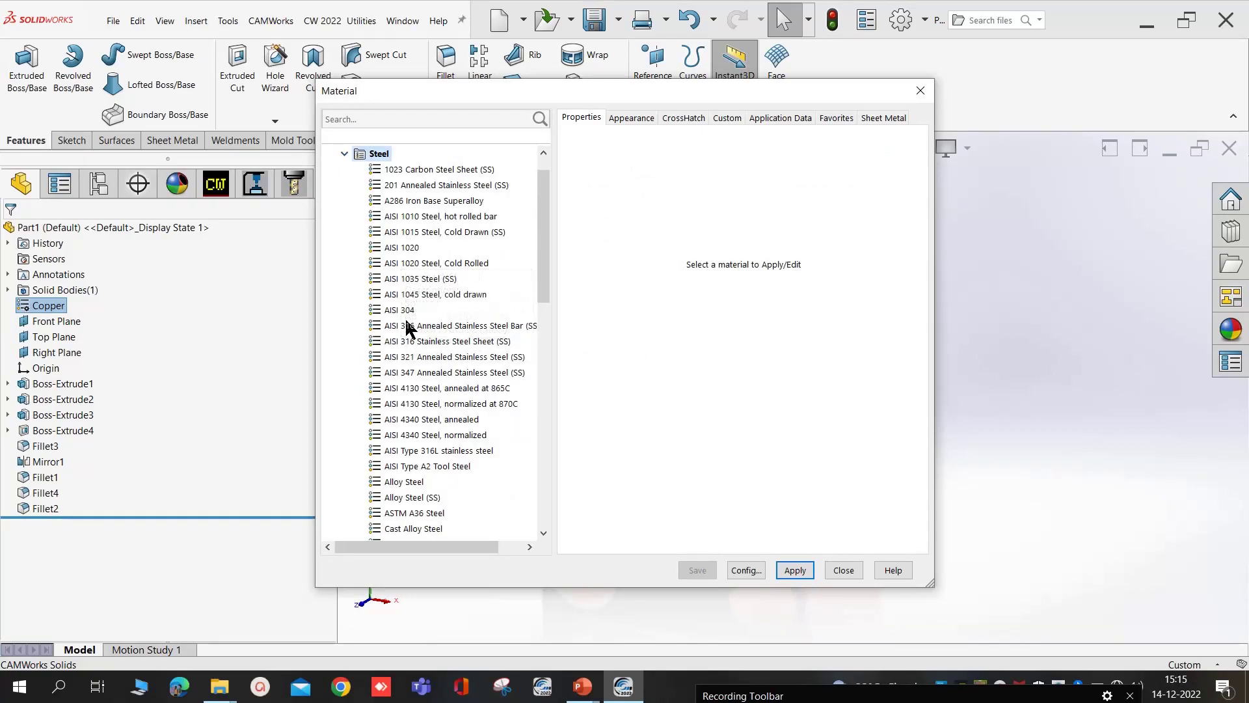
{"action": "left_click", "coordinate": [403, 310]}
{"action": "left_click", "coordinate": [792, 571]}
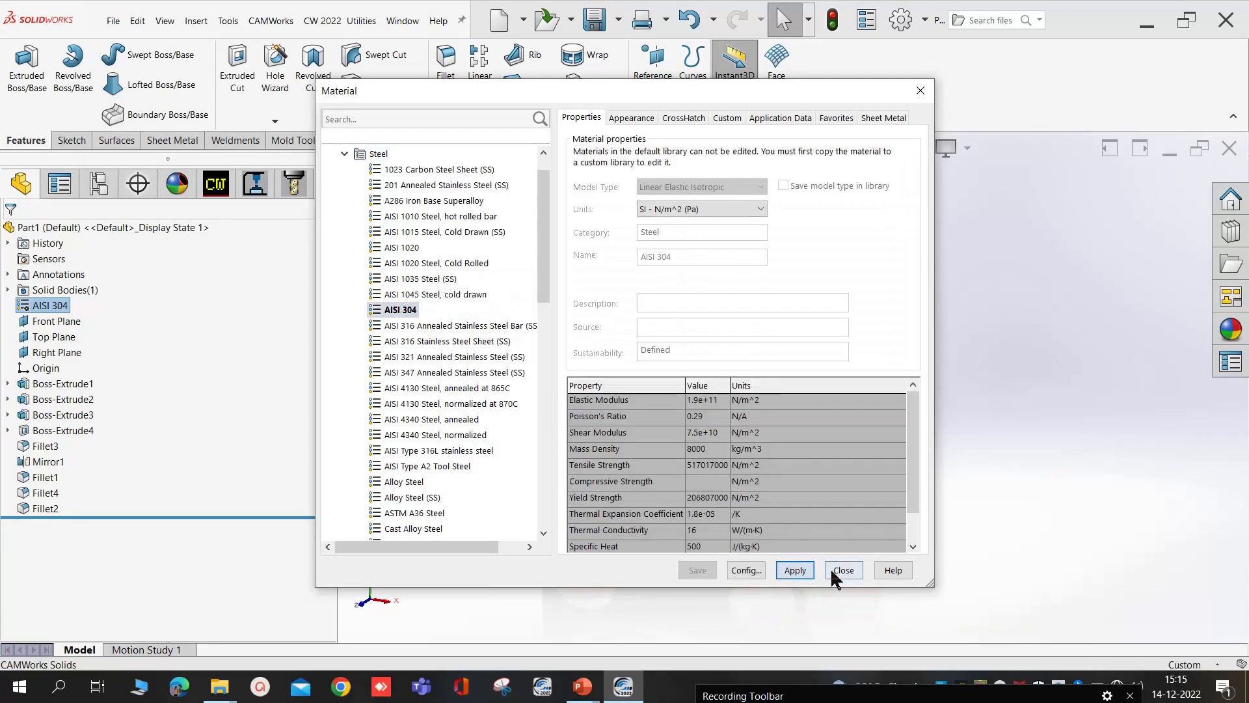
{"action": "left_click", "coordinate": [835, 568]}
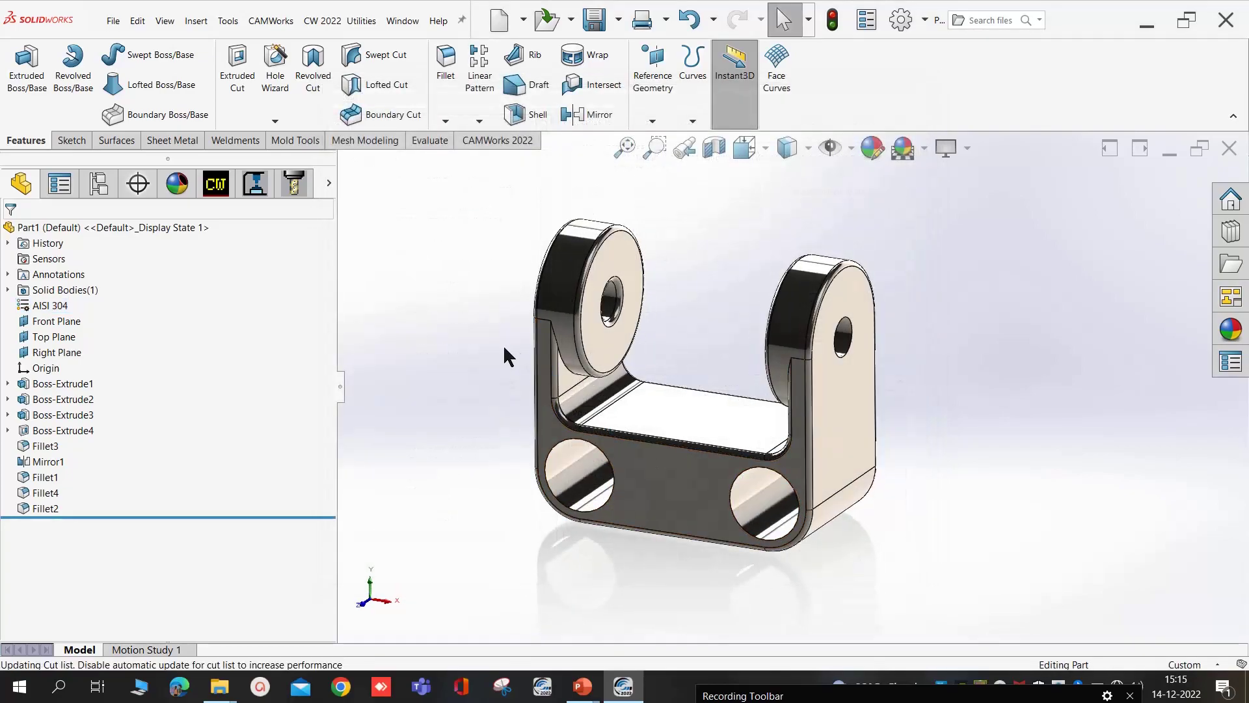
{"action": "mouse_move", "coordinate": [502, 345]}
{"action": "middle_mouse_down"}
{"action": "mouse_move", "coordinate": [493, 332]}
{"action": "mouse_move", "coordinate": [519, 335]}
{"action": "middle_mouse_up"}
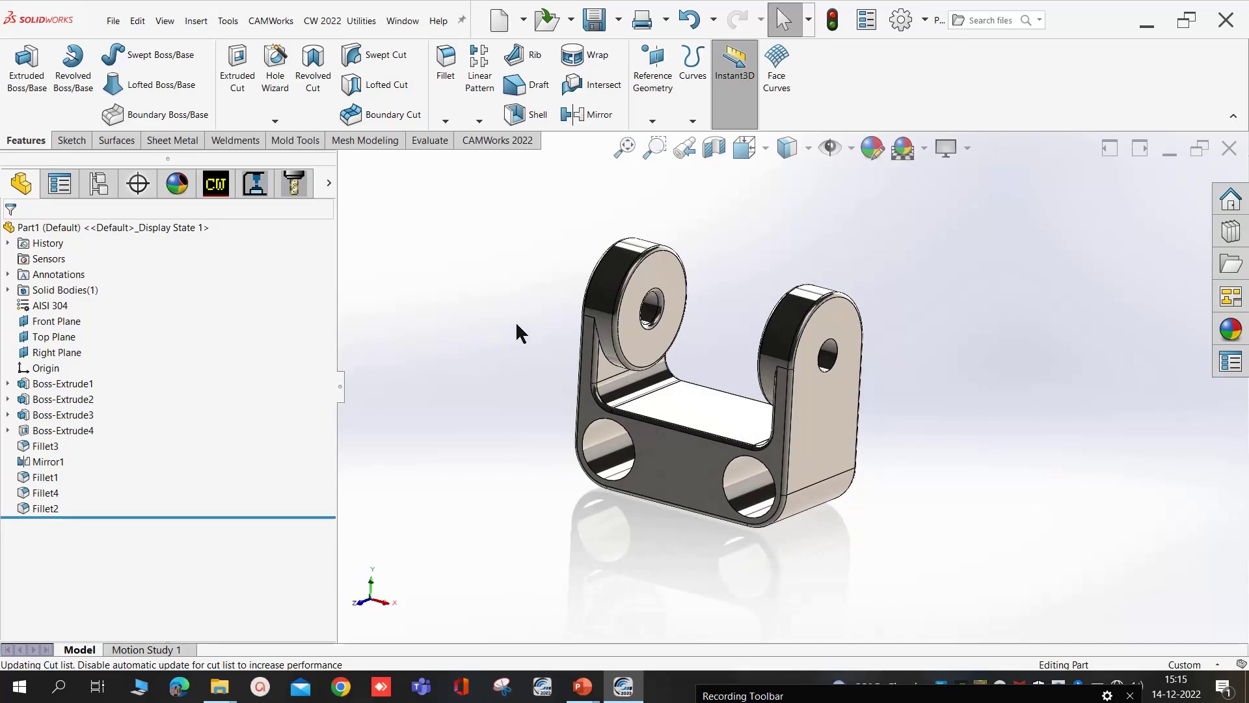
- Read the AISI 304 bracket's density and 2570.56 g mass in the Mass Properties report
{"action": "left_click", "coordinate": [424, 142]}
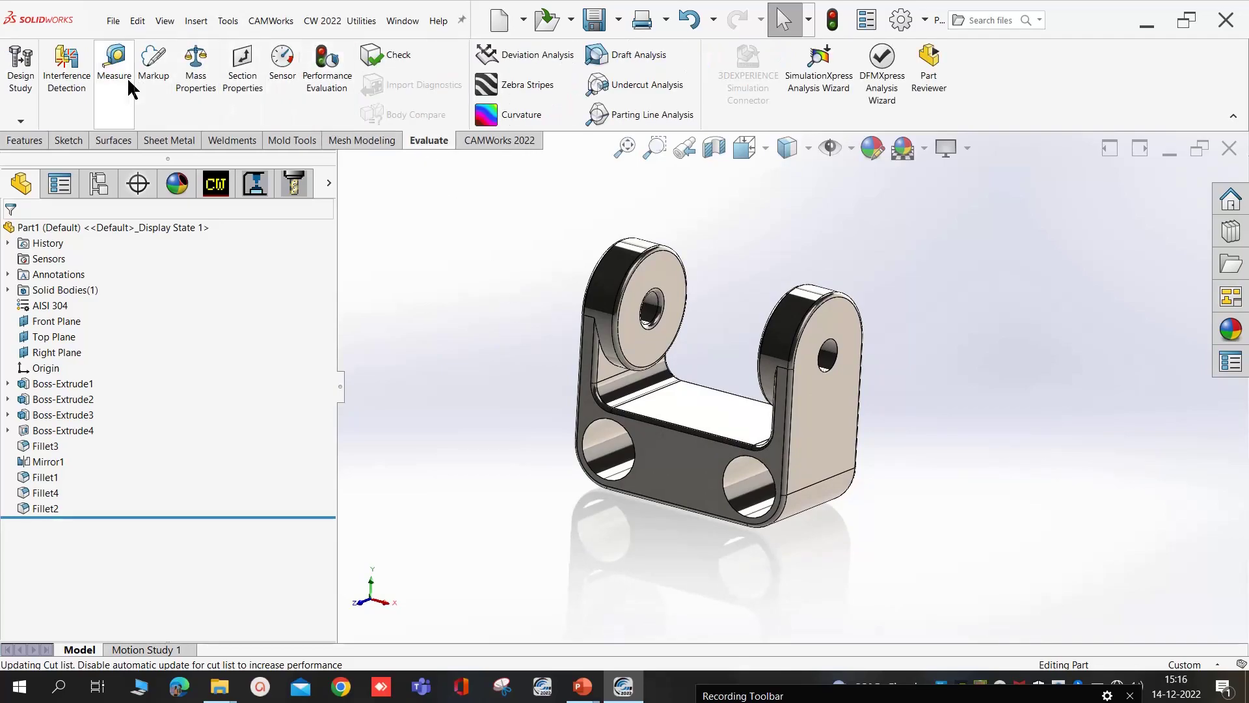
{"action": "left_click", "coordinate": [195, 83]}
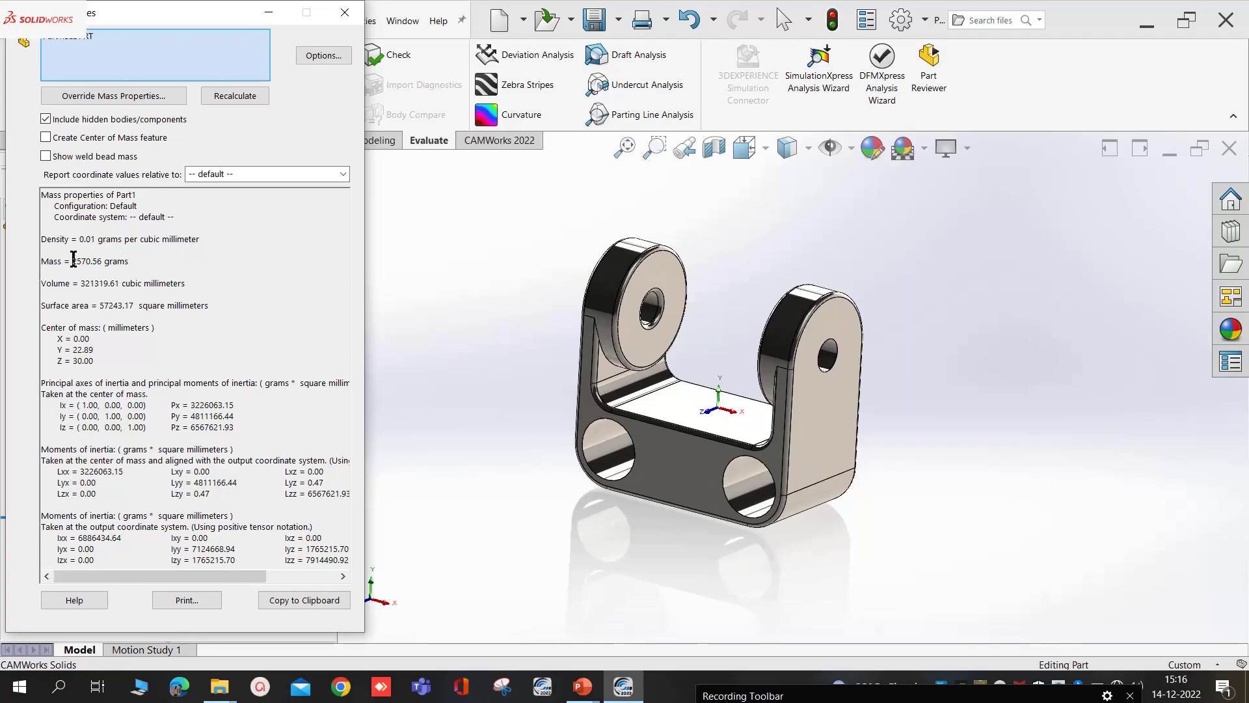
{"action": "left_click_drag", "start_coordinate": [79, 239], "coordinate": [140, 239]}
{"action": "left_click_drag", "start_coordinate": [72, 261], "coordinate": [141, 263]}
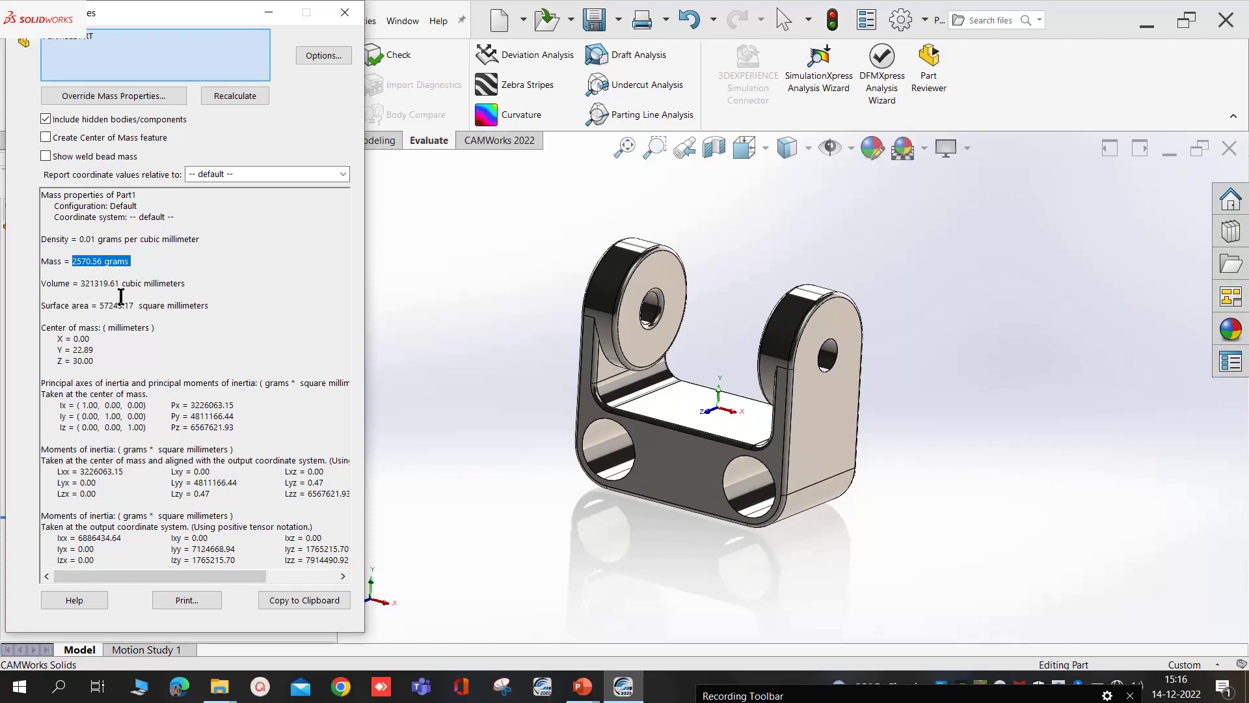
{"action": "left_click", "coordinate": [124, 263]}
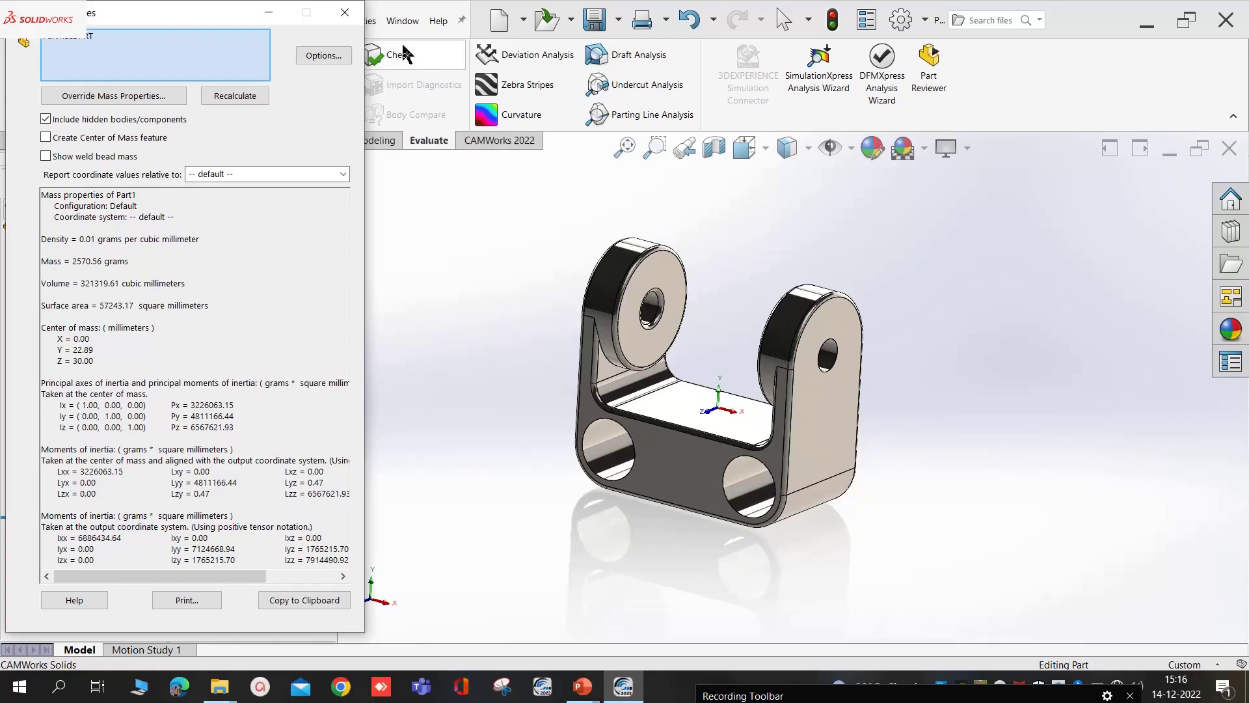
{"action": "left_click", "coordinate": [346, 13]}
- Change the bracket's material to Brass and confirm its new mass of 2731.22 grams
{"action": "right_click", "coordinate": [52, 306]}
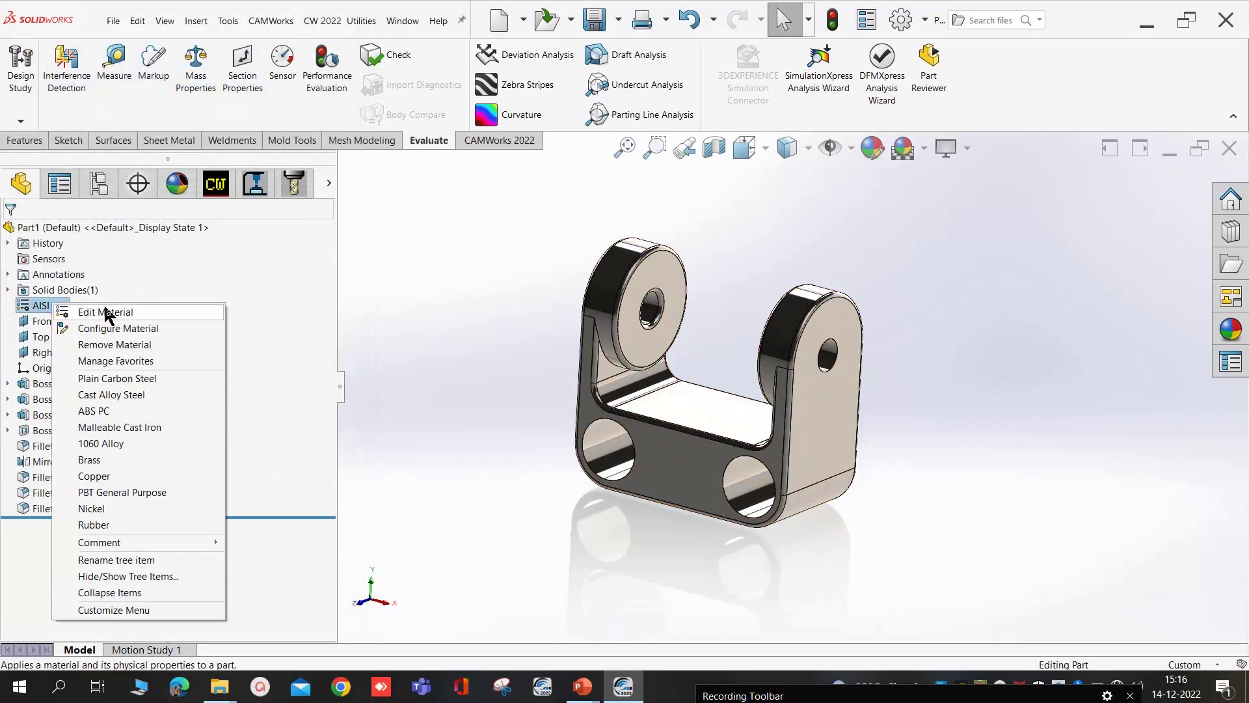
{"action": "left_click", "coordinate": [109, 460]}
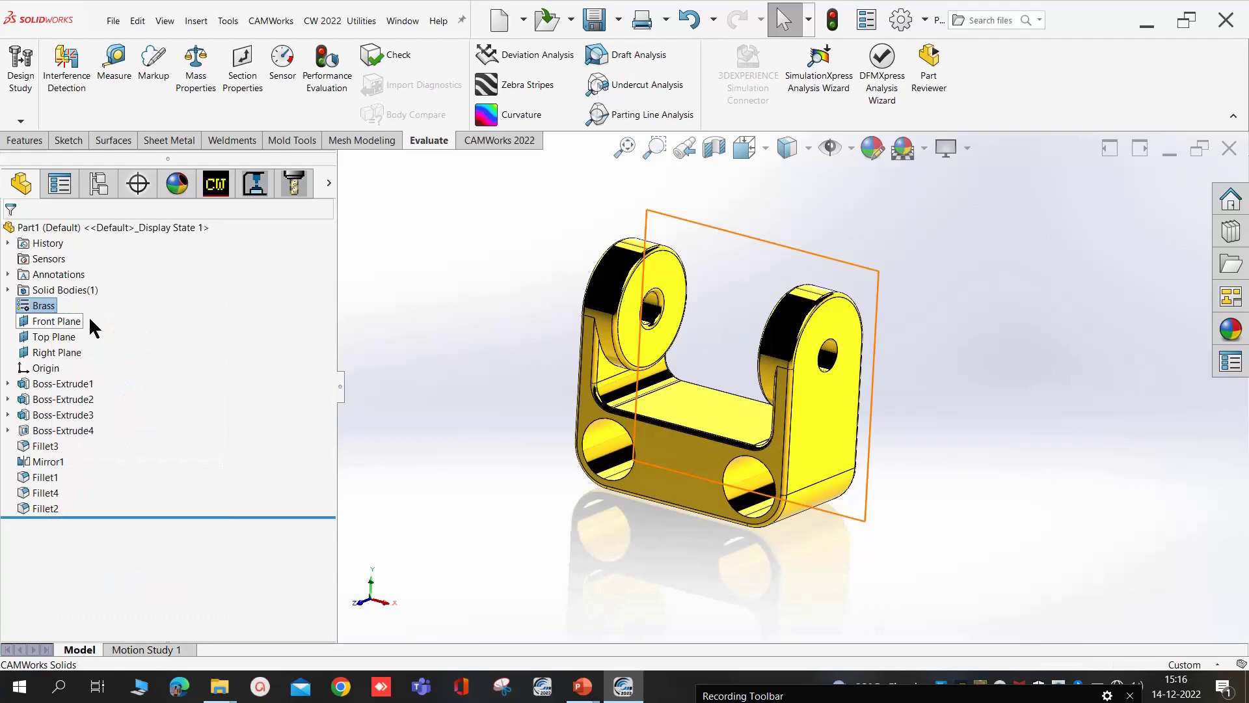
{"action": "left_click", "coordinate": [195, 68]}
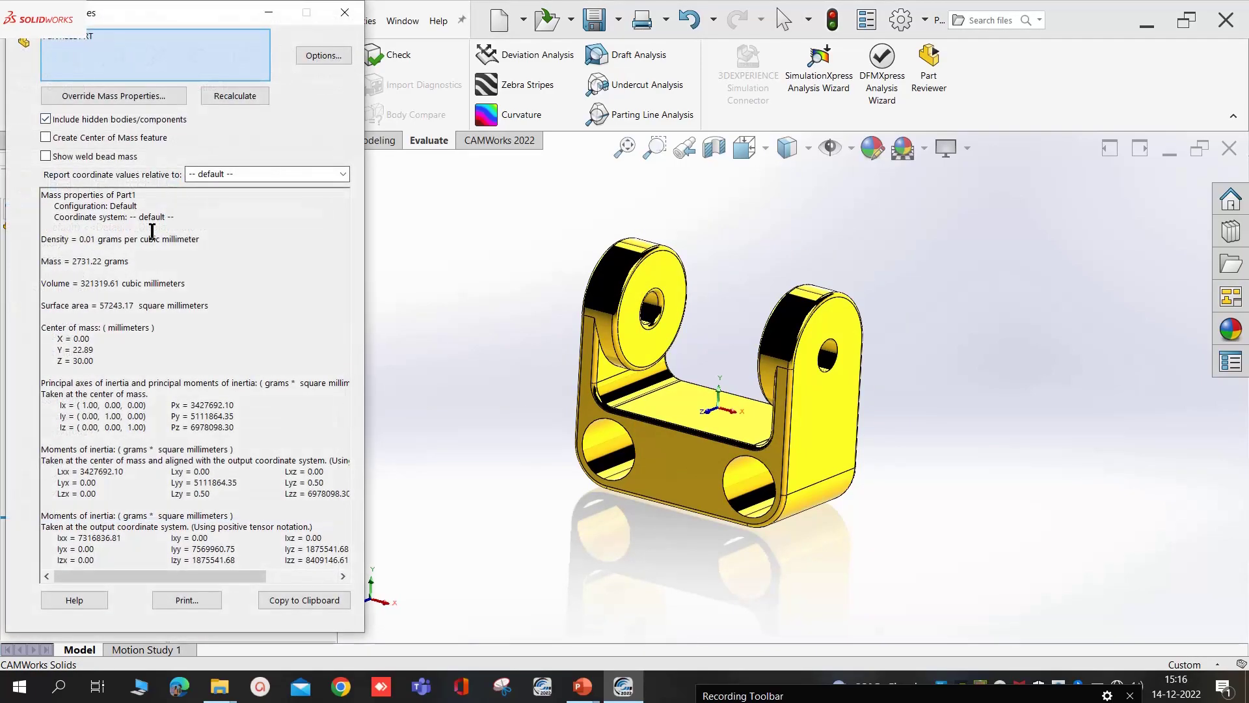
{"action": "left_click_drag", "start_coordinate": [71, 260], "coordinate": [120, 258]}
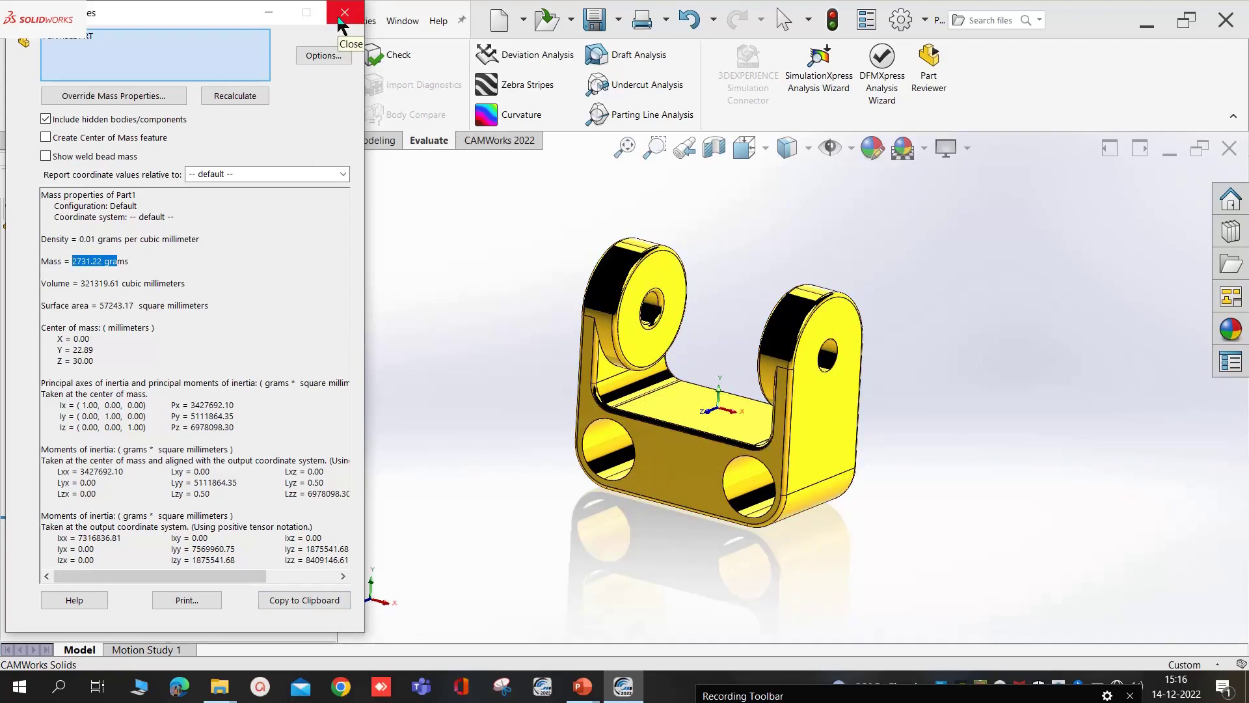
{"action": "left_click", "coordinate": [342, 14]}
- Orbit the brass bracket and review its mass properties report once more
{"action": "mouse_move", "coordinate": [833, 424]}
{"action": "middle_mouse_down"}
{"action": "mouse_move", "coordinate": [929, 400]}
{"action": "mouse_move", "coordinate": [892, 412]}
{"action": "mouse_move", "coordinate": [915, 391]}
{"action": "mouse_move", "coordinate": [929, 404]}
{"action": "mouse_move", "coordinate": [901, 411]}
{"action": "middle_mouse_up"}
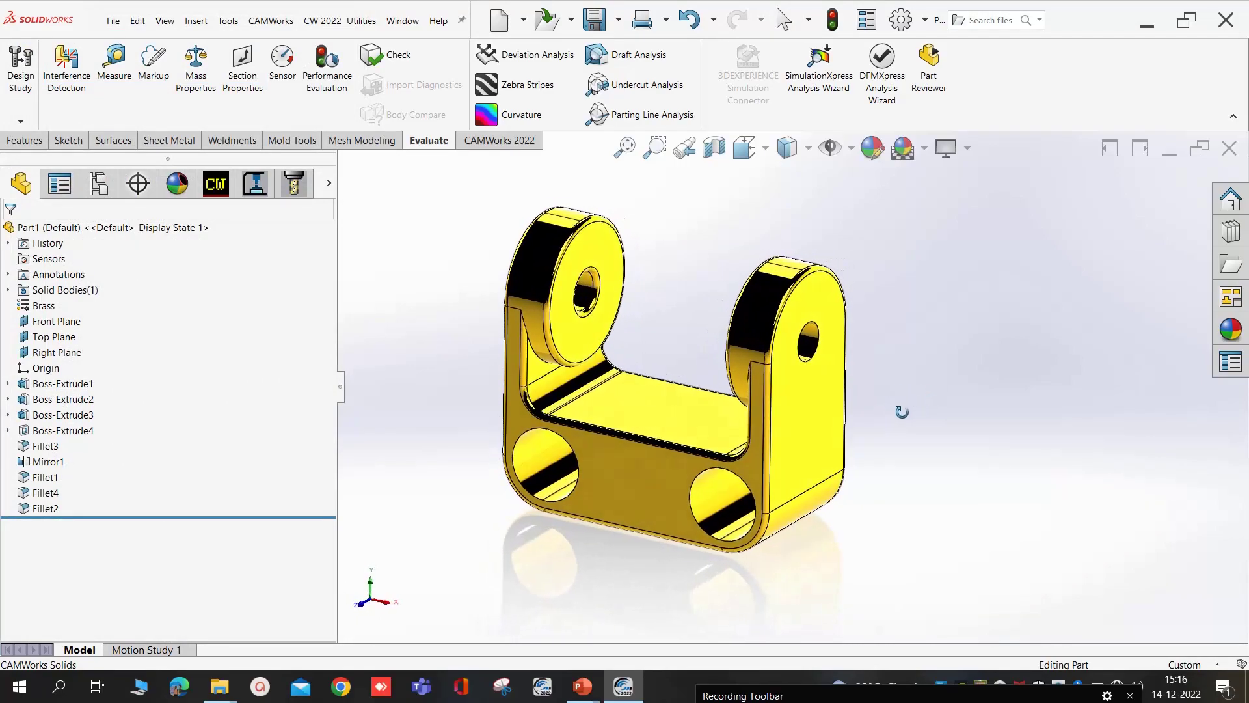
{"action": "left_click", "coordinate": [199, 78]}
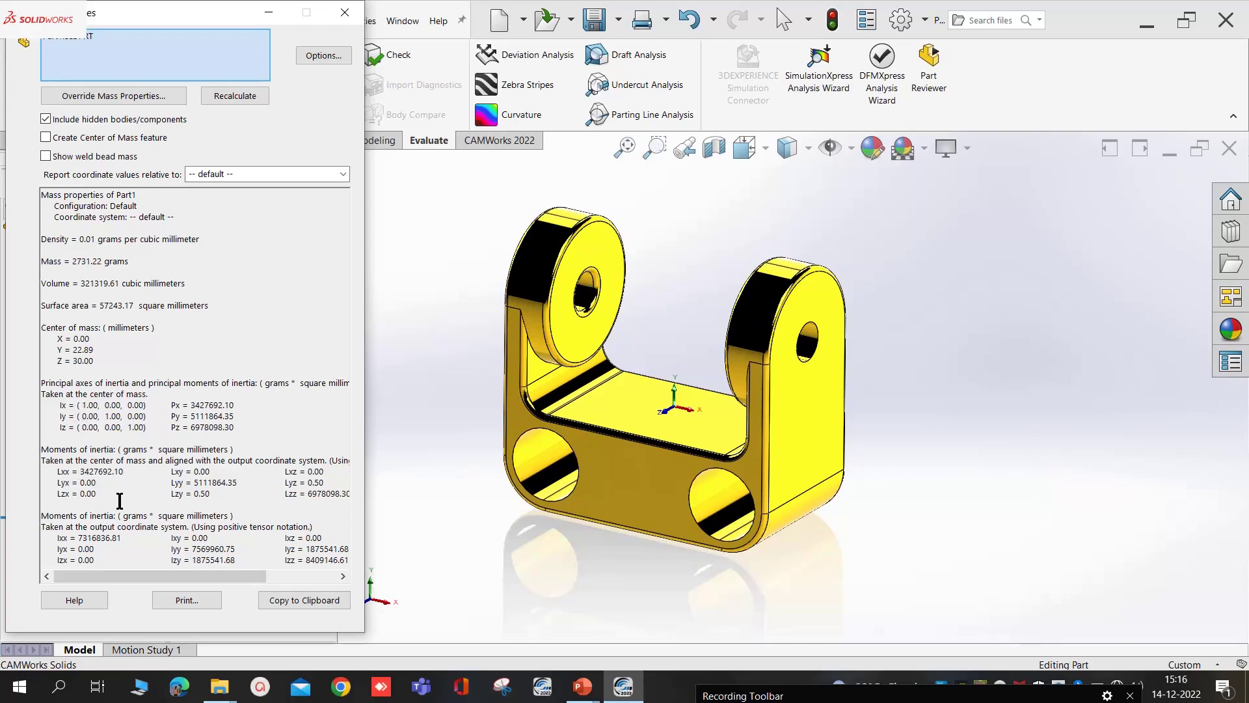
{"action": "left_click", "coordinate": [347, 15]}
{"action": "middle_click_drag", "start_coordinate": [467, 279], "coordinate": [432, 282]}
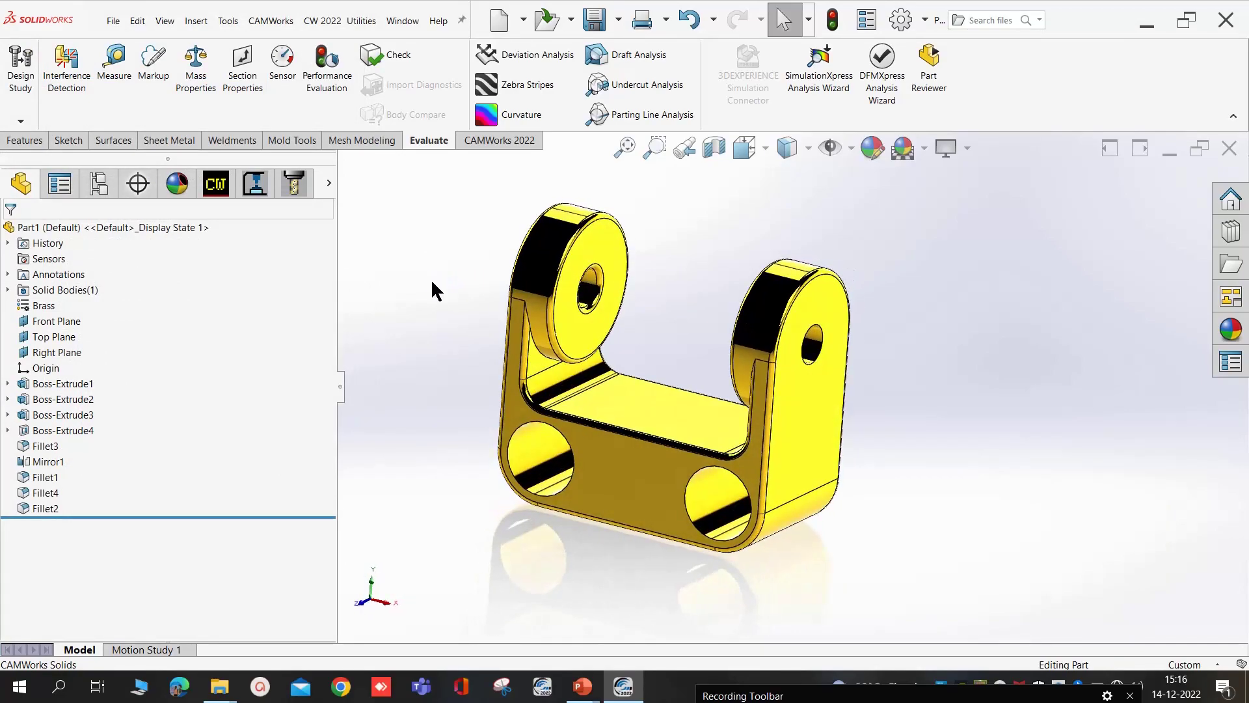